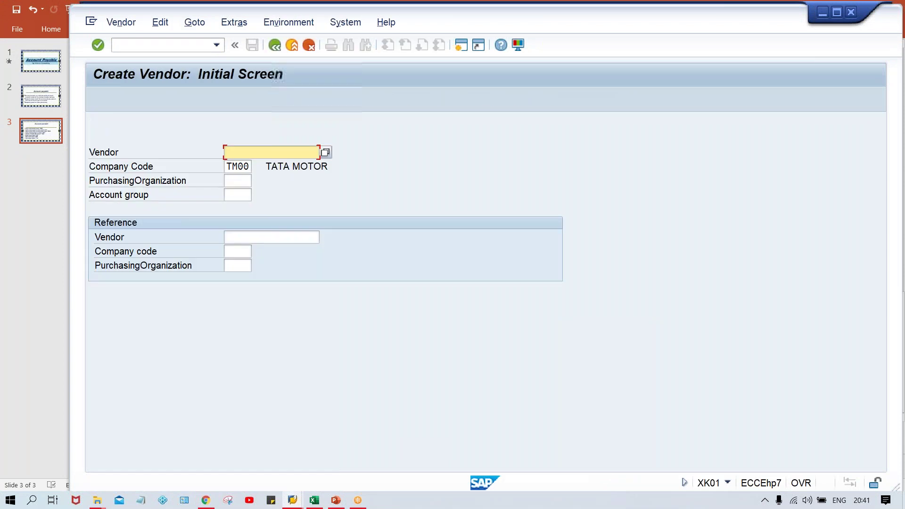
- Start a new XK01 vendor in company code TM00 with account group TM00, leaving the number blank
left_click(241, 168)
left_click(241, 195)
type("TM00")
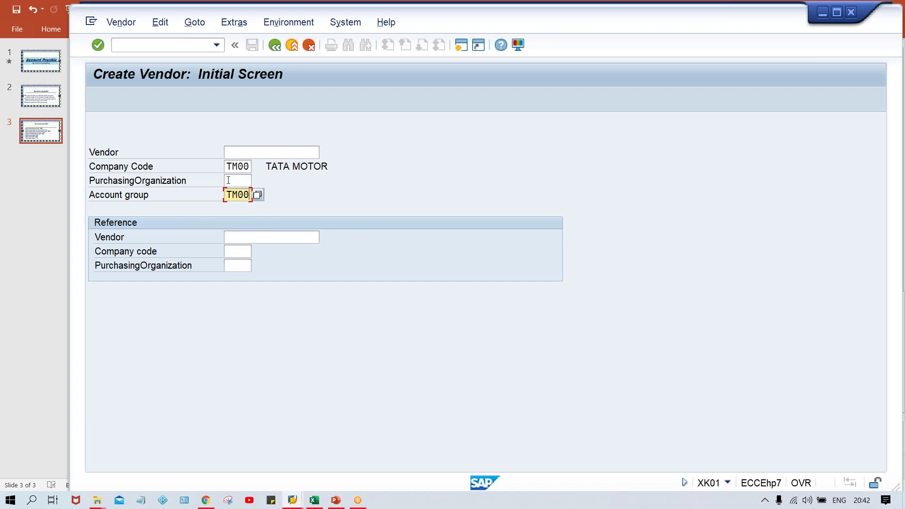
left_click(239, 179)
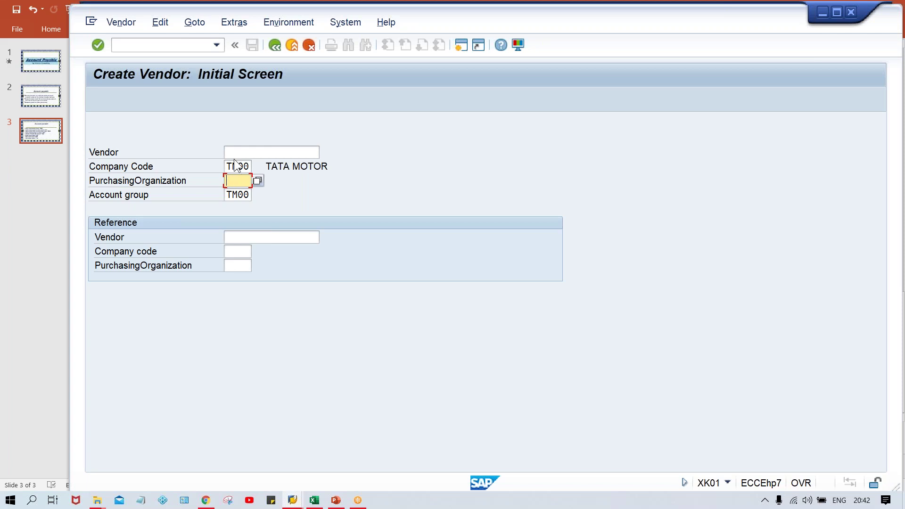
left_click(231, 193)
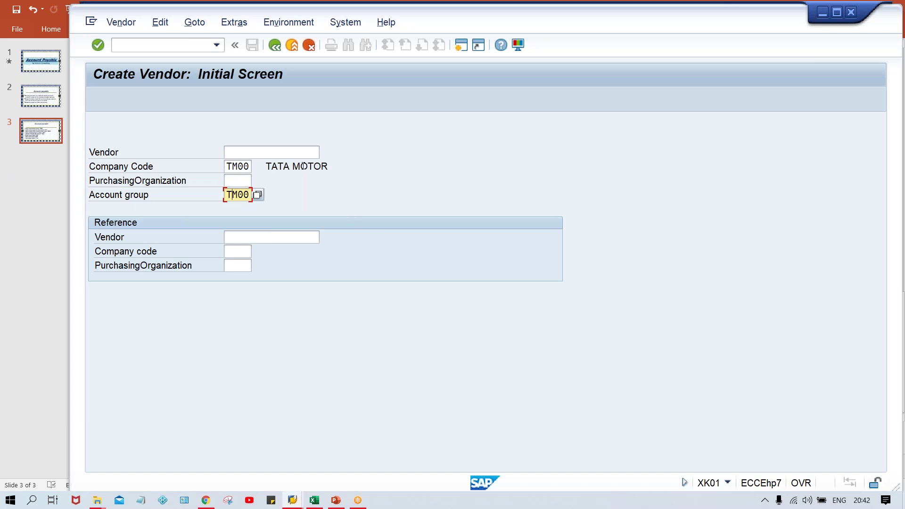
left_click(285, 155)
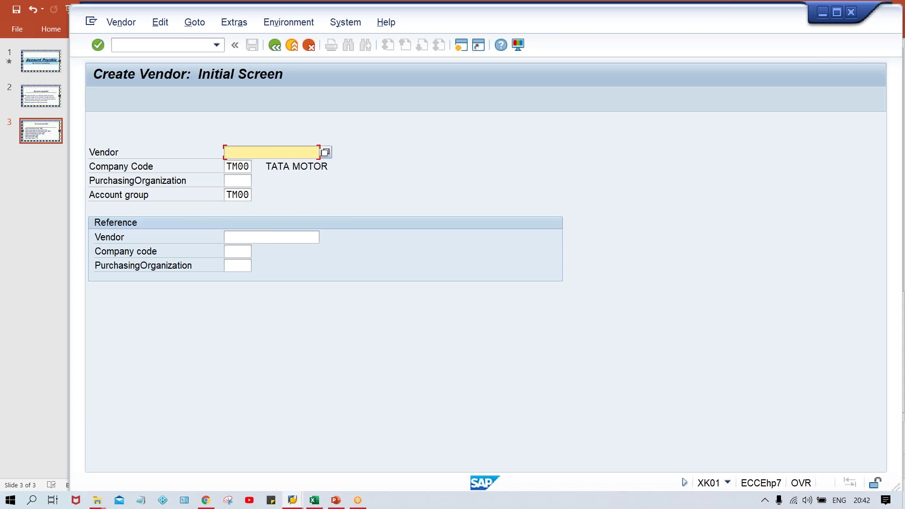
key("Return")
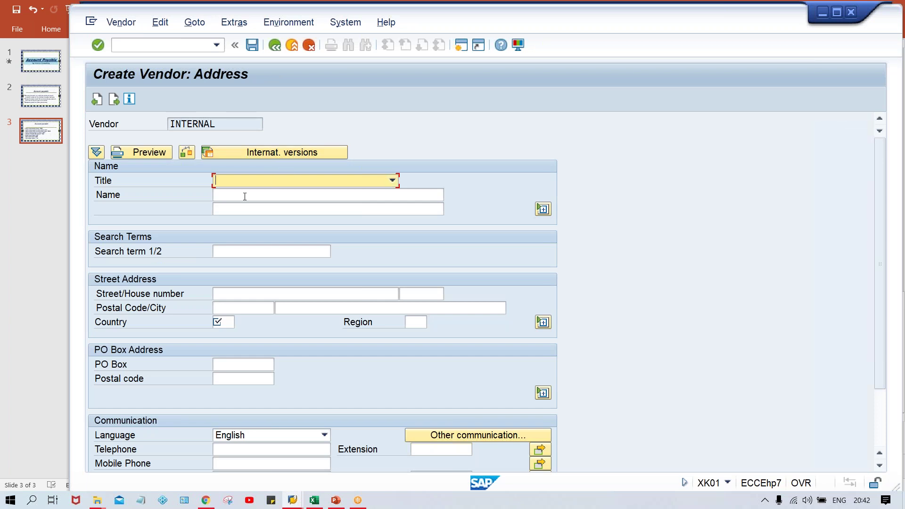
- Enter TEST VENDOR_TM00 as the vendor name from the input history
left_click(245, 196)
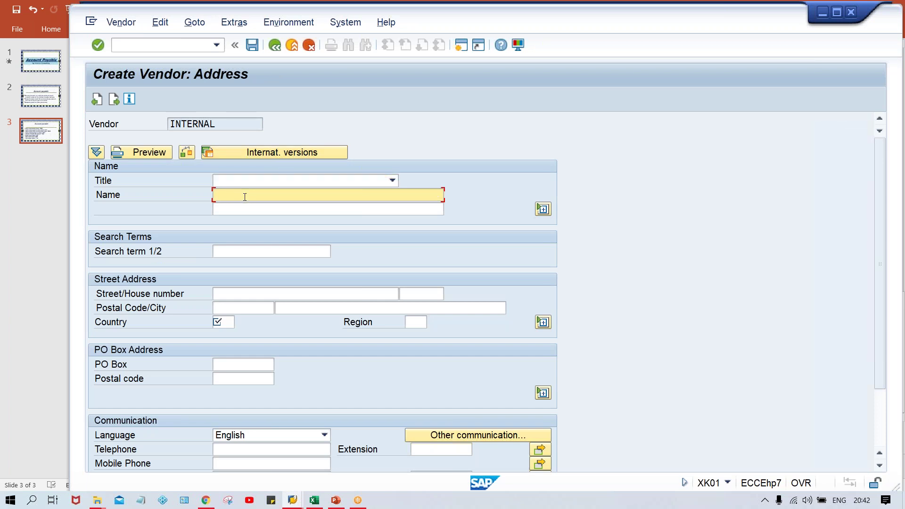
type("TEST")
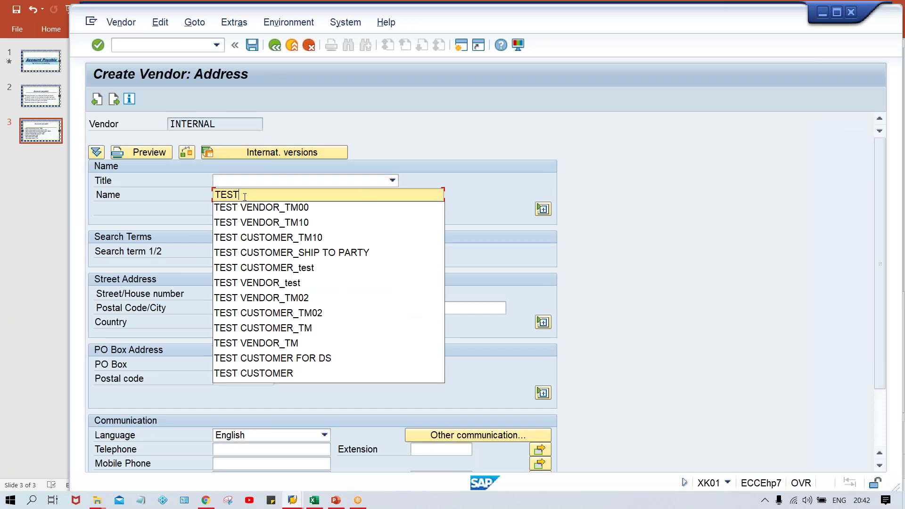
key("Down")
key("Return")
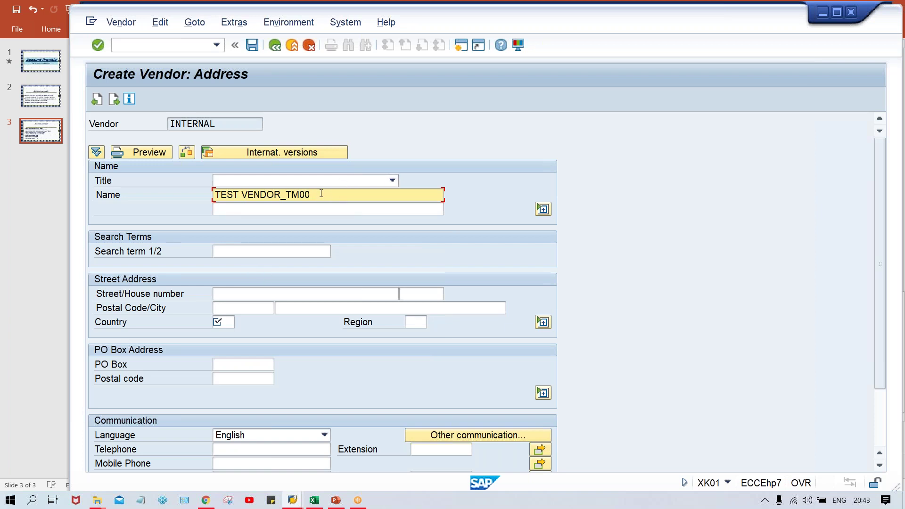
left_click(241, 294)
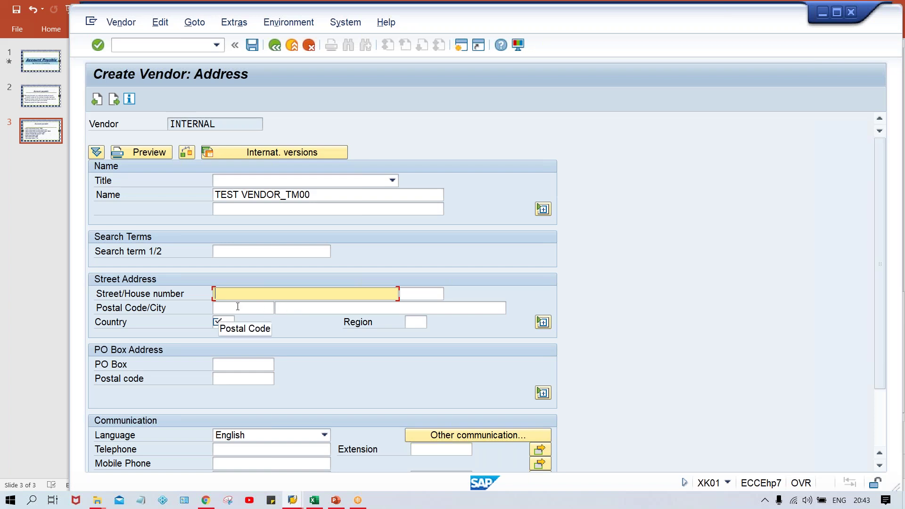
- Enter street TEST STREET and postal code 123456
left_click(220, 307)
left_click(322, 307)
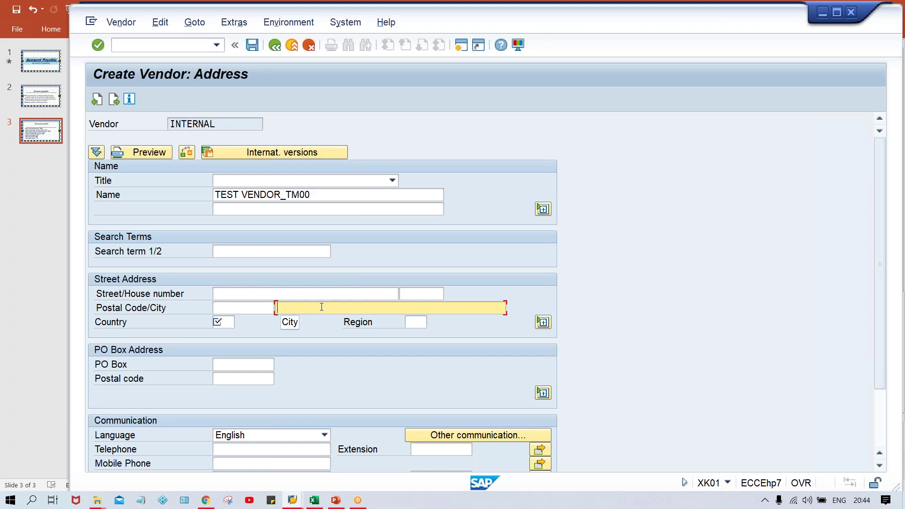
left_click(226, 296)
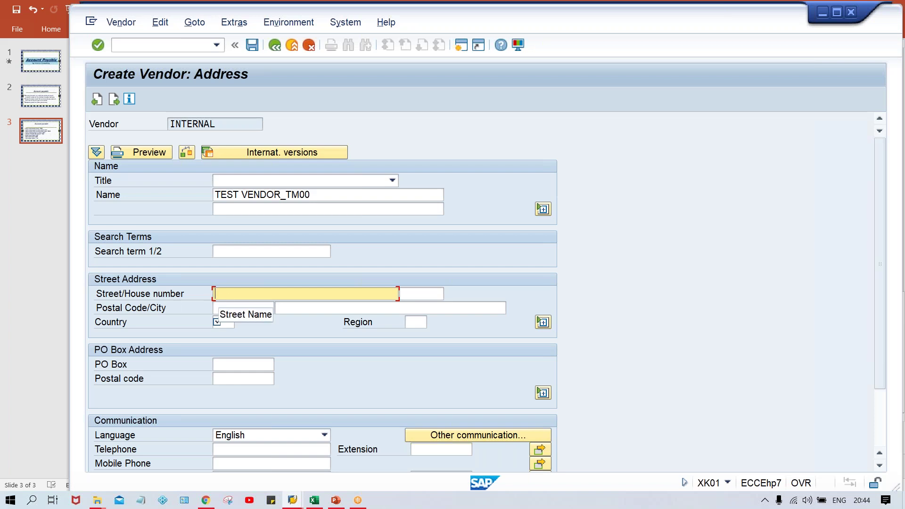
type("TE")
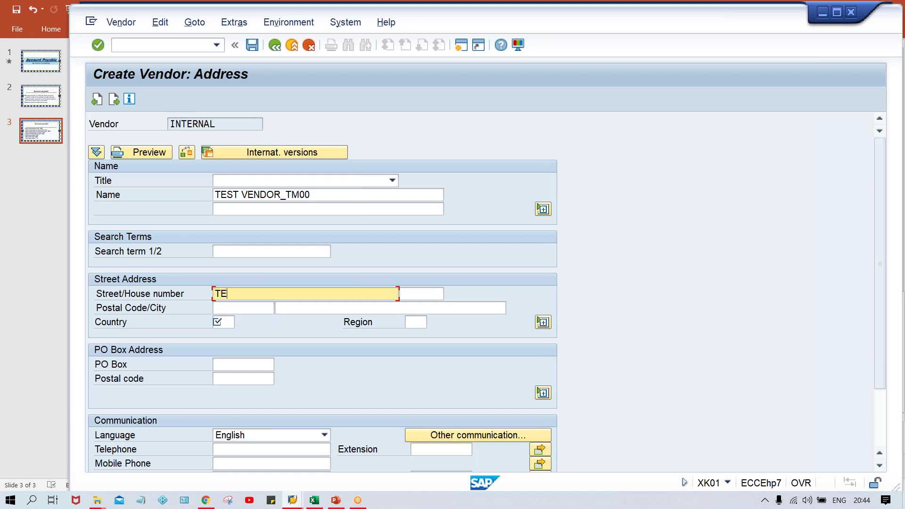
type("ST STREET")
key("Tab")
key("Tab")
key("Down")
key("Down")
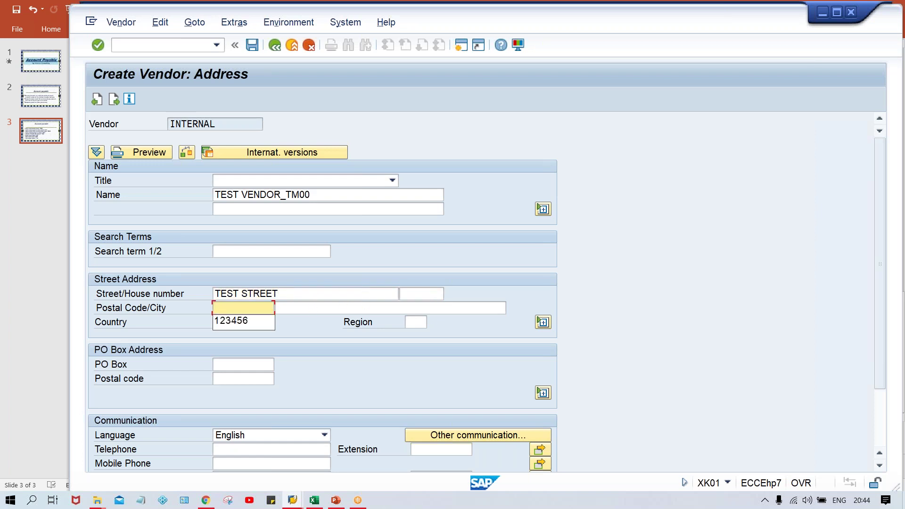
key("Return")
- Set city NEW DELHI, country IN and region 01
key("Tab")
key("Down")
key("Down")
key("Return")
key("Tab")
key("Tab")
key("shift+Tab")
key("Down")
key("Down")
key("Return")
key("Tab")
key("Tab")
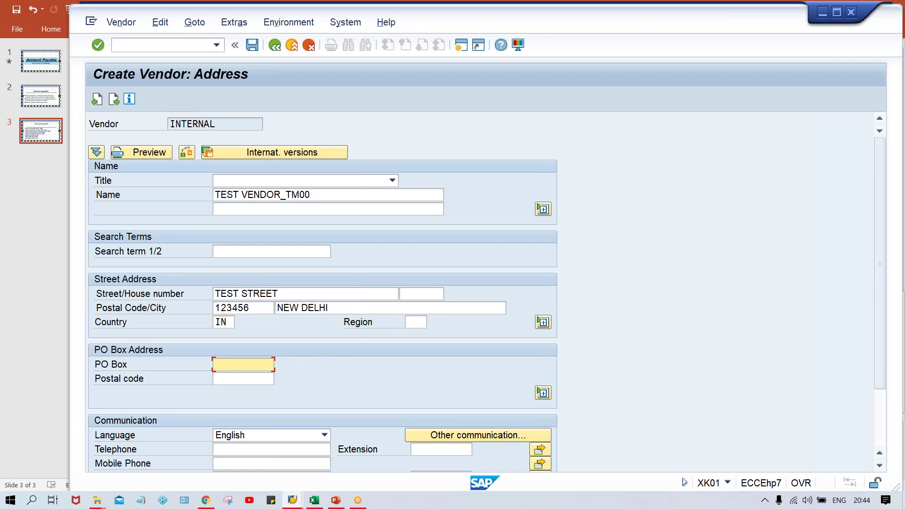
left_click(419, 322)
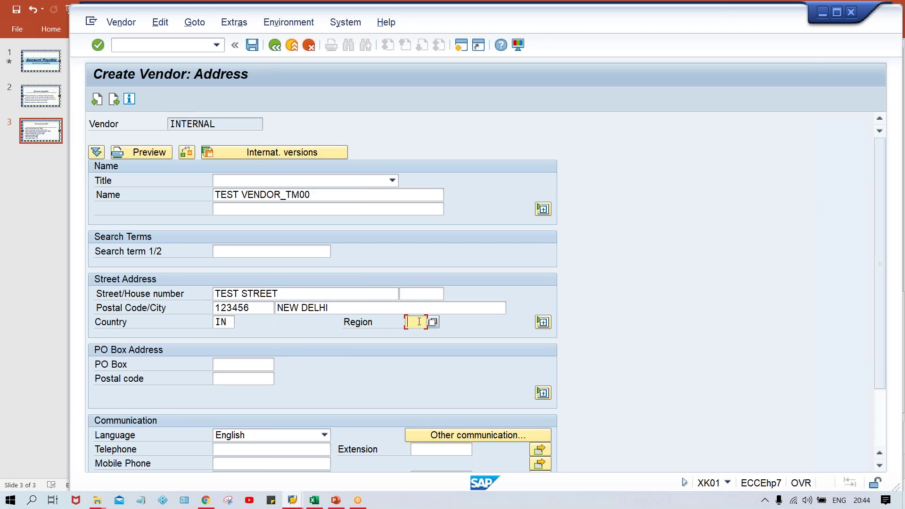
type("01")
- Change the region to 30 (Delhi) from the Indian region value list
left_click(433, 323)
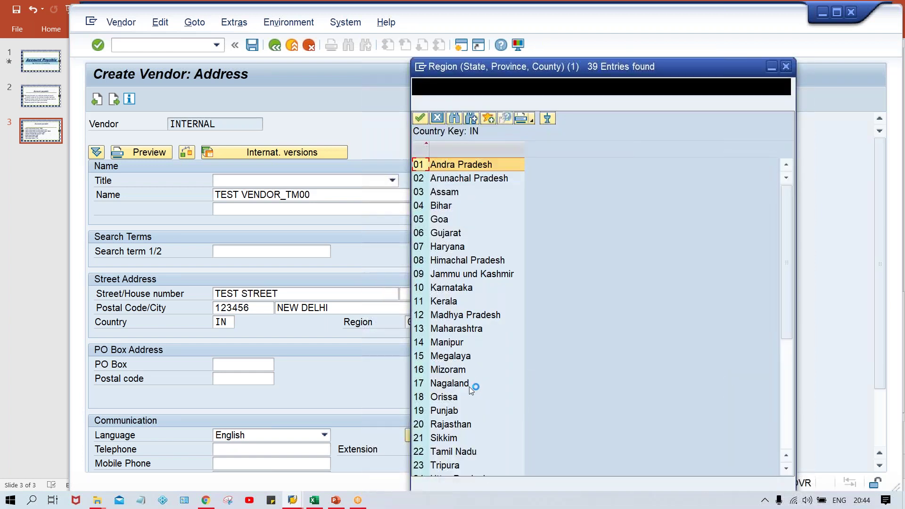
left_click(443, 454)
key("Down")
key("Down")
key("Down")
key("Down")
key("Down")
key("Down")
key("Down")
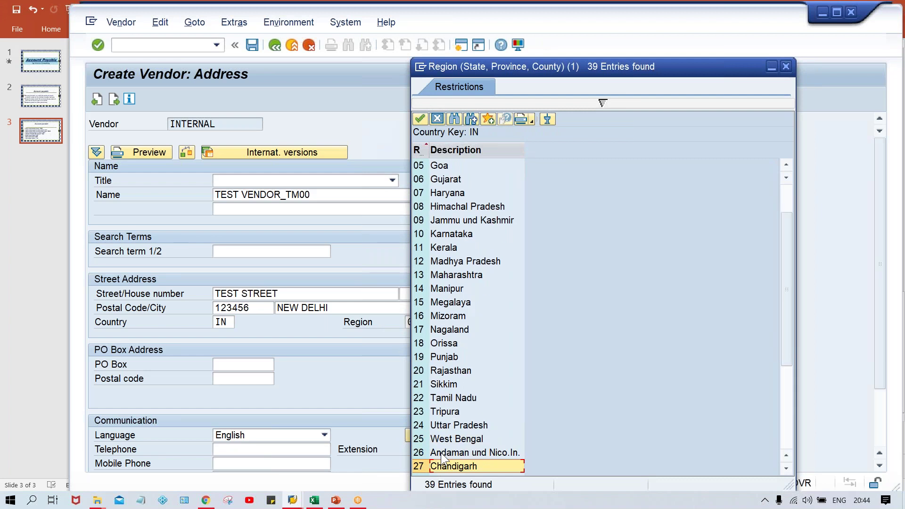
key("Down")
key("Down")
key("Down")
key("Up")
key("Up")
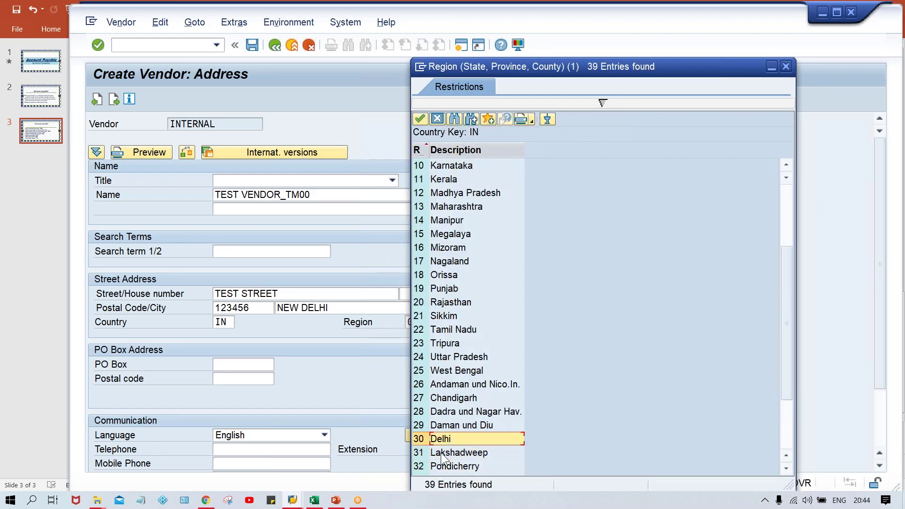
key("Return")
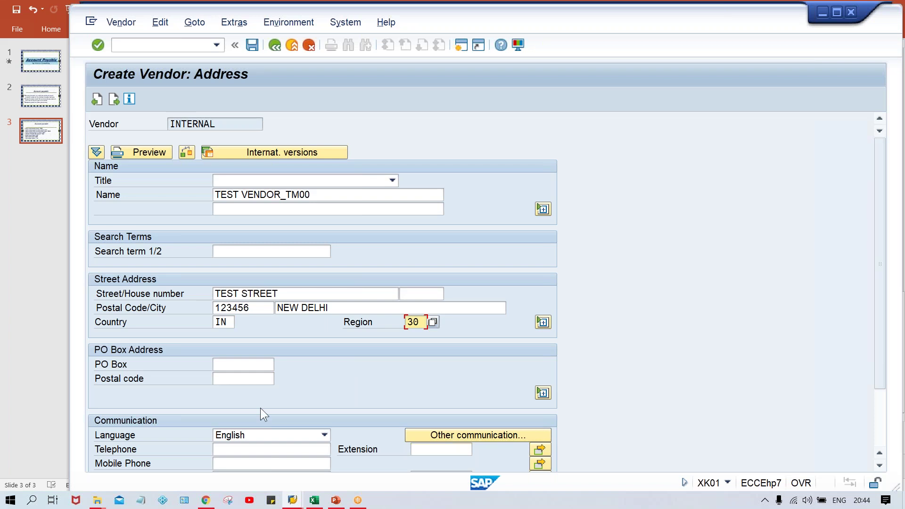
left_click(236, 365)
- Enter PO Box 12233 from the input history
left_click(236, 366)
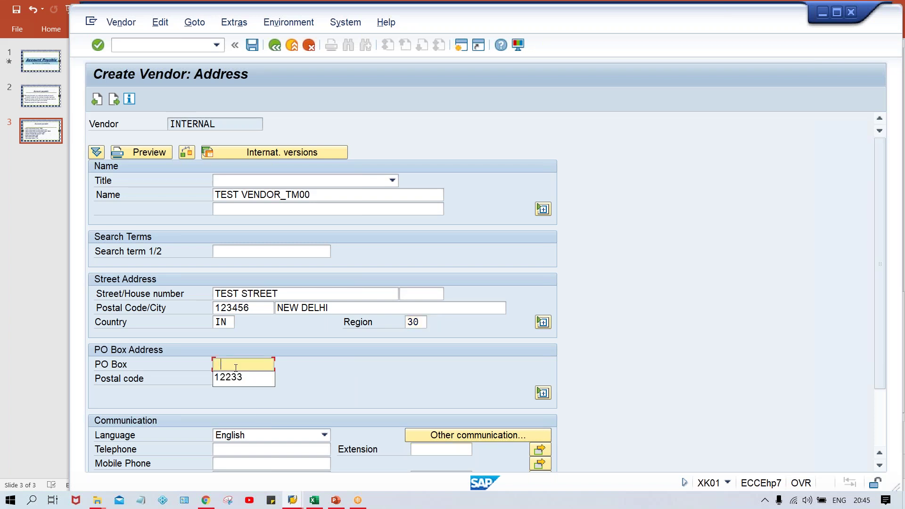
key("Return")
key("Return")
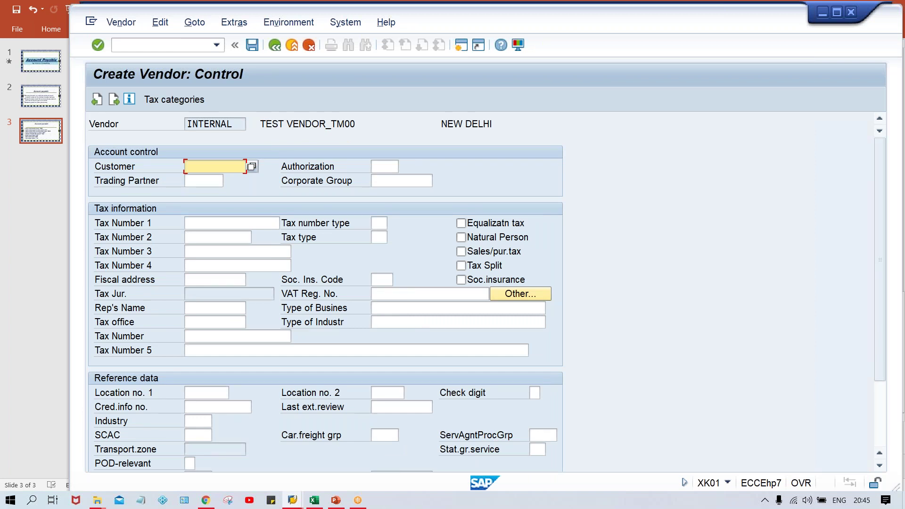
- Leave the Control screen's customer and tax number fields blank and continue to Payment transactions
key("Down")
key("Down")
key("Down")
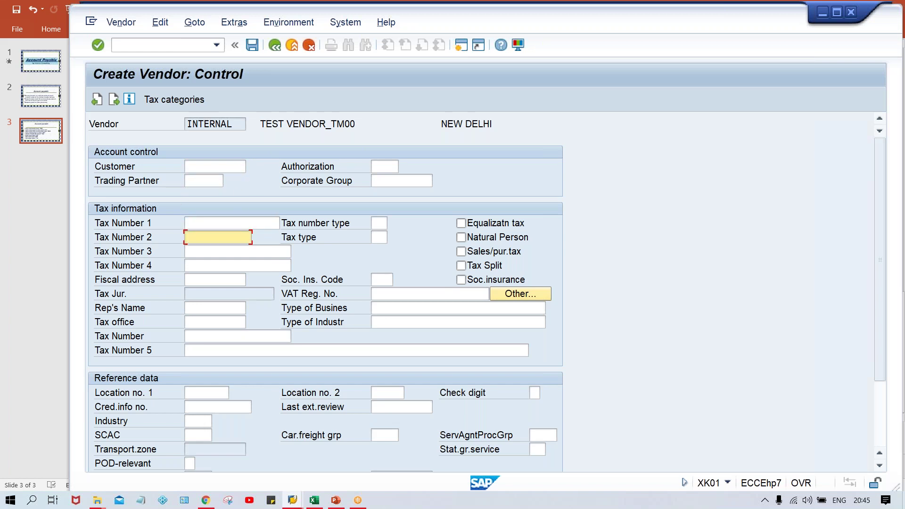
left_click(187, 251)
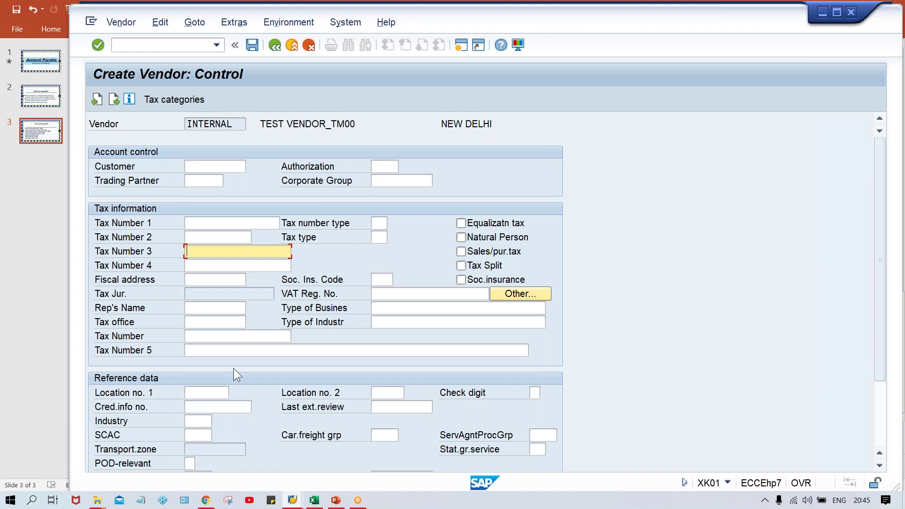
left_click(202, 236)
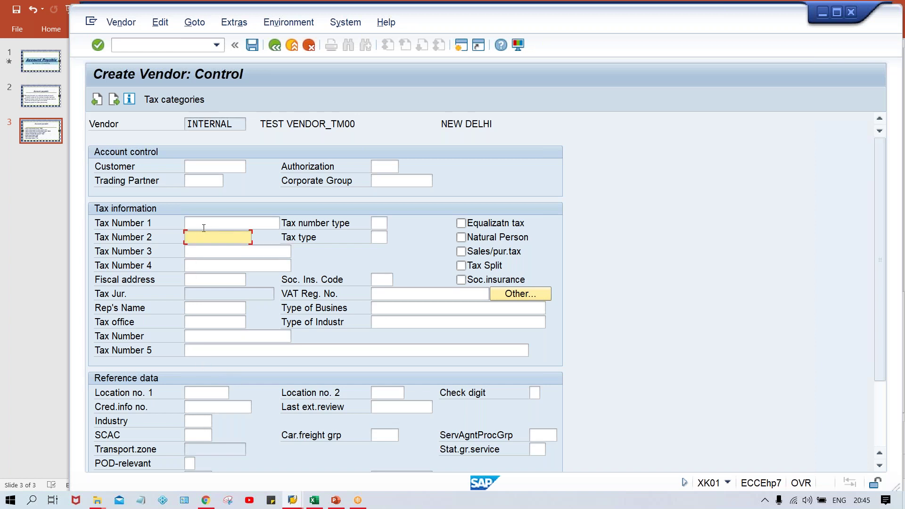
left_click(204, 224)
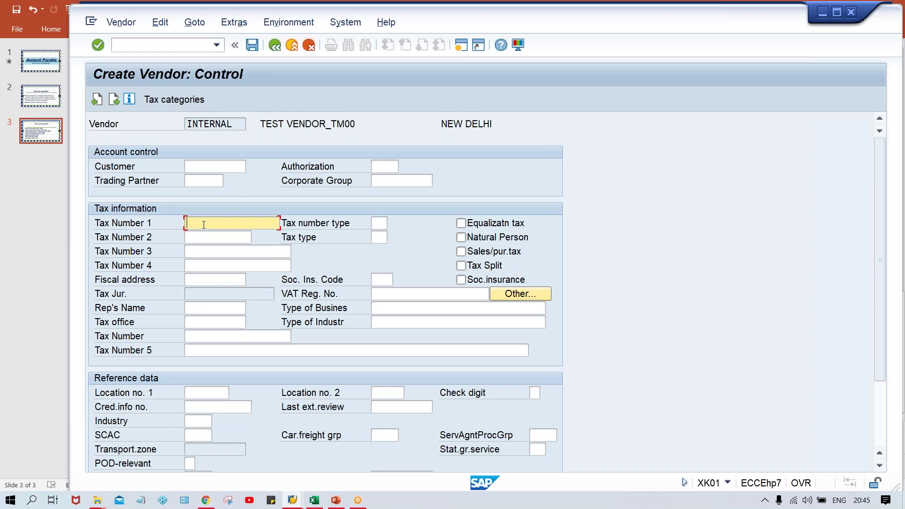
left_click(199, 252)
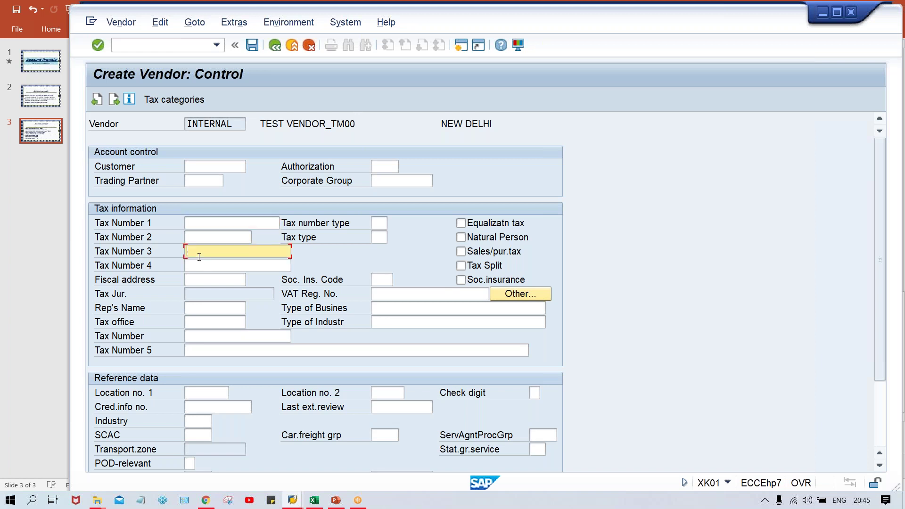
left_click(202, 265)
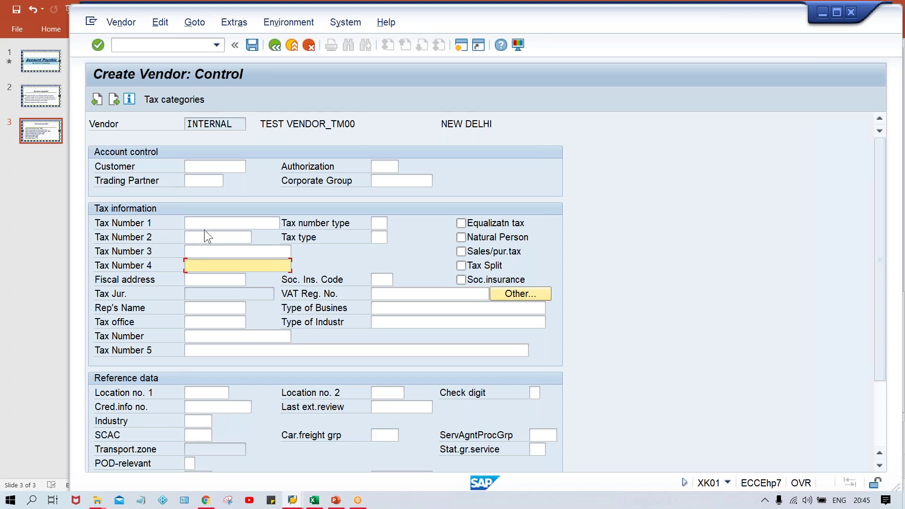
left_click(197, 166)
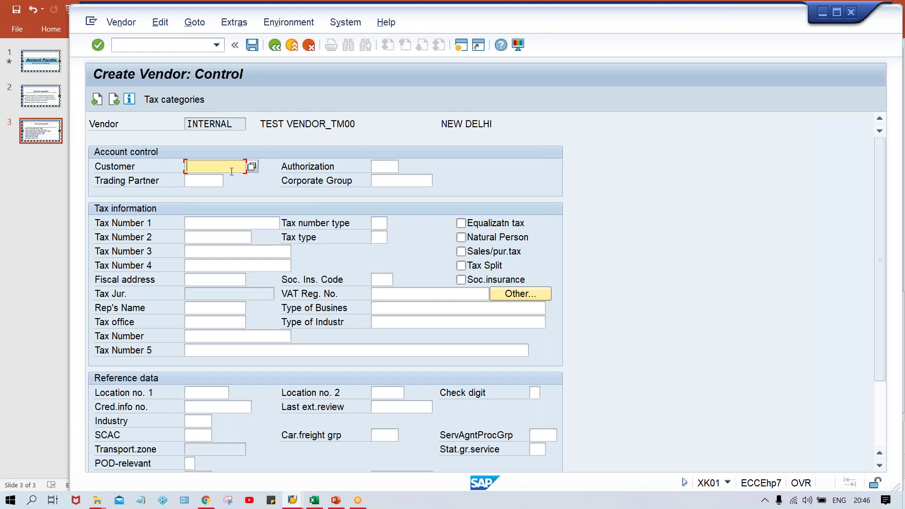
key("Return")
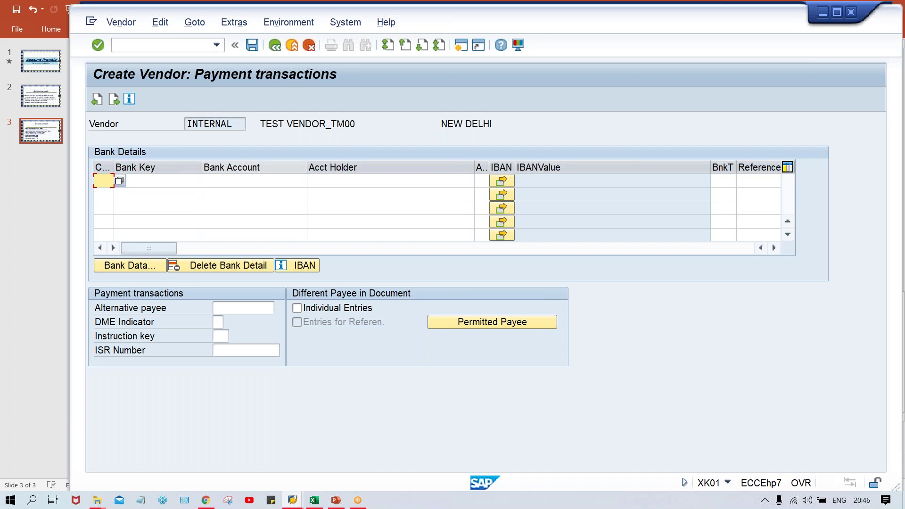
- Fill the first bank row with country IN, bank key HDFC and the account number
key("Down")
key("Return")
key("Tab")
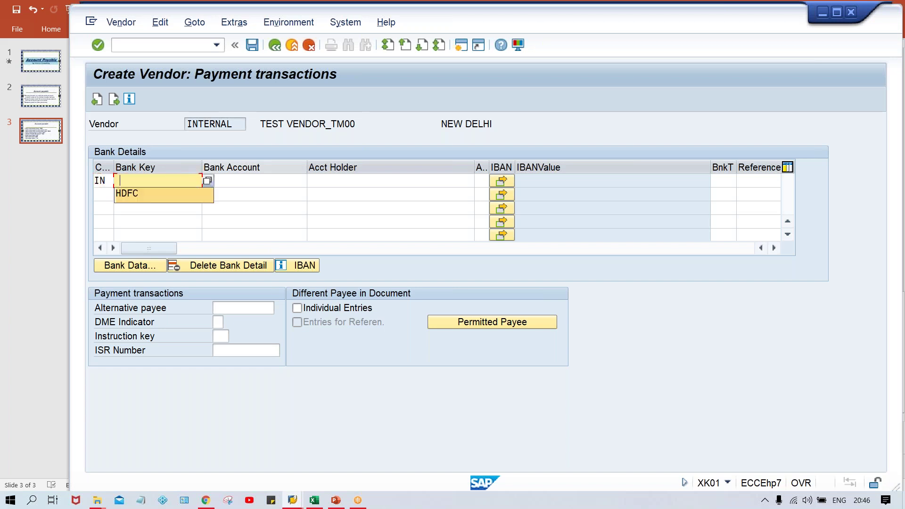
key("Return")
key("Tab")
key("Return")
key("Tab")
- Paste TEST VENDOR as the account holder and confirm the bank details
key("Up")
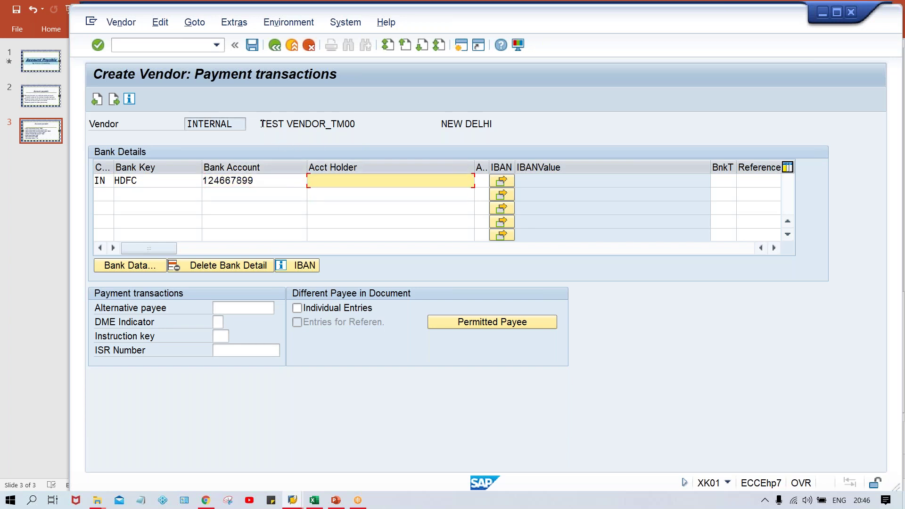
left_click_drag(262, 124, 328, 120)
key("ctrl+c")
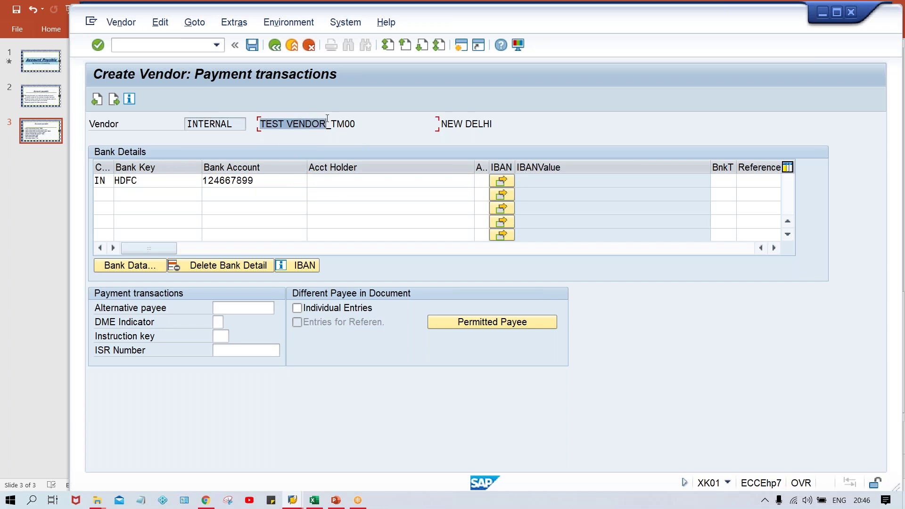
left_click(328, 120)
left_click(326, 183)
key("ctrl+v")
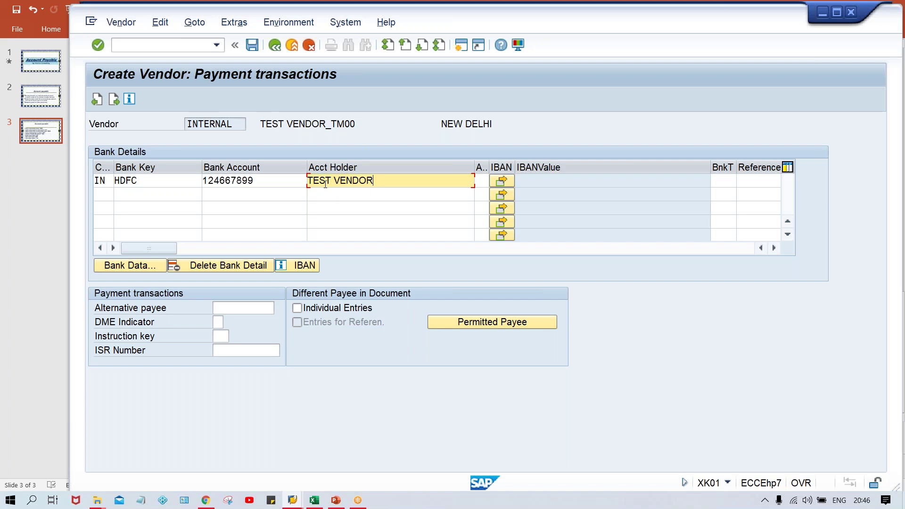
left_click(273, 181)
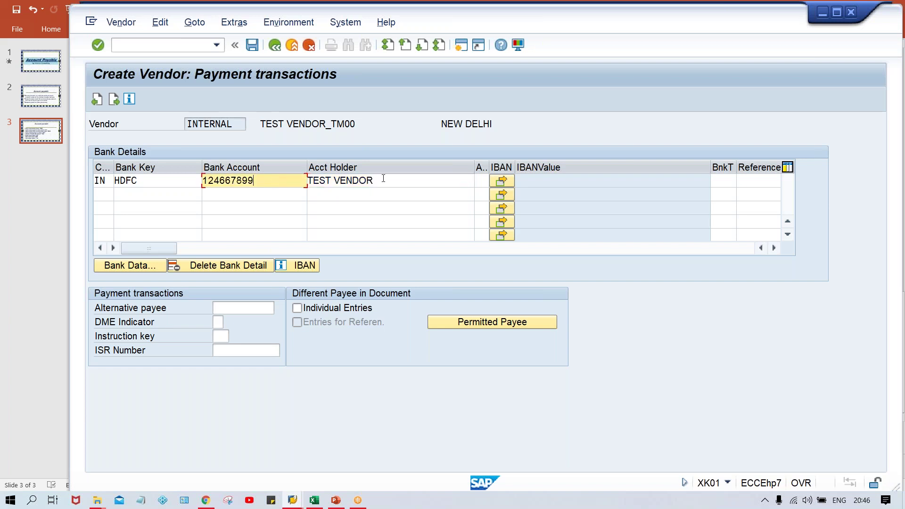
left_click(385, 179)
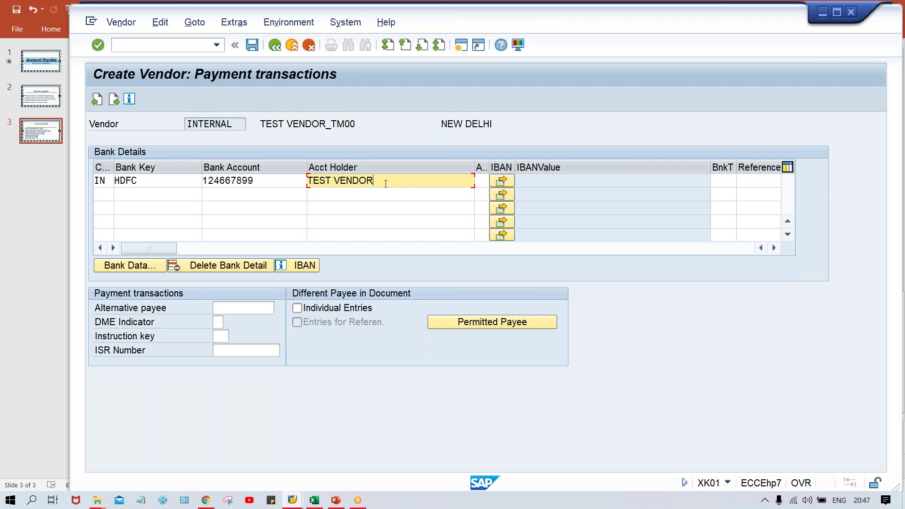
key("Return")
key("Return")
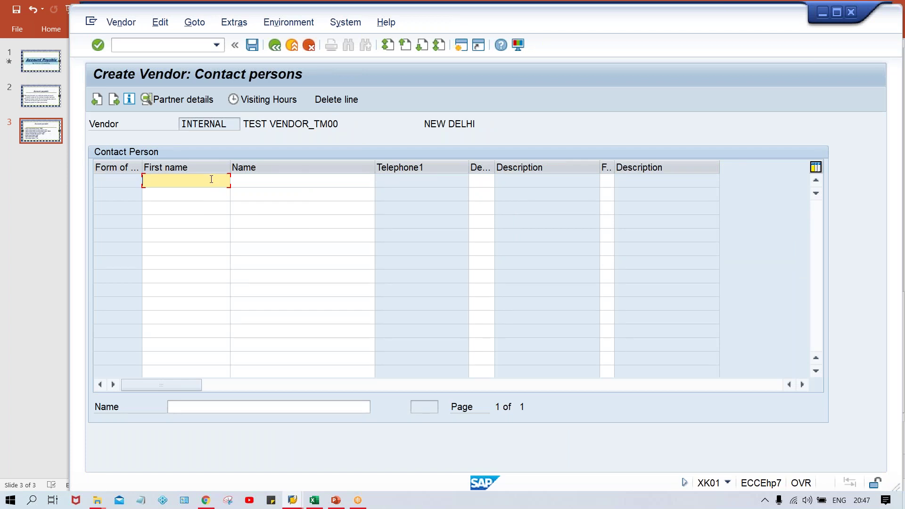
- Add a contact person's first name and name from the input history suggestions
type("KU")
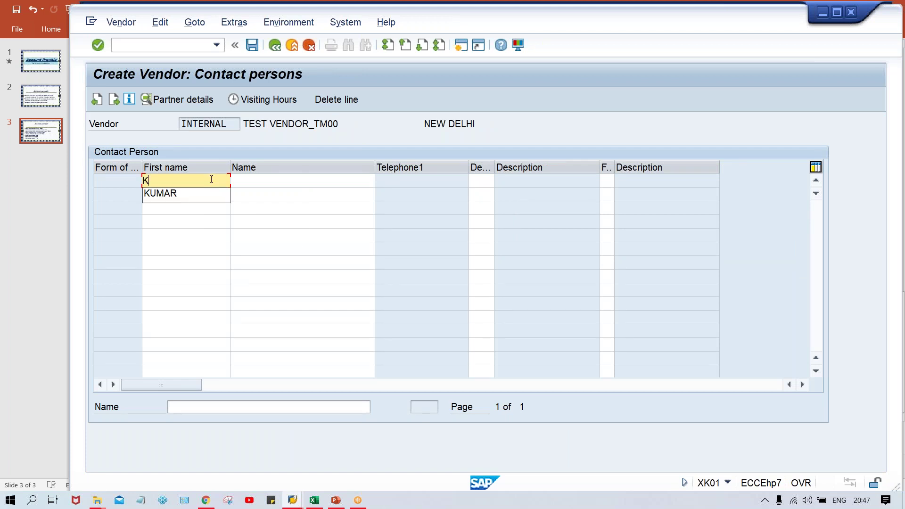
key("Down")
key("Return")
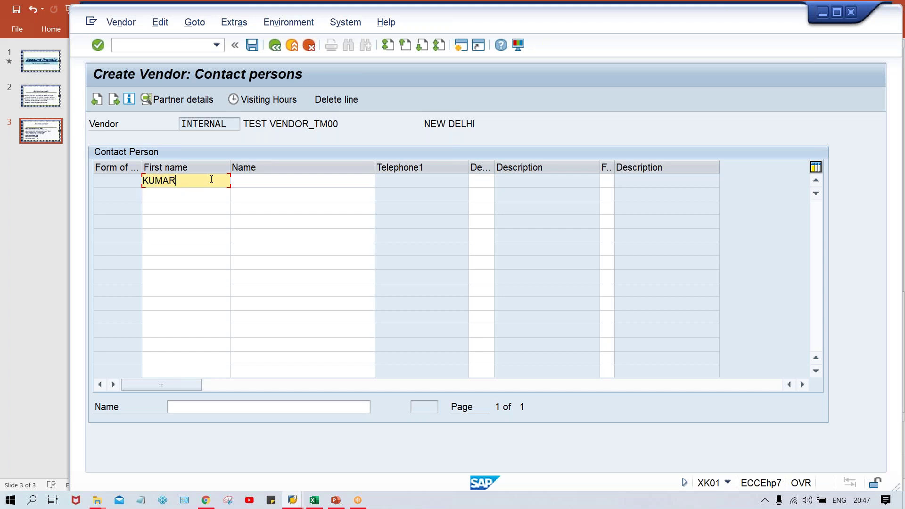
key("Tab")
type("C")
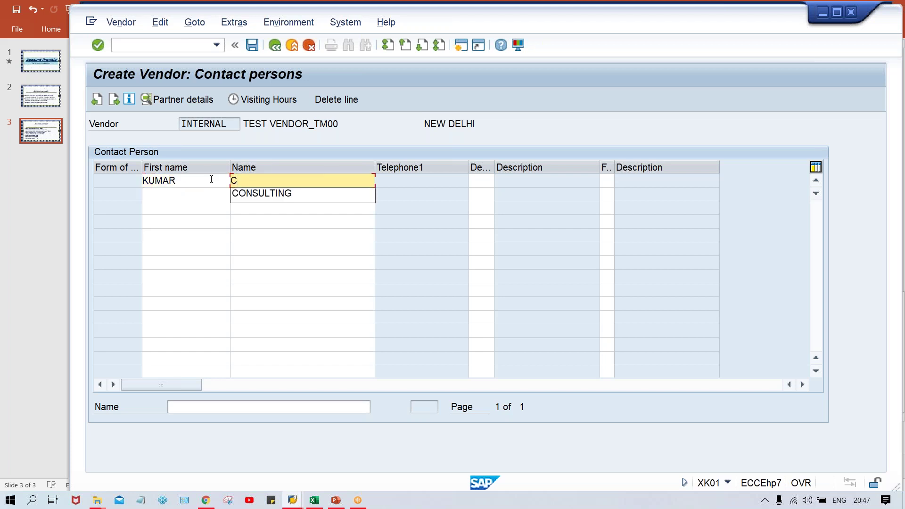
key("Down")
key("Return")
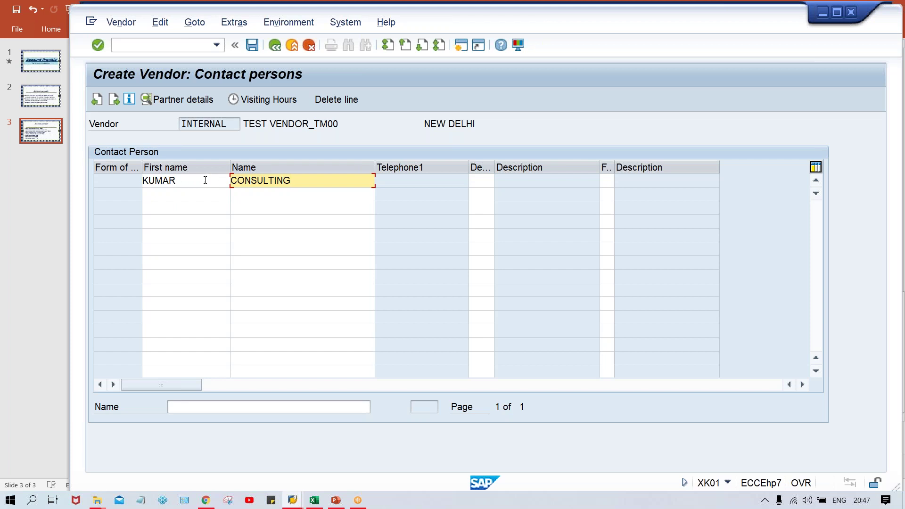
left_click(209, 180)
left_click(300, 181)
left_click(286, 125)
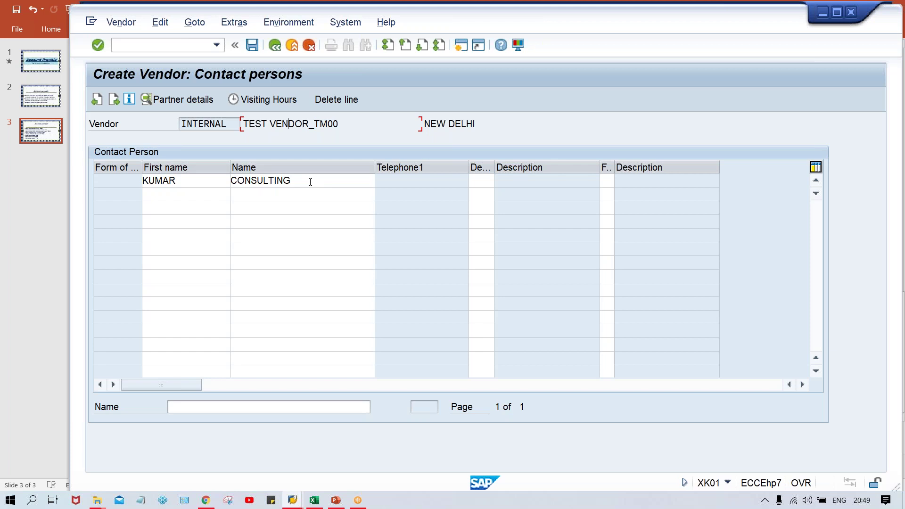
- Open the contact's partner details and enter the telephone number
left_click(198, 185)
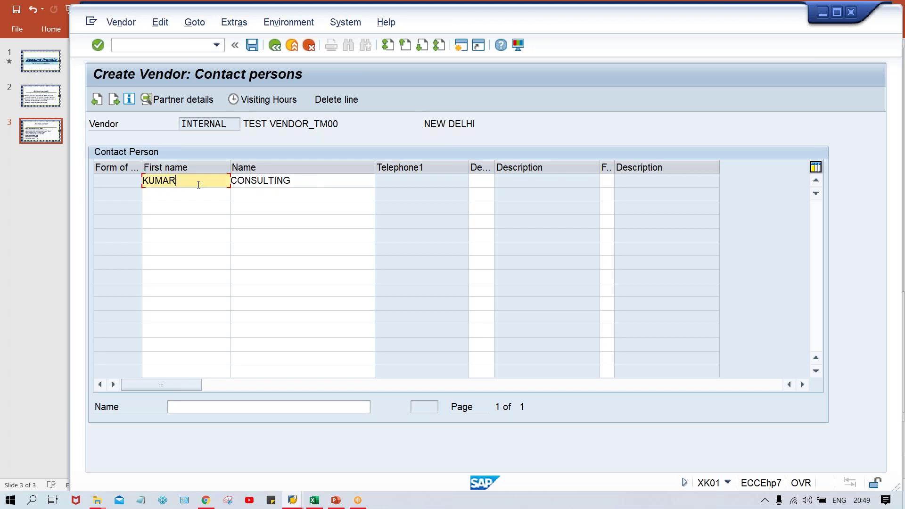
double_click(303, 183)
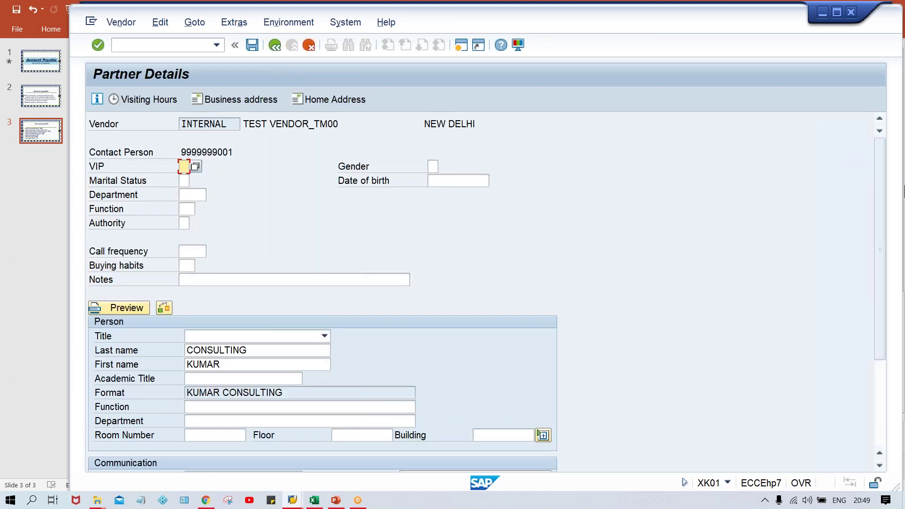
left_click_drag(876, 194, 869, 266)
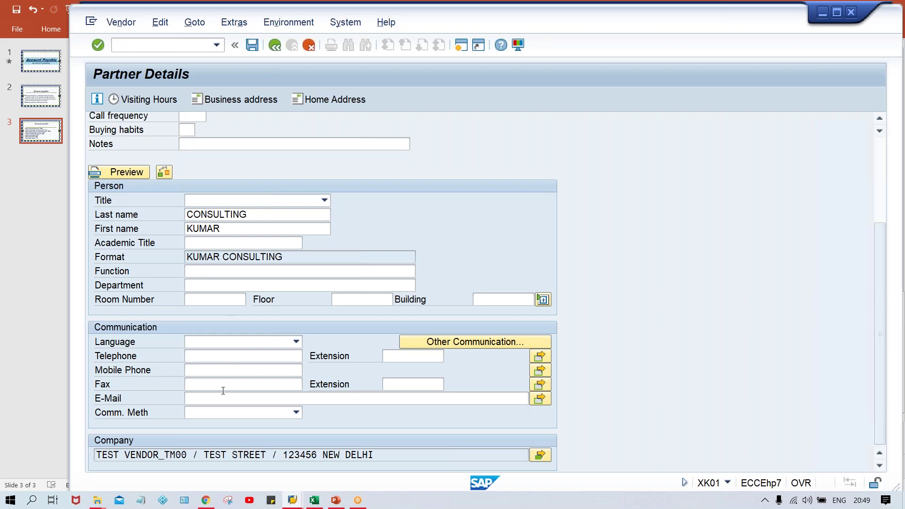
left_click(196, 356)
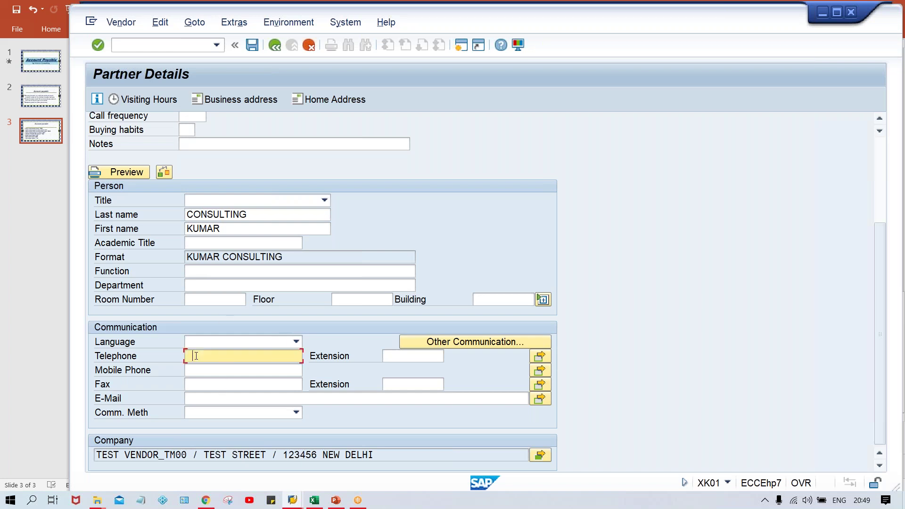
- Add the mobile and fax numbers, then return to the contact list past the warning
left_click(196, 372)
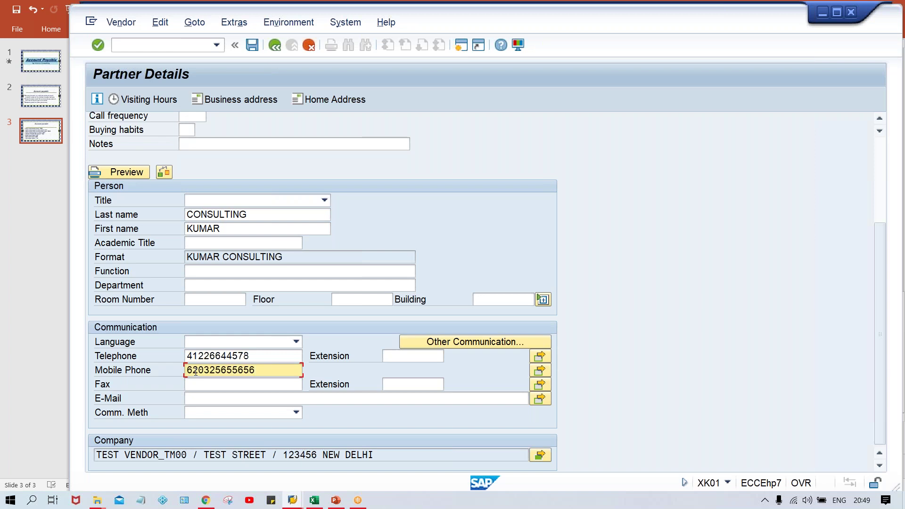
left_click(212, 388)
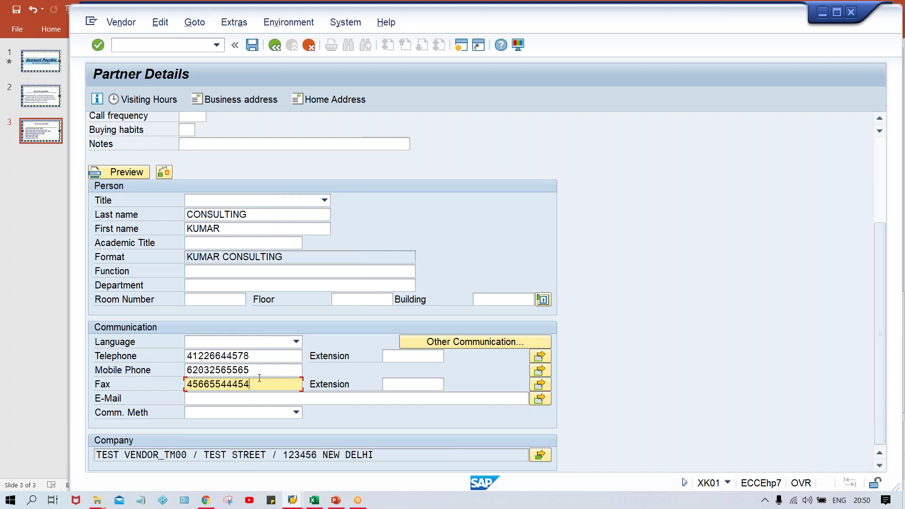
left_click(275, 45)
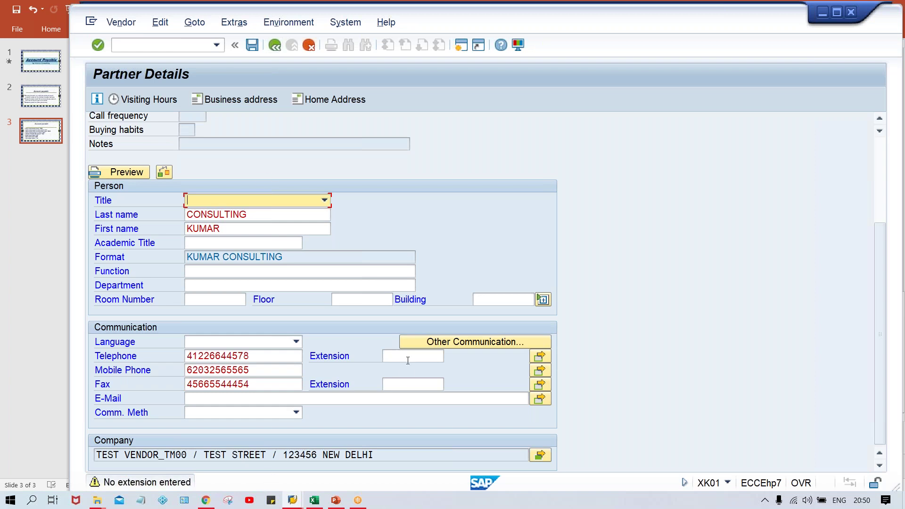
key("Return")
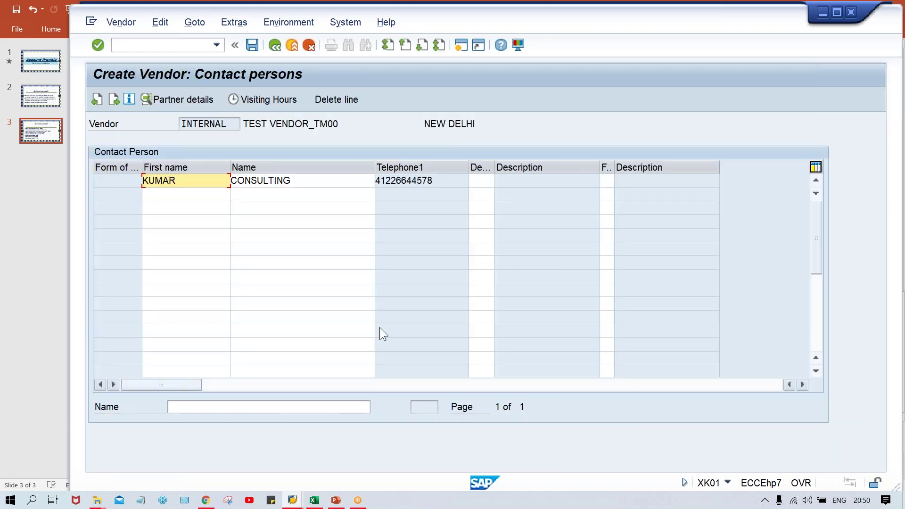
- Continue from the contact list to the TM00 Accounting information screen
left_click(442, 185)
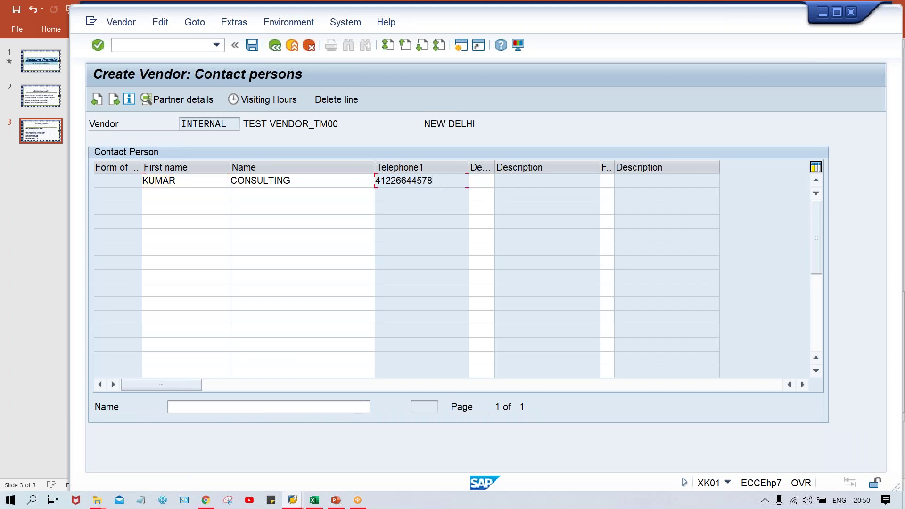
key("Return")
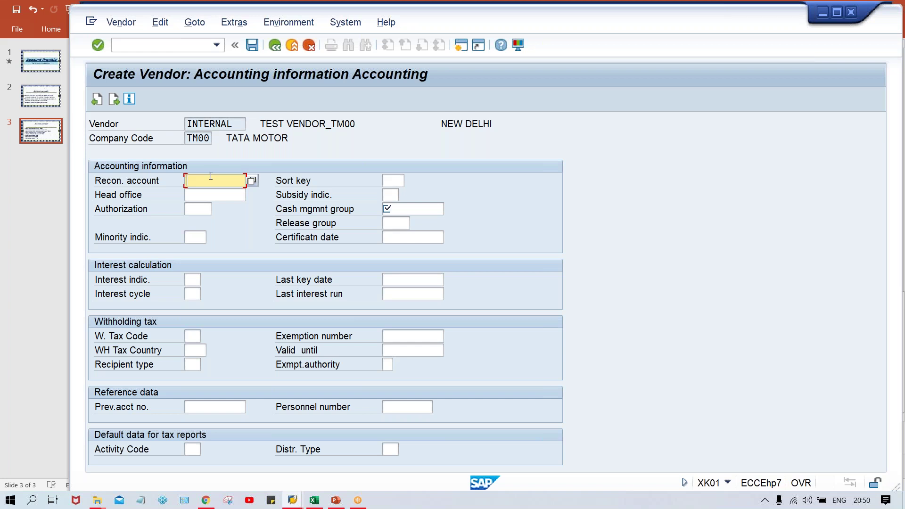
- Assign reconciliation account 2000 (Account Payable) and cash management group A1
left_click(251, 181)
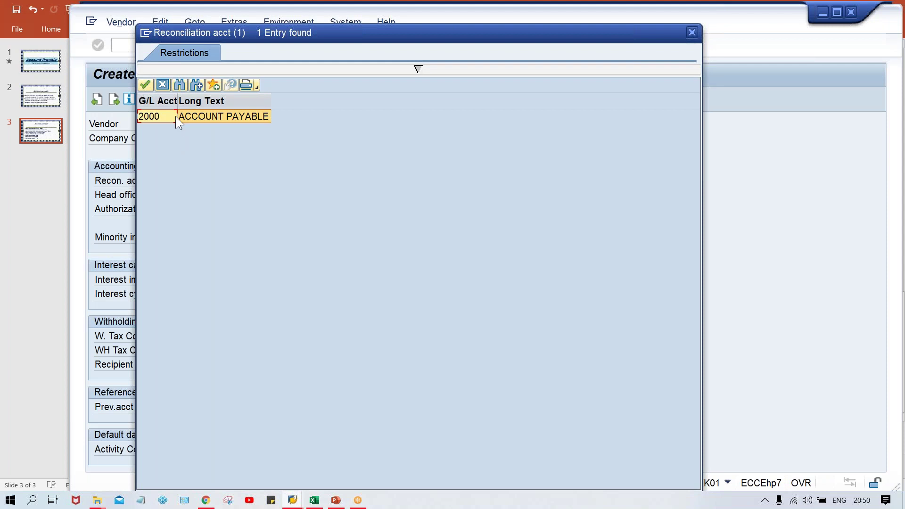
double_click(198, 116)
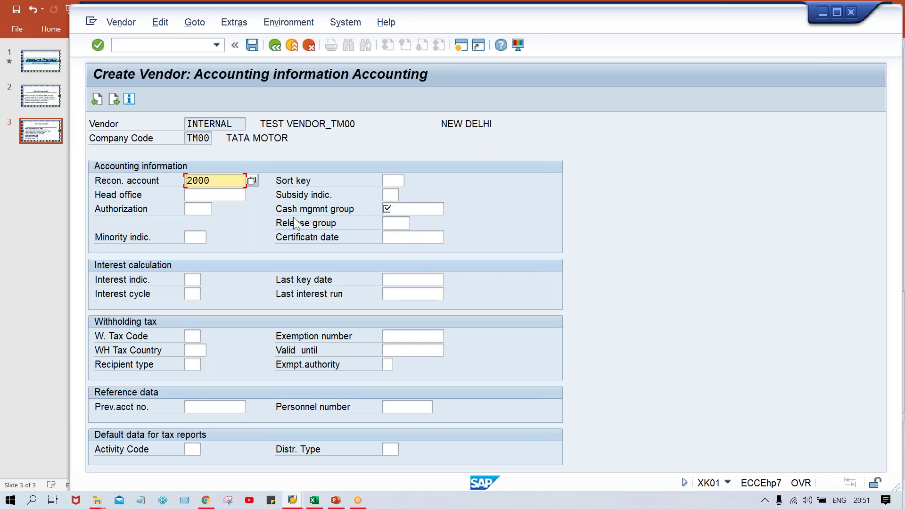
left_click(423, 209)
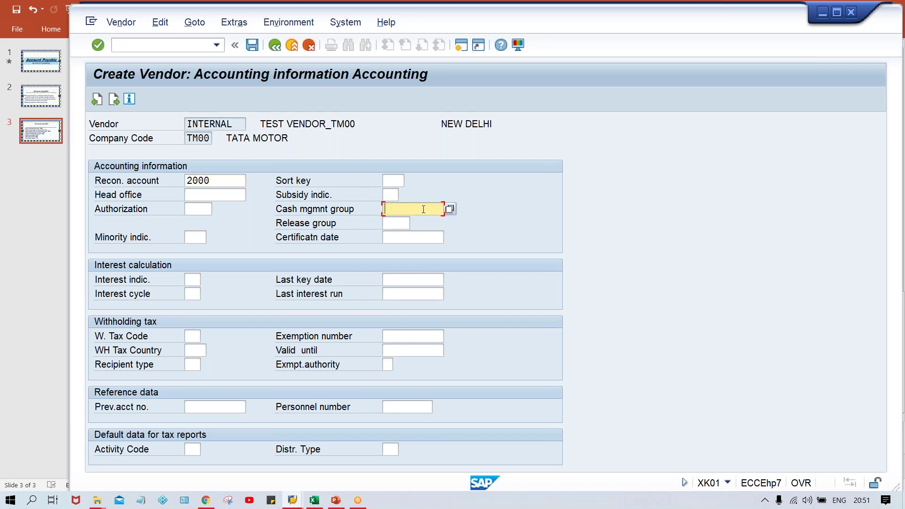
left_click(391, 195)
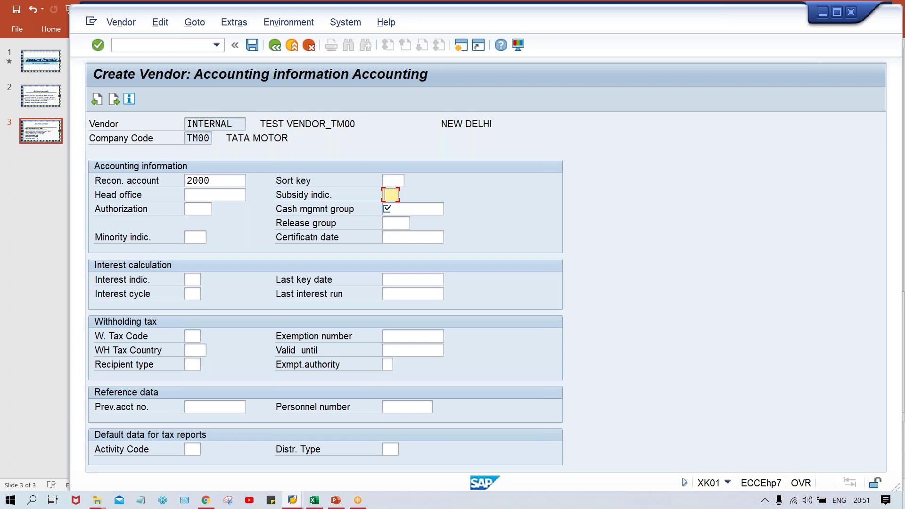
key("Return")
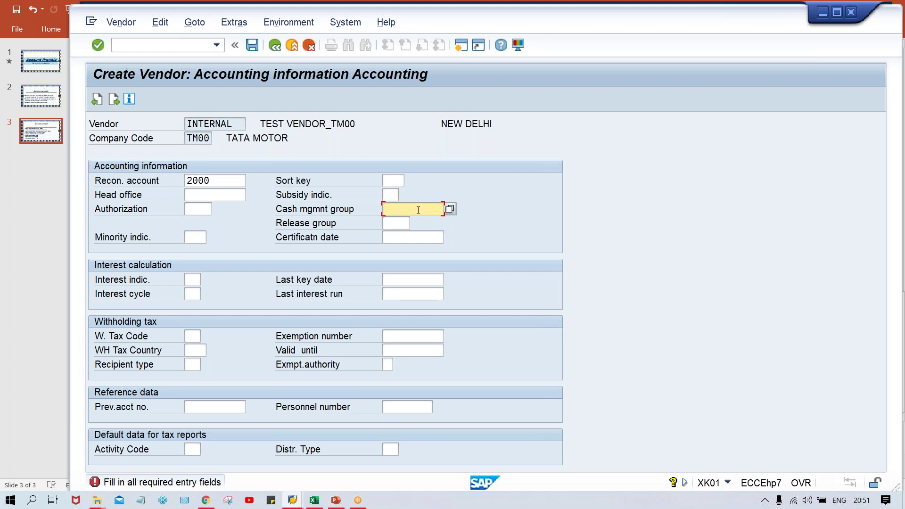
type("A")
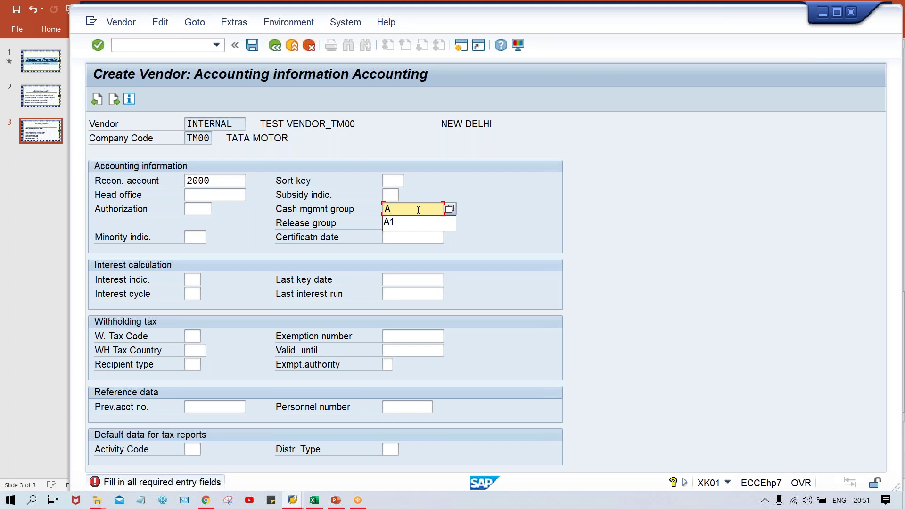
type("1")
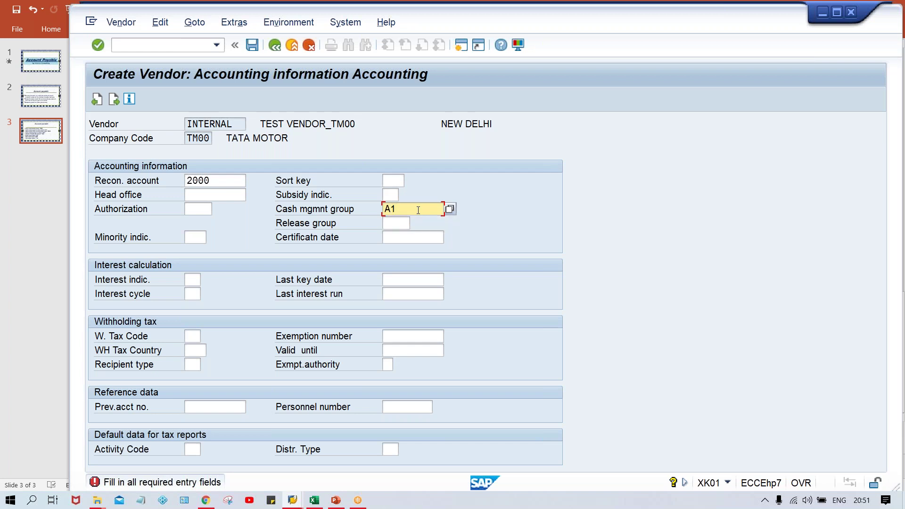
key("Return")
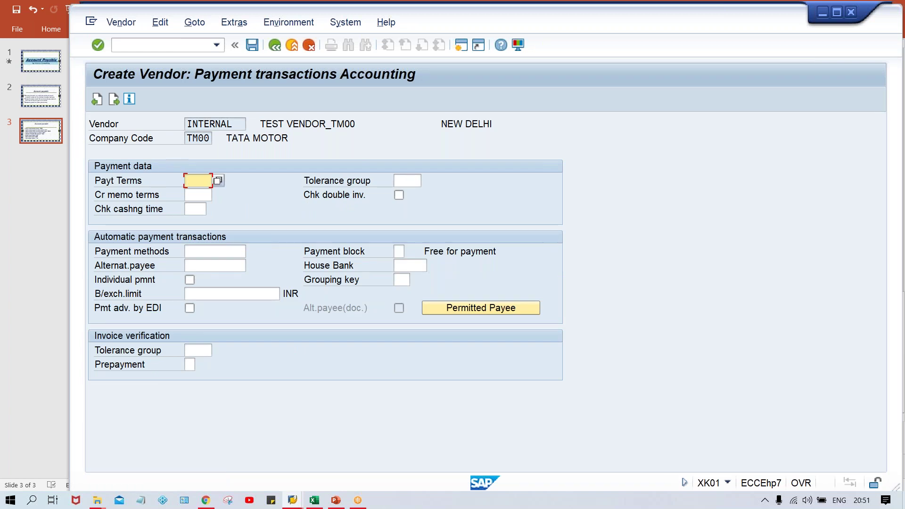
- Enter payment terms 0001 and advance to the Correspondence screen
type("0")
type("001")
left_click(188, 252)
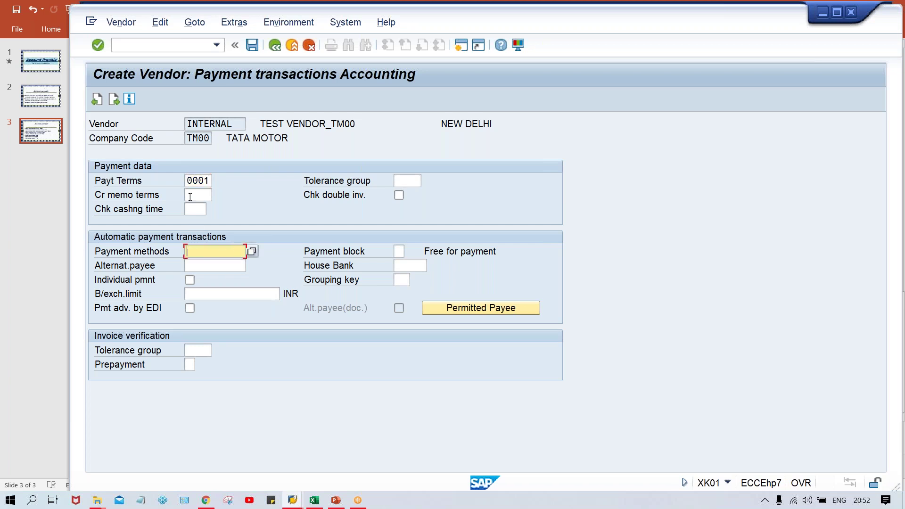
double_click(189, 181)
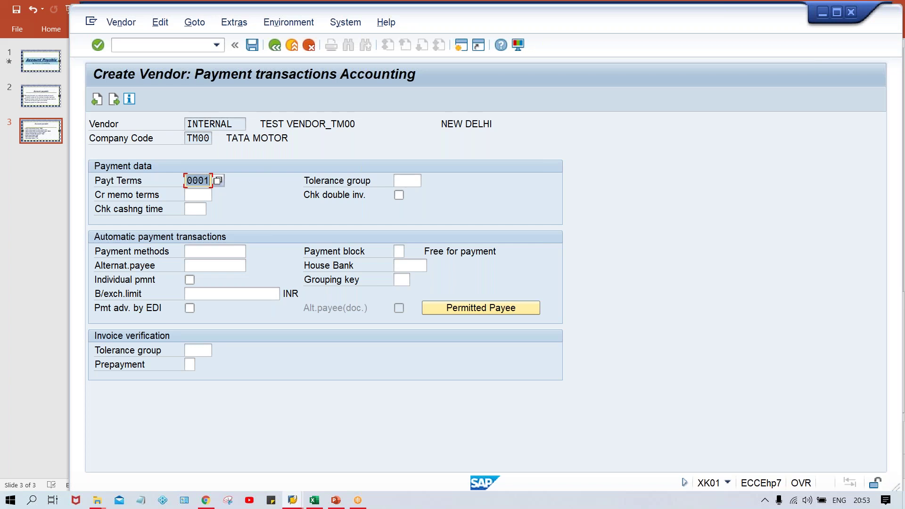
key("Return")
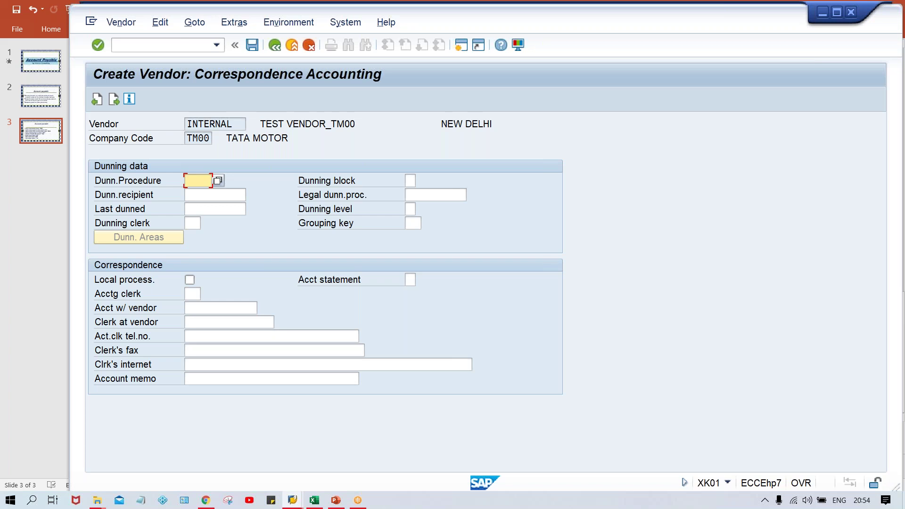
- Continue past the Correspondence Accounting screen to reach the save prompt
key("Return")
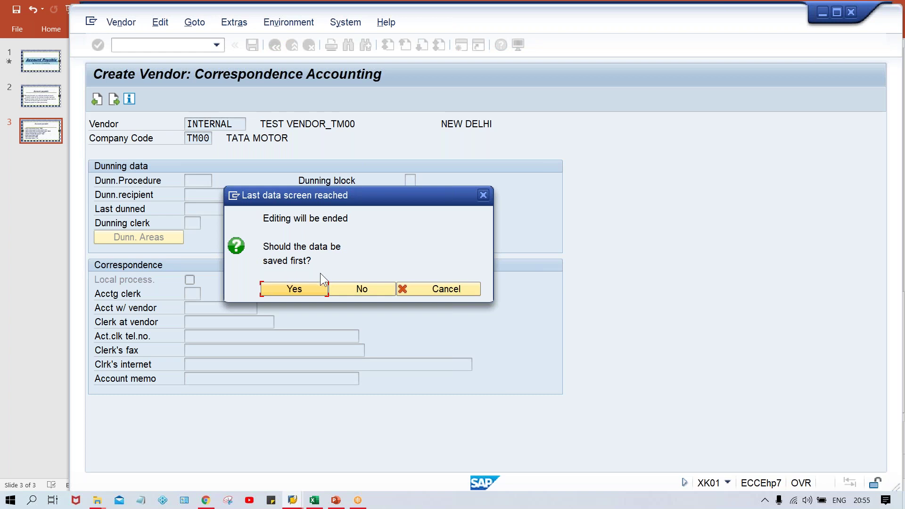
- Confirm saving the vendor and note the 'account 1015 already exists' error
left_click(291, 290)
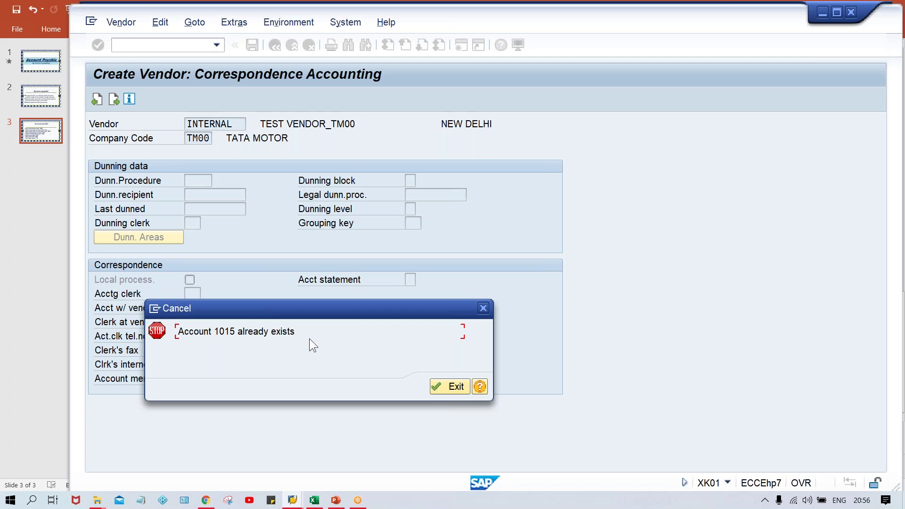
left_click_drag(216, 333, 239, 333)
mouse_move(289, 503)
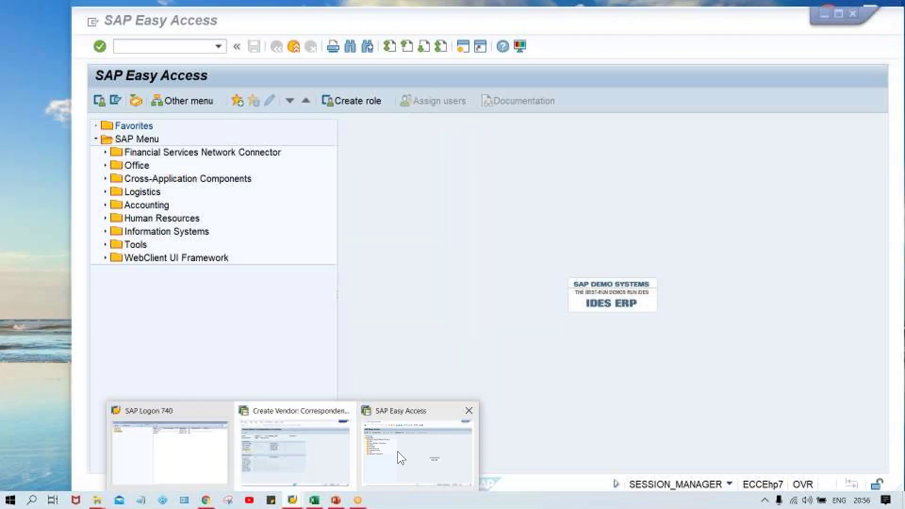
- In the SAP Easy Access session, run transaction XKN1 for vendor number ranges
left_click(398, 451)
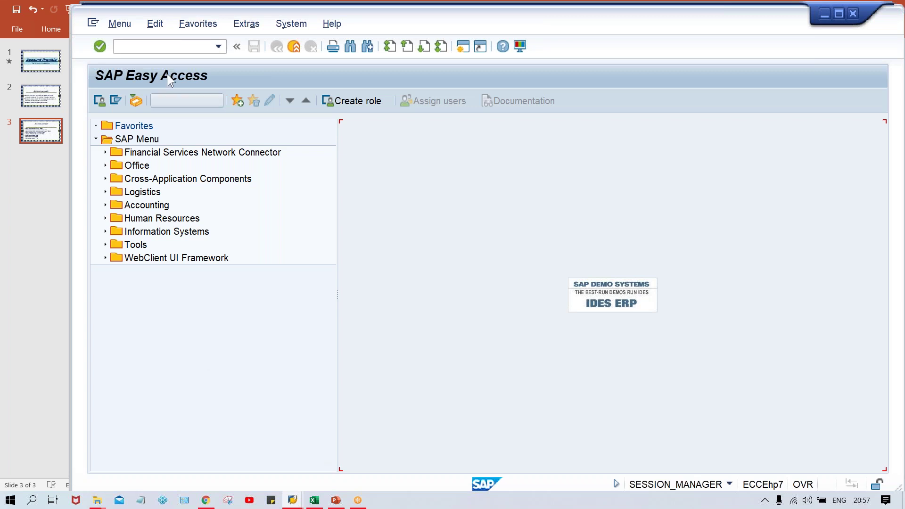
left_click(139, 46)
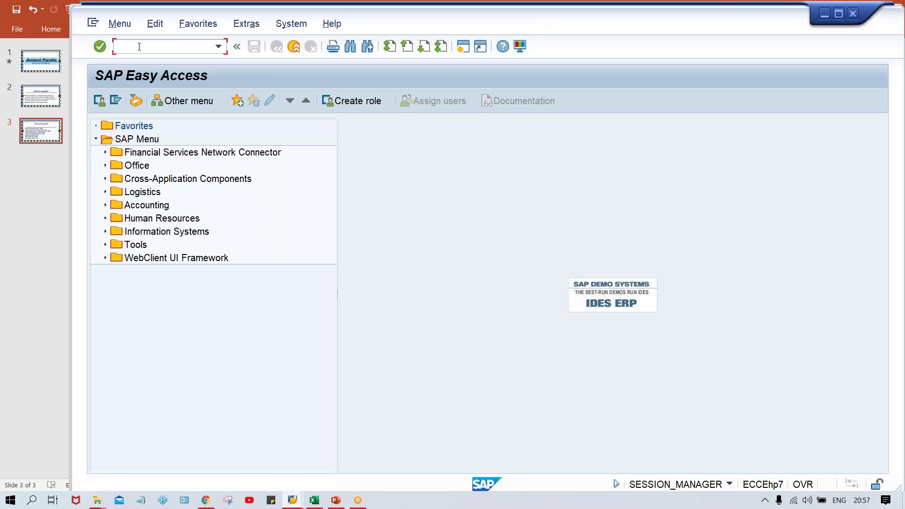
type("XKN1")
key("Return")
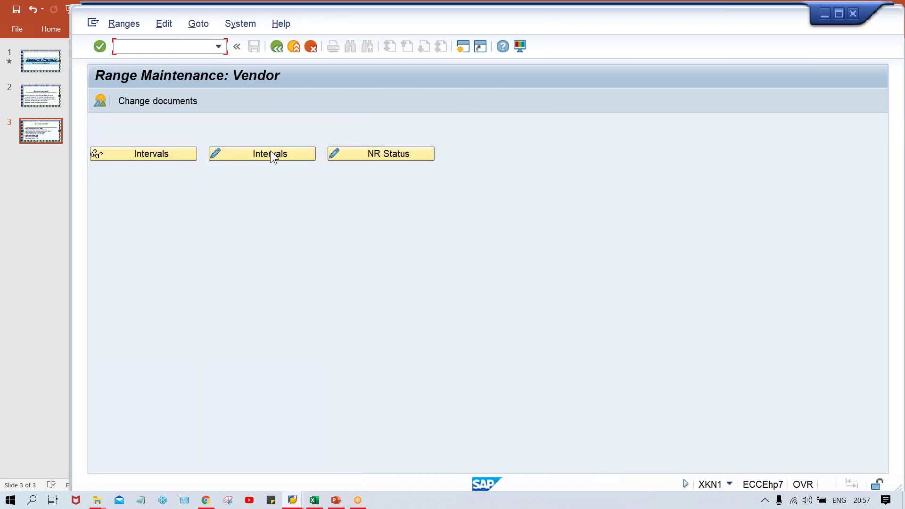
- Open the vendor intervals in change mode and inspect interval P1's status 1019
left_click(272, 157)
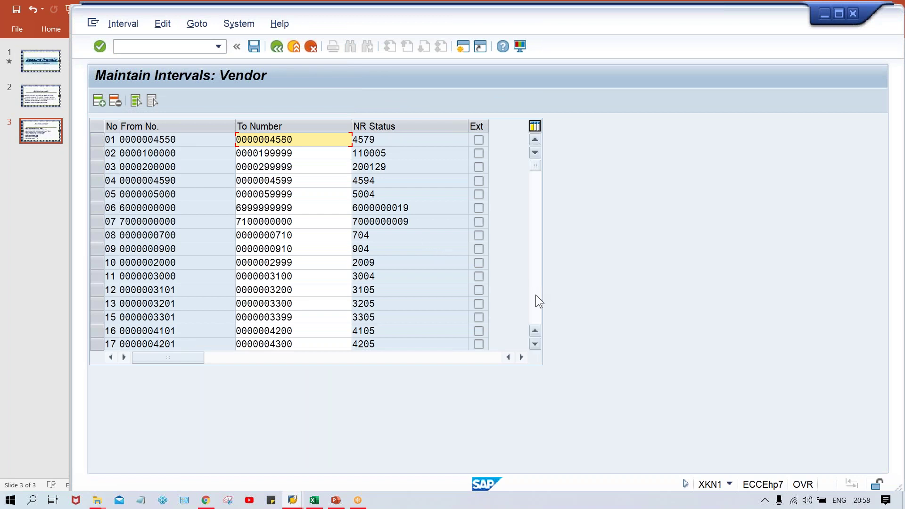
left_click(539, 311)
left_click(536, 307)
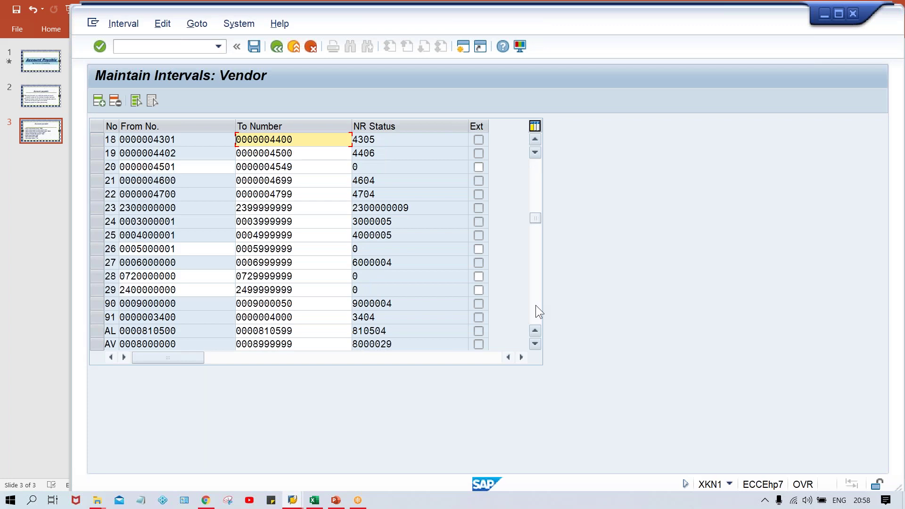
left_click(537, 309)
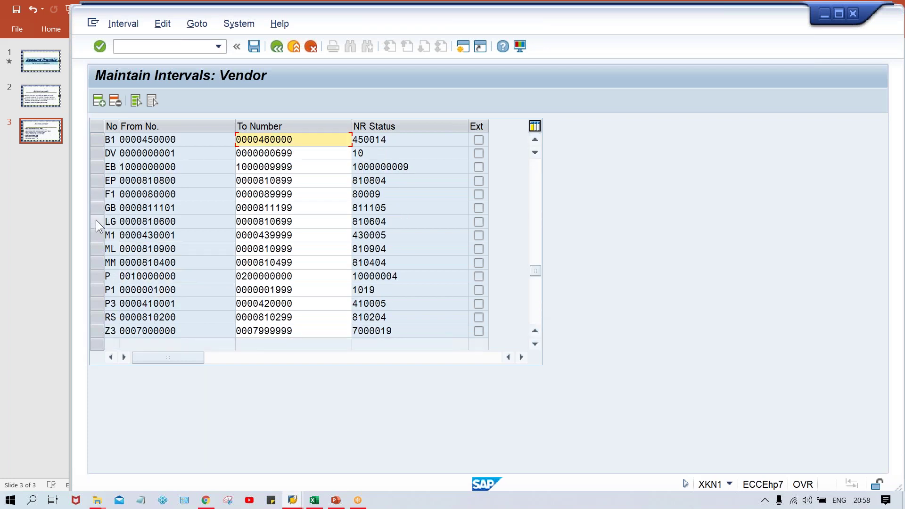
left_click(97, 290)
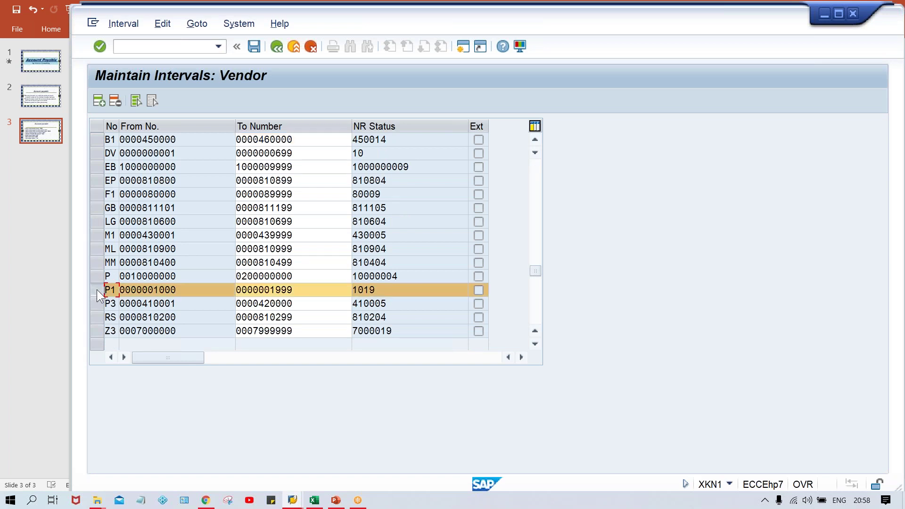
double_click(377, 291)
left_click(383, 293)
- Check the vendor-creation error window, then return to P1's status in the intervals table
mouse_move(301, 500)
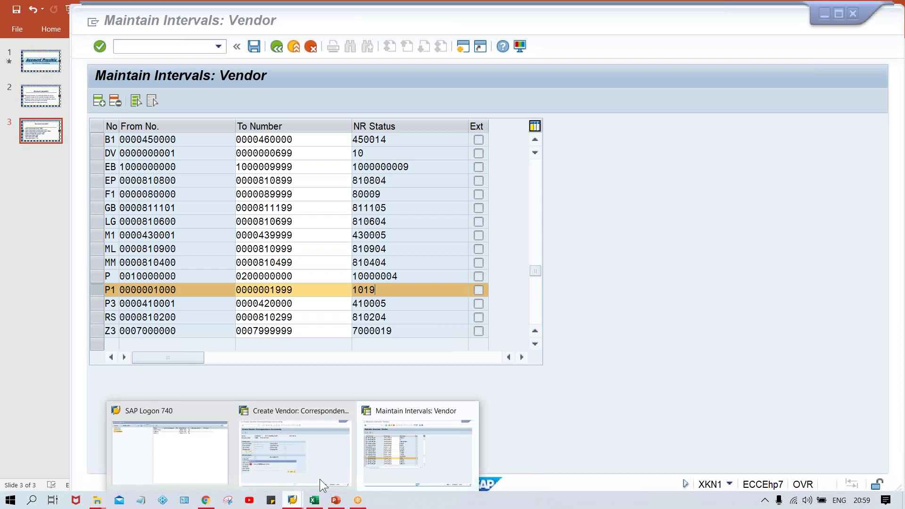
left_click(302, 466)
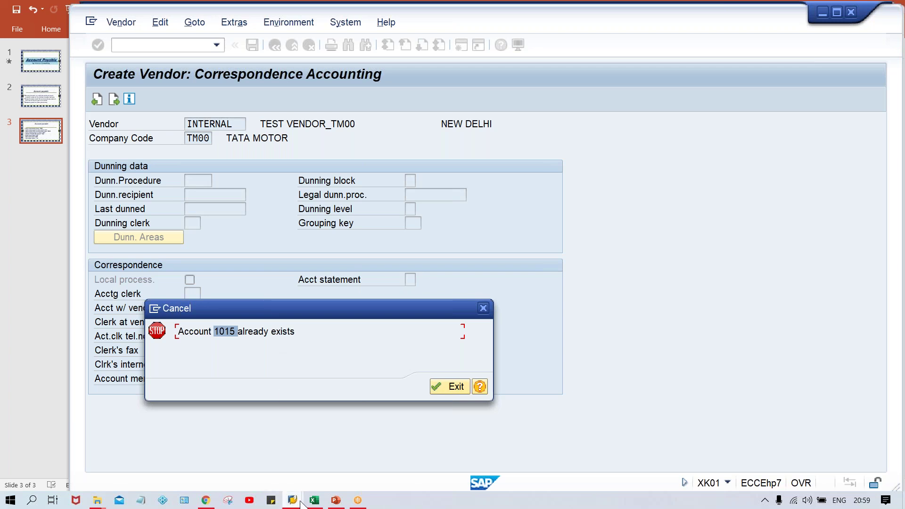
mouse_move(297, 501)
left_click(392, 401)
left_click(391, 291)
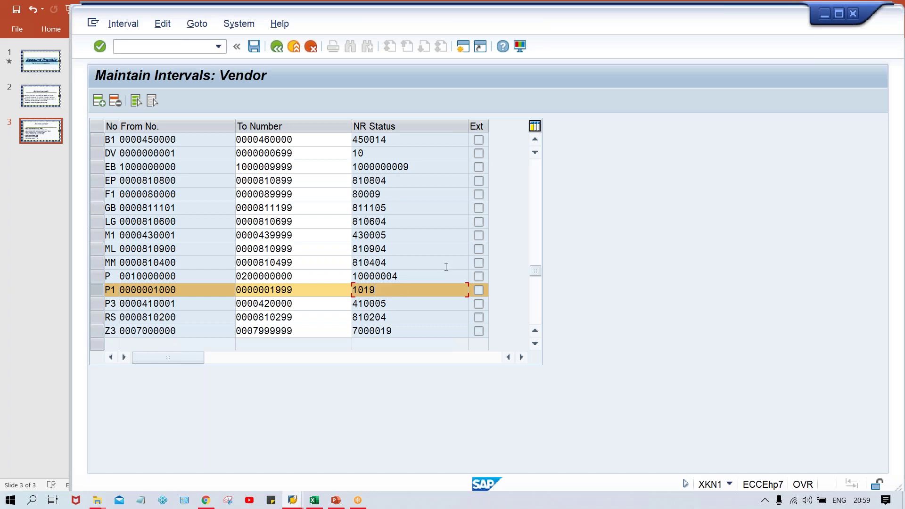
left_click(536, 166)
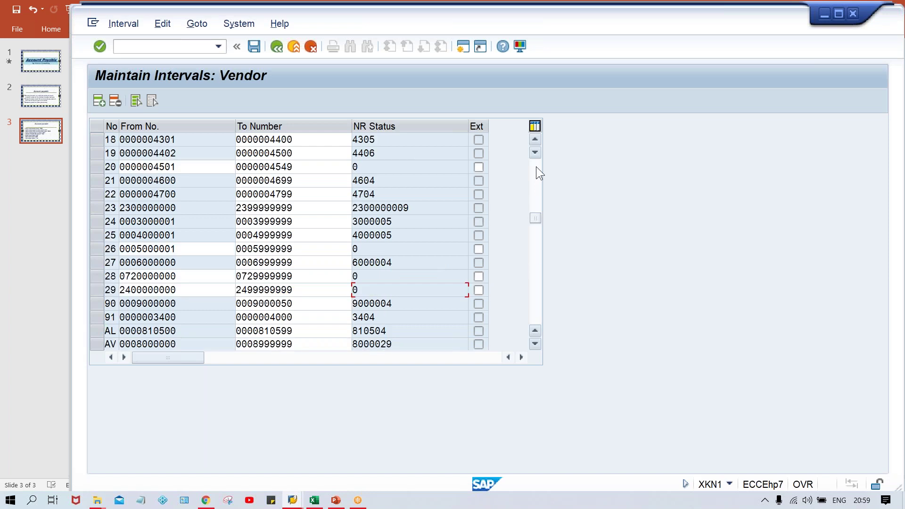
left_click(536, 166)
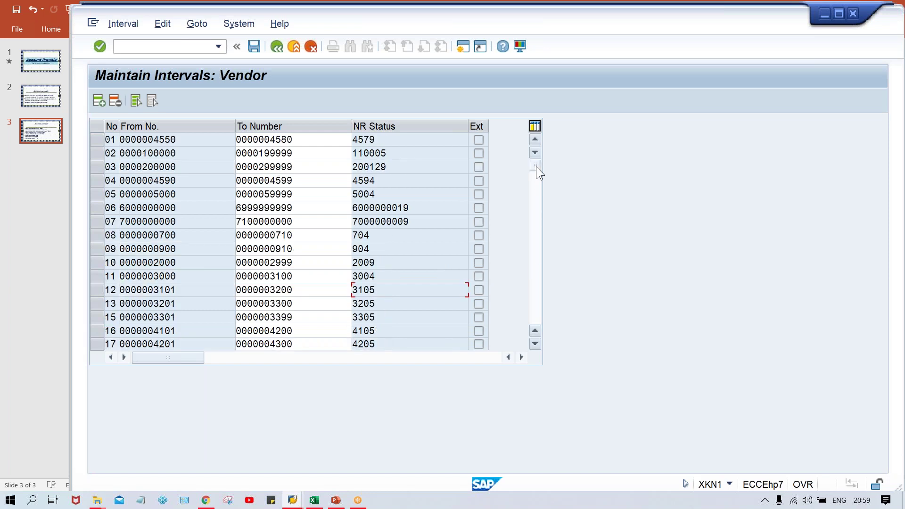
left_click(94, 152)
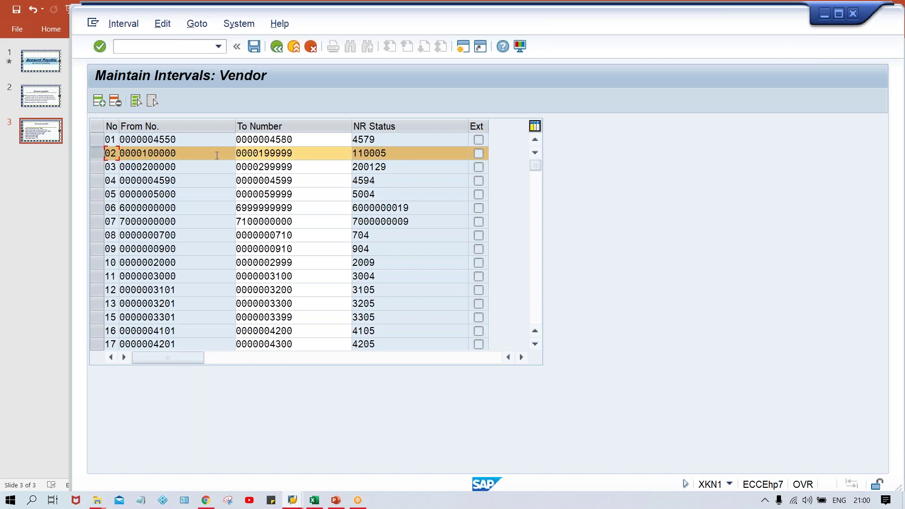
left_click(153, 46)
type("/NOBAS")
- Assign number range 02 to account group TM00 and save the change
key("Return")
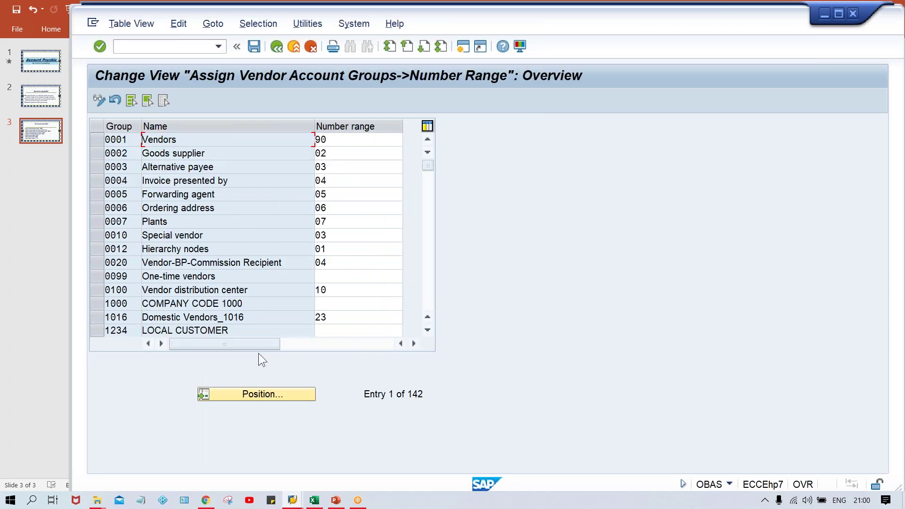
left_click(265, 394)
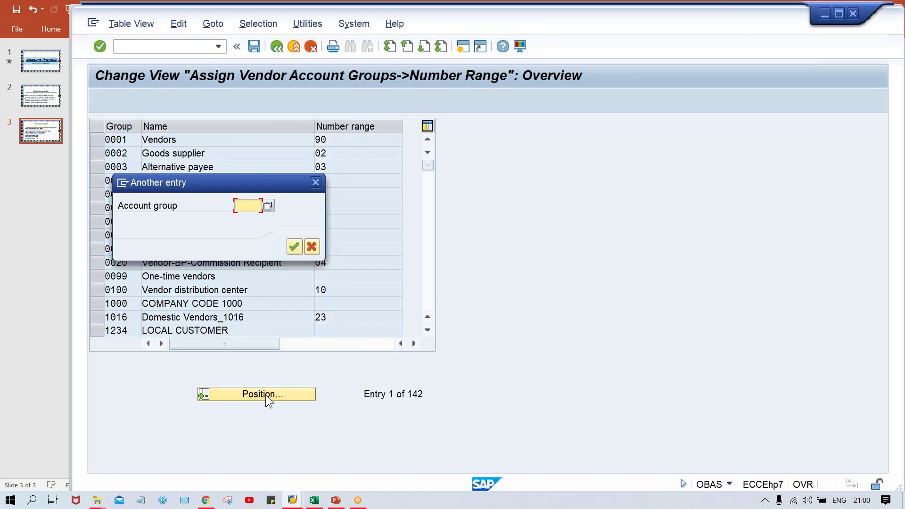
type("TM00")
key("Return")
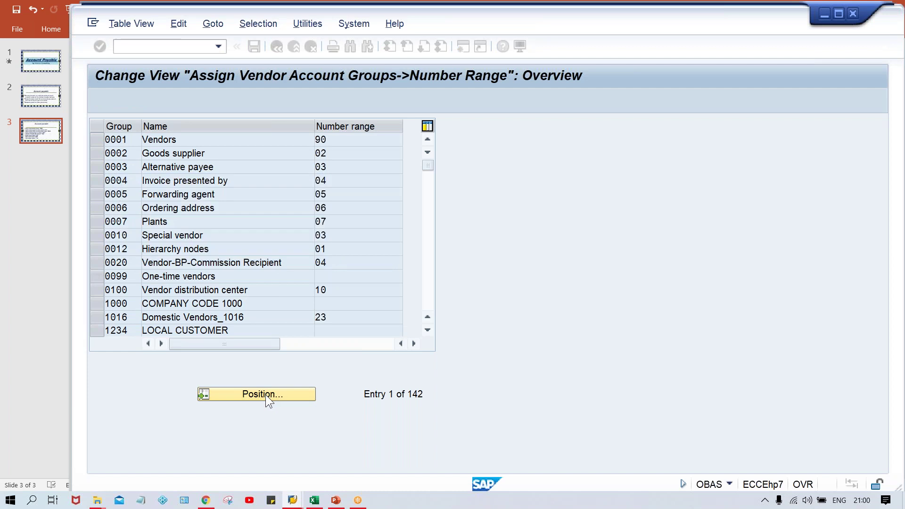
type("02")
key("ctrl+s")
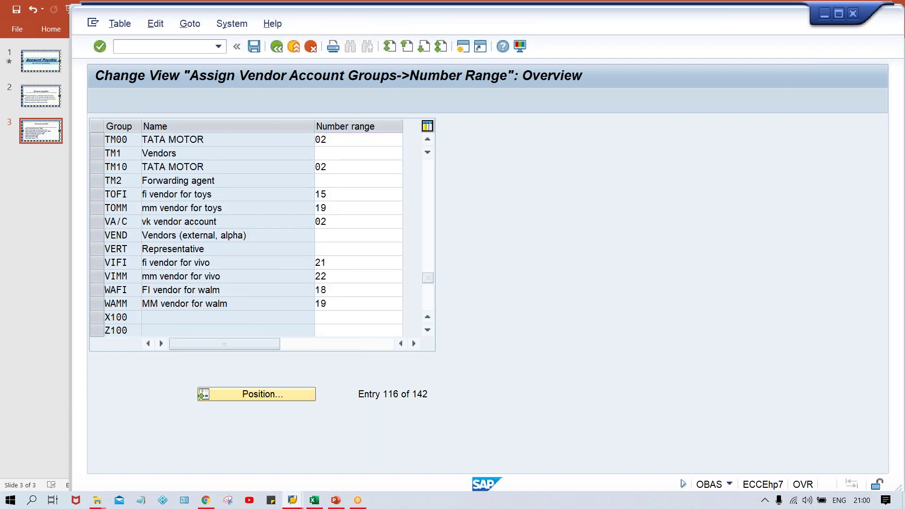
key("Return")
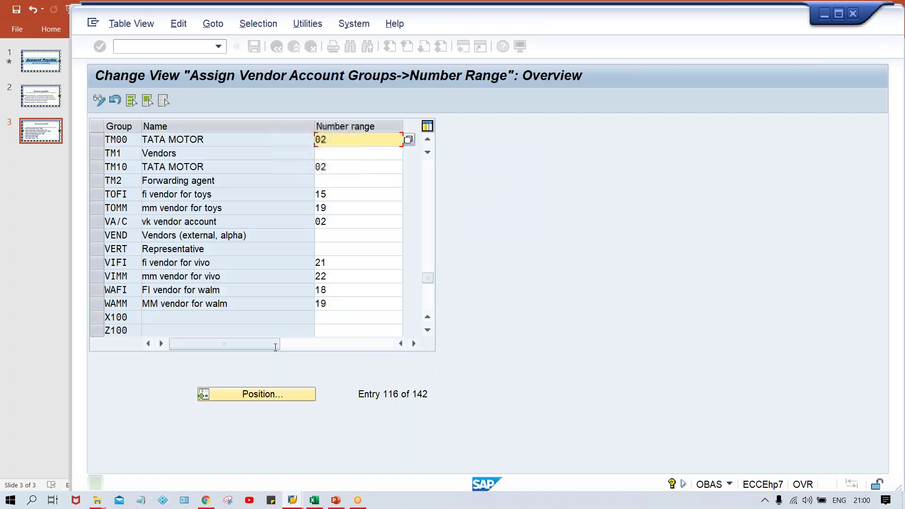
- Exit the failed vendor creation in the other window
mouse_move(293, 502)
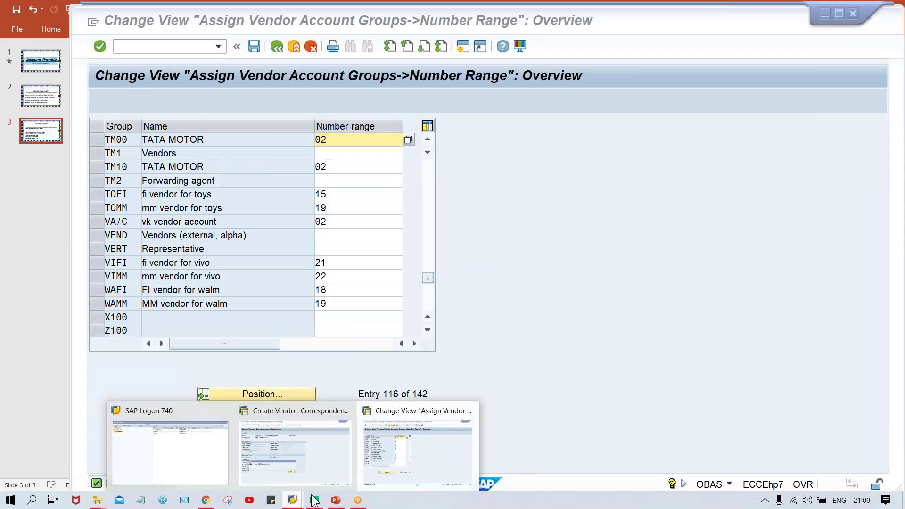
left_click(330, 464)
left_click(450, 387)
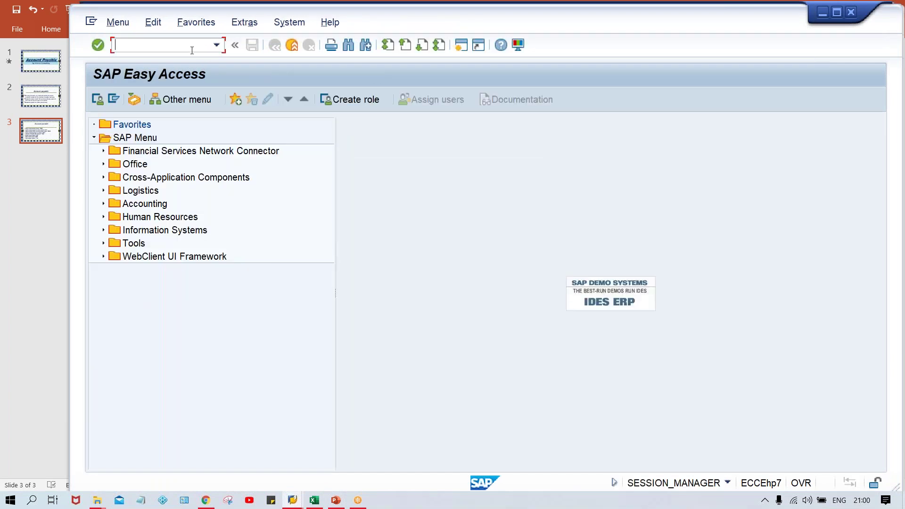
- Restart XK01 and enter vendor name TEST VENDOR_TM00
type("XK01")
key("Return")
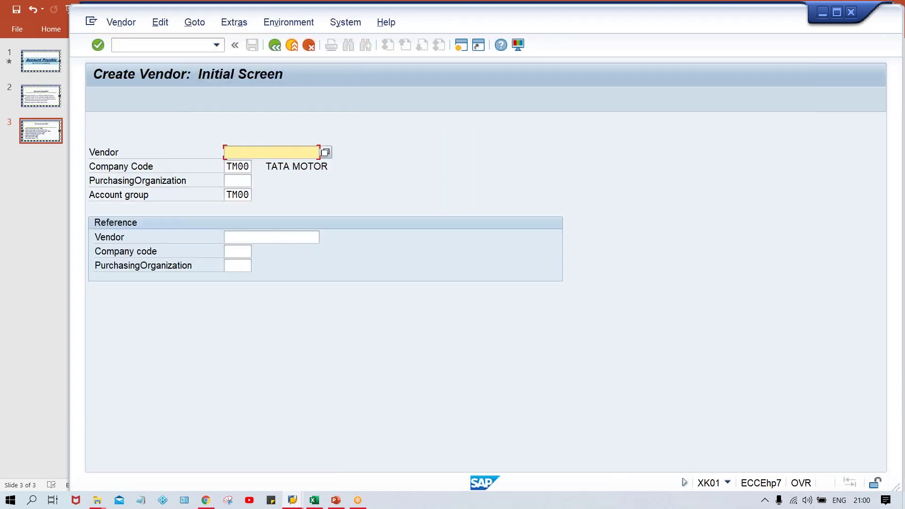
key("Return")
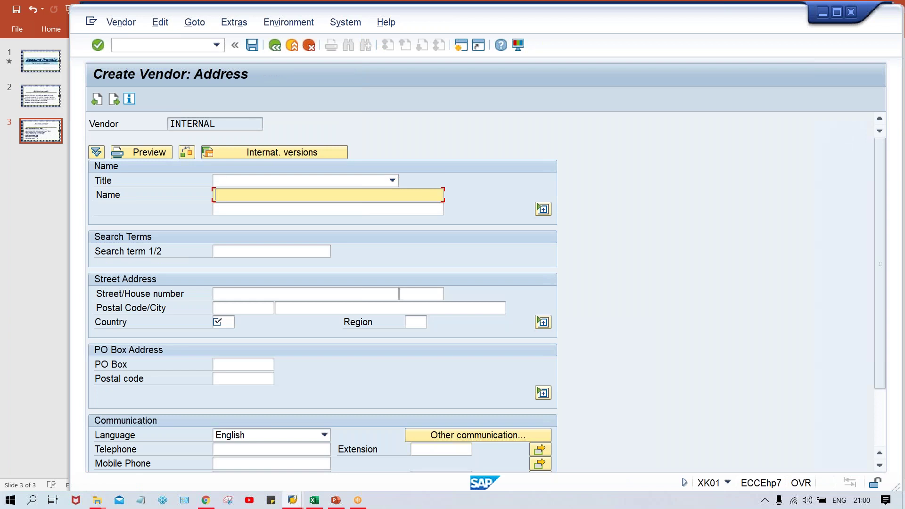
key("Down")
key("Return")
key("Tab")
key("Tab")
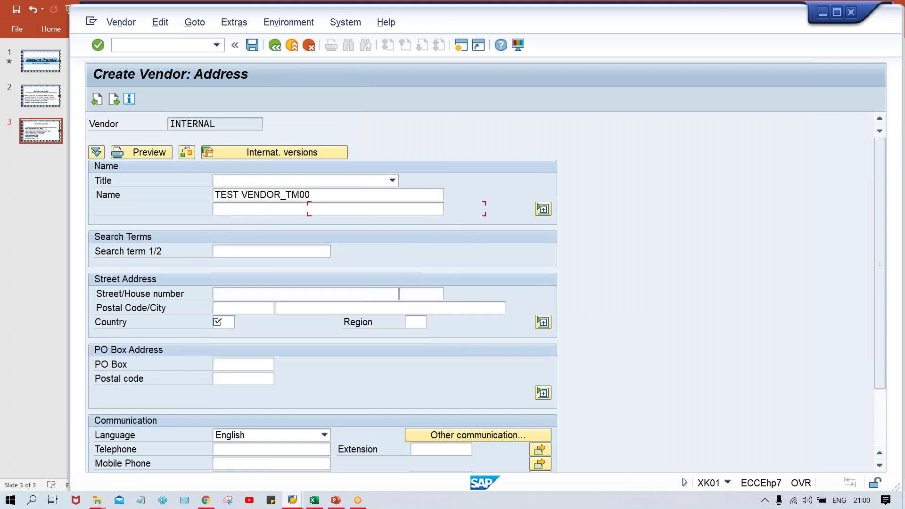
key("Tab")
- Fill address TEST STREET, postal code 123456, city NEW DELHI, country IN, and continue
type("TEST STREET")
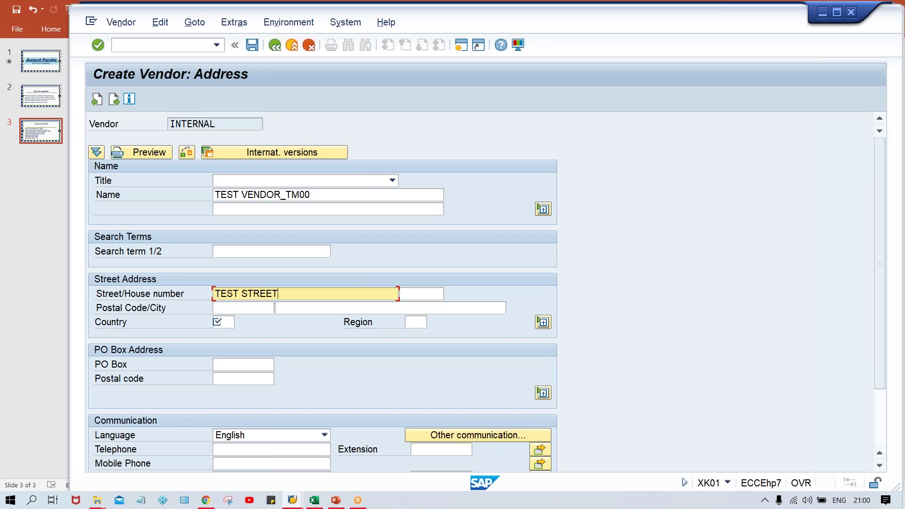
key("Tab")
key("Tab")
key("Down")
key("Tab")
key("Down")
key("Tab")
key("Down")
key("Return")
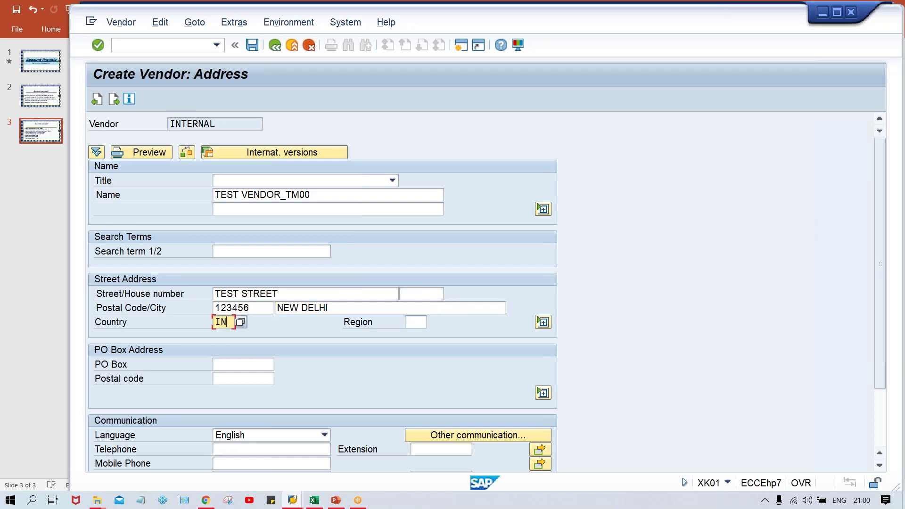
key("Tab")
key("Tab")
key("Tab")
key("Tab")
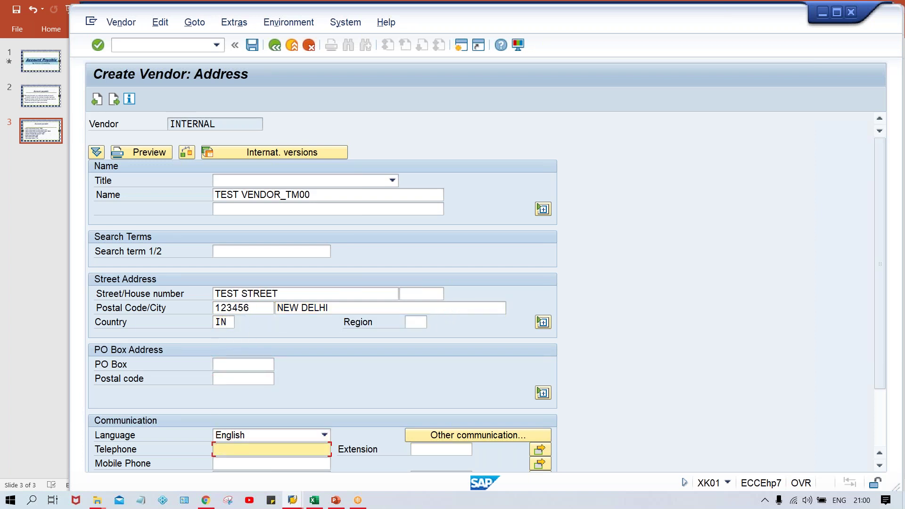
key("Return")
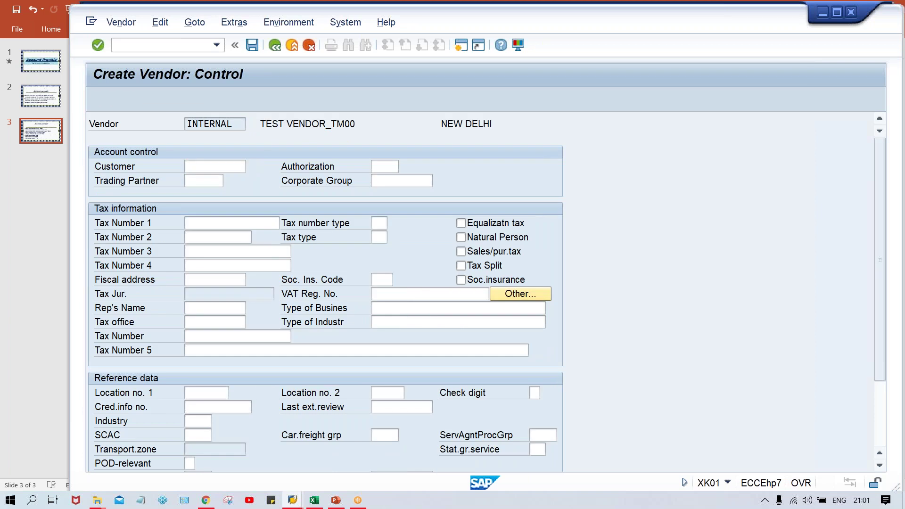
key("Return")
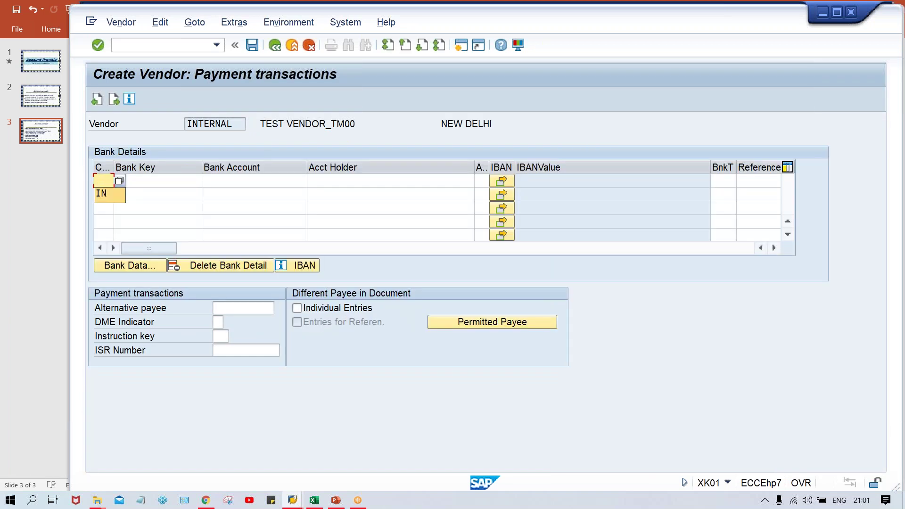
type("IN")
key("Tab")
type("HDFC")
key("Tab")
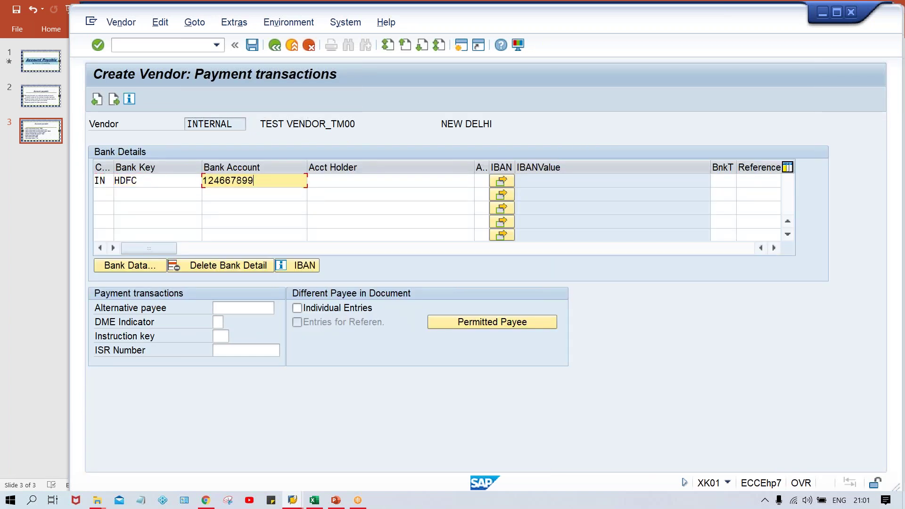
key("Tab")
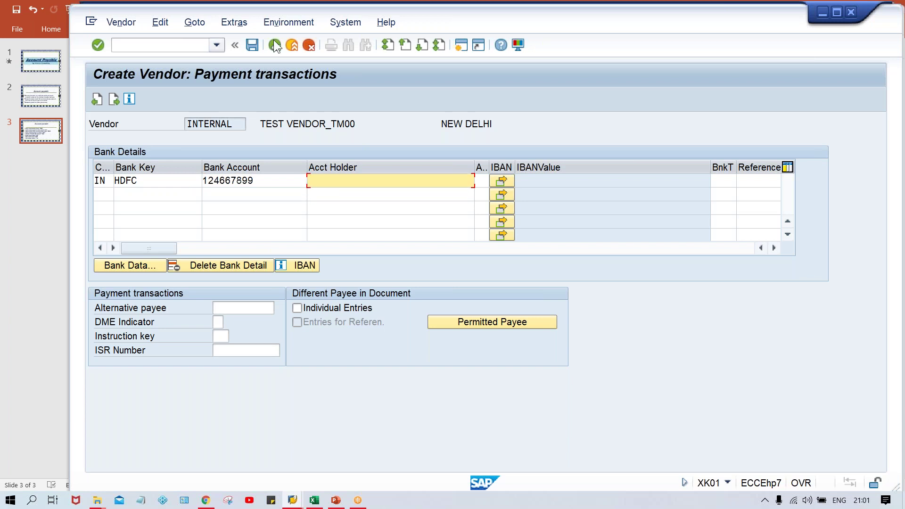
- Copy TEST VENDOR from the header into the account holder cell and confirm
left_click(271, 121)
left_click_drag(271, 121, 326, 120)
key("ctrl+c")
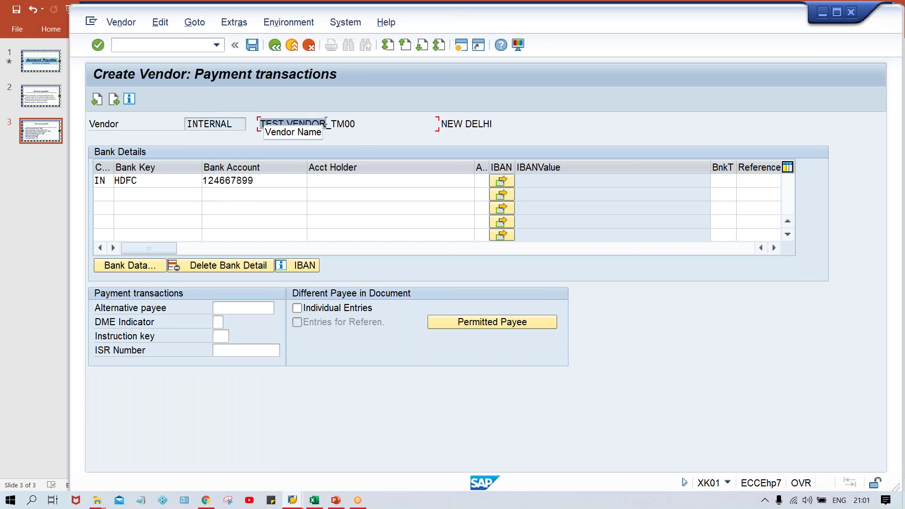
left_click(326, 121)
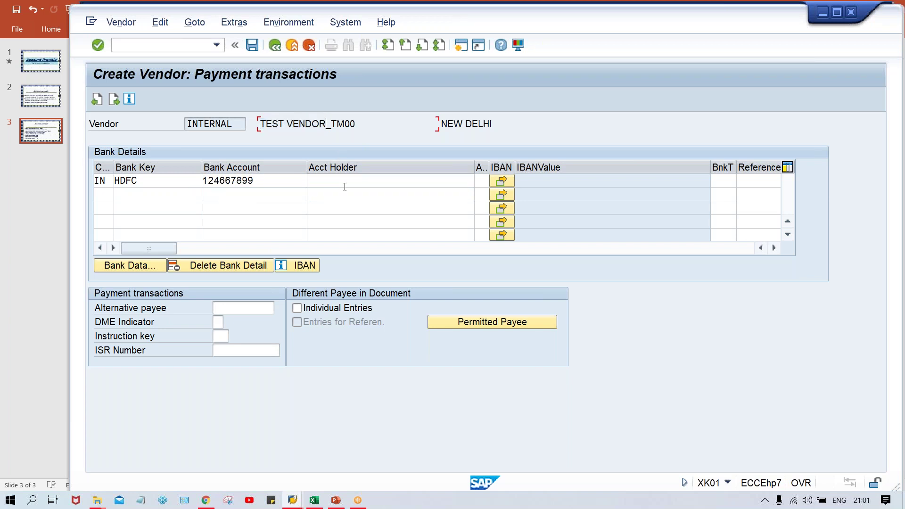
left_click(344, 183)
key("ctrl+v")
key("Return")
key("Return")
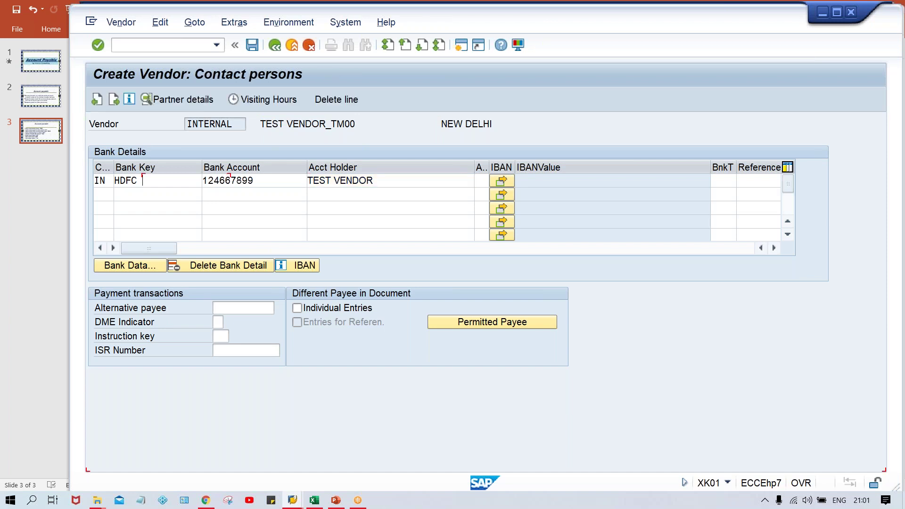
- Enter the contact person's first and last name from earlier entries
type("KUMAR")
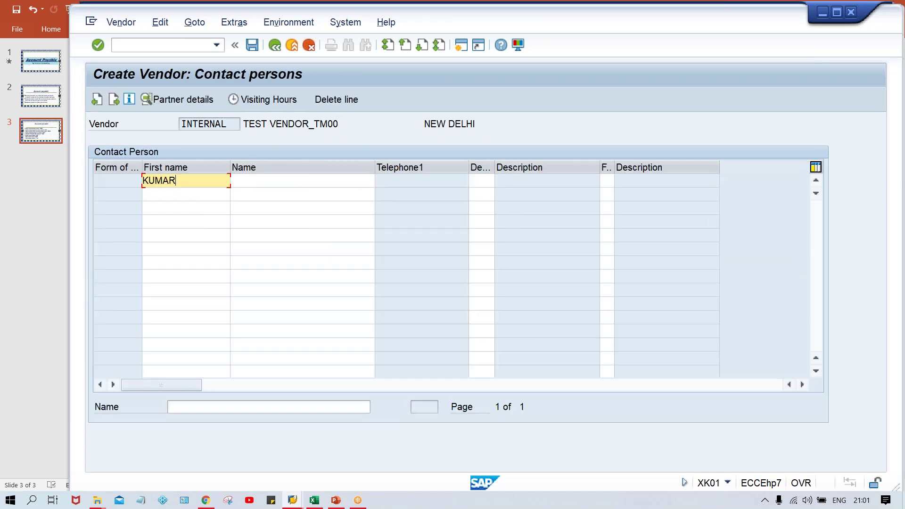
key("Tab")
type("CONSULTING")
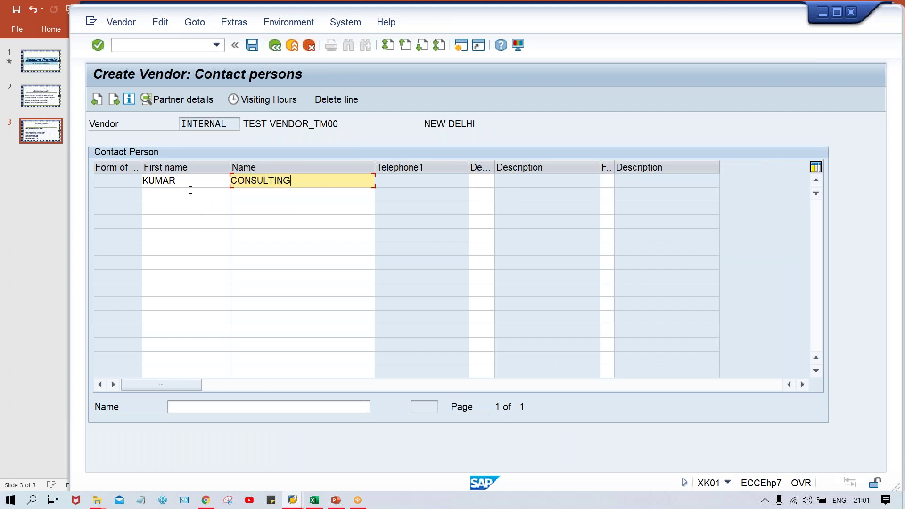
left_click(191, 182)
left_click(325, 182)
- Add the contact's telephone number in Partner Details, then continue to company-code accounting data
double_click(315, 180)
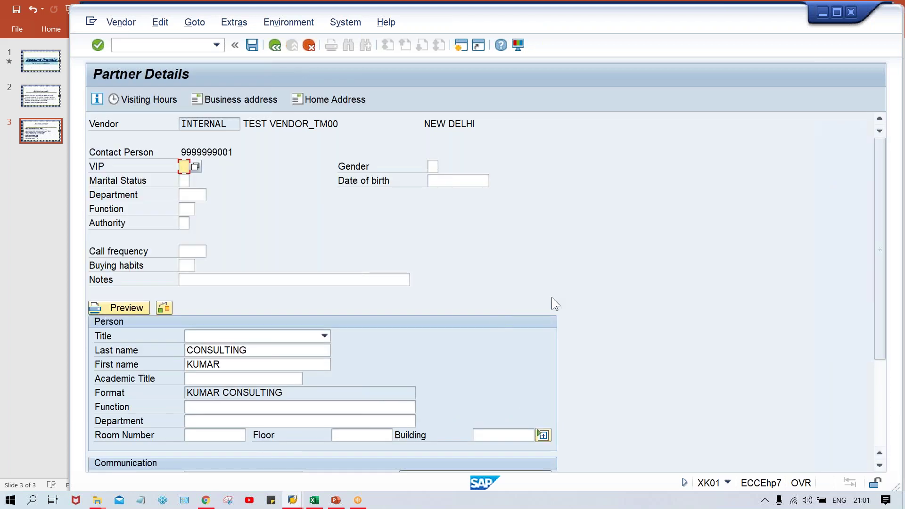
left_click_drag(878, 285, 876, 355)
left_click(224, 379)
key("Down")
key("Return")
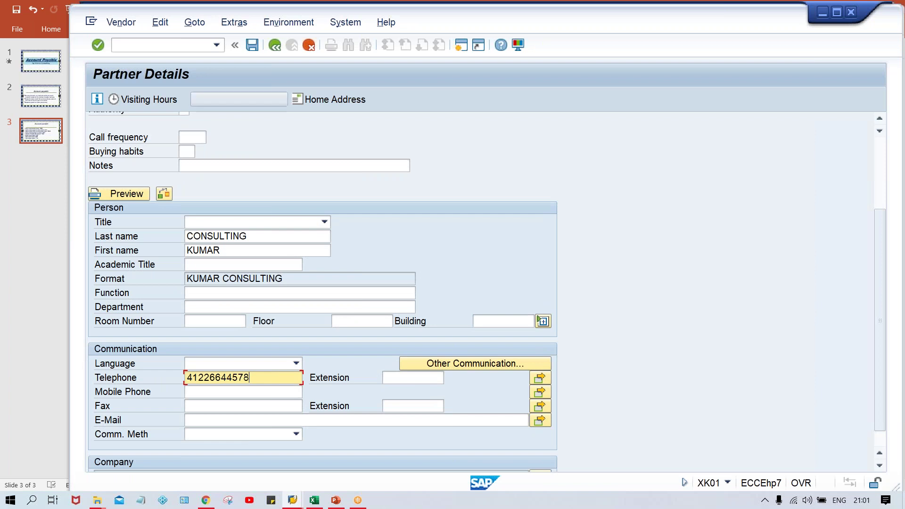
left_click(276, 49)
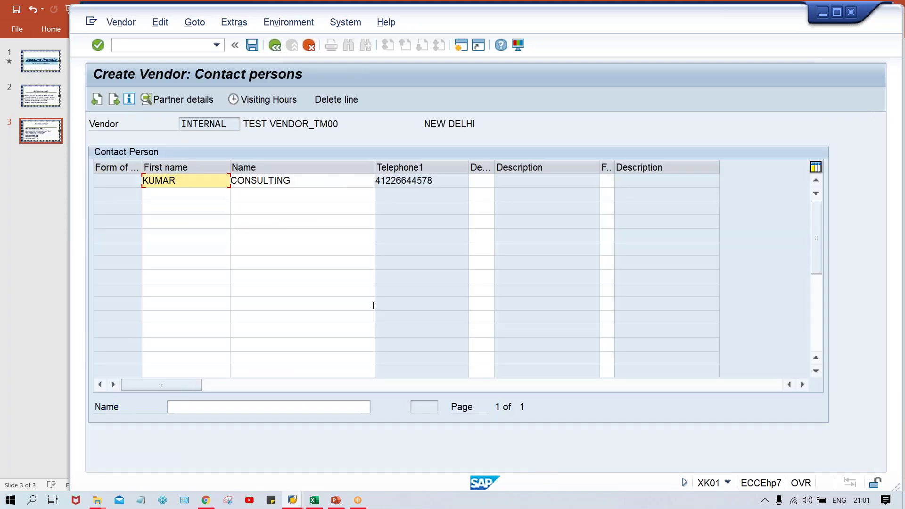
key("Return")
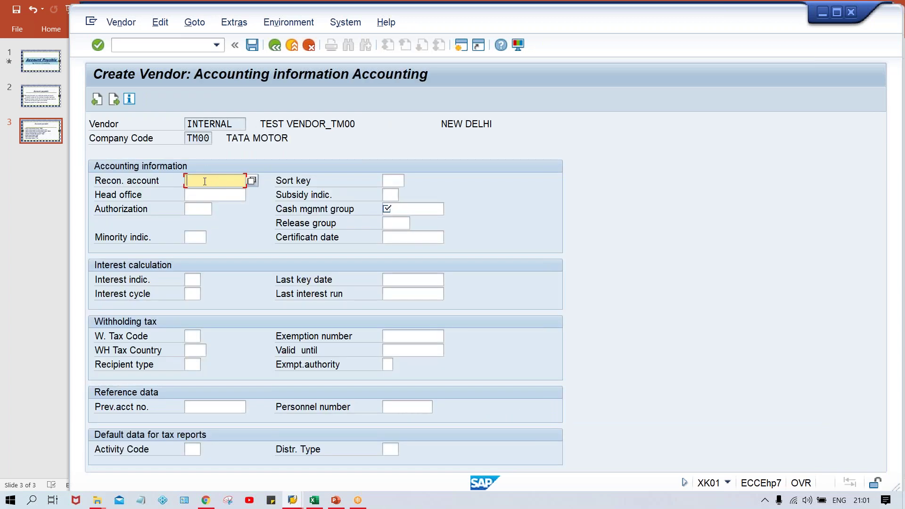
- Enter reconciliation account 2000 and cash management group A1, then continue to Payment transactions
type("2000")
key("Tab")
key("Tab")
key("Tab")
key("Tab")
key("Tab")
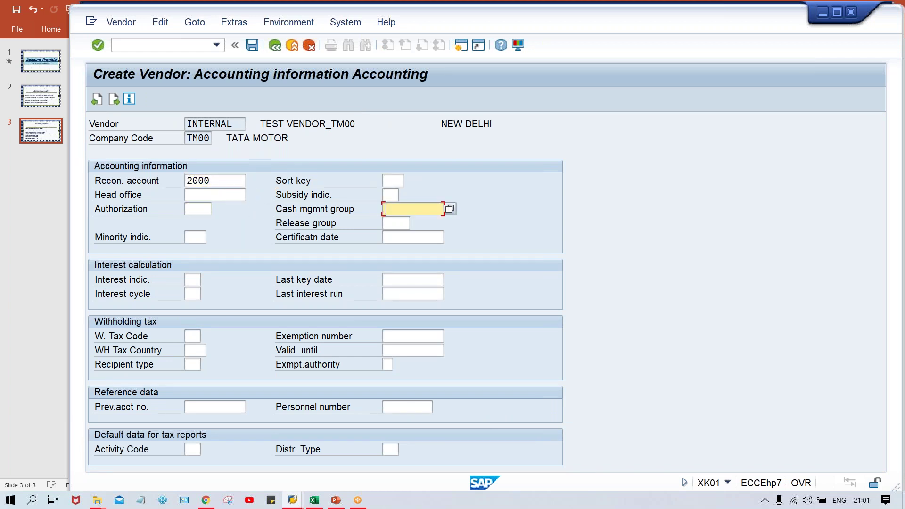
key("Down")
key("Return")
key("Return")
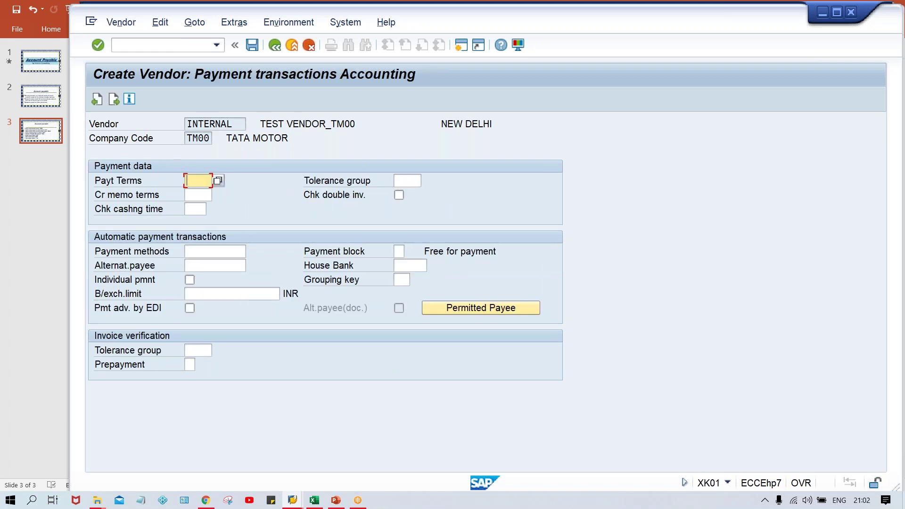
- Pick payment terms 0001 from history and continue to the Correspondence screen
key("Down")
key("Down")
key("Return")
key("Return")
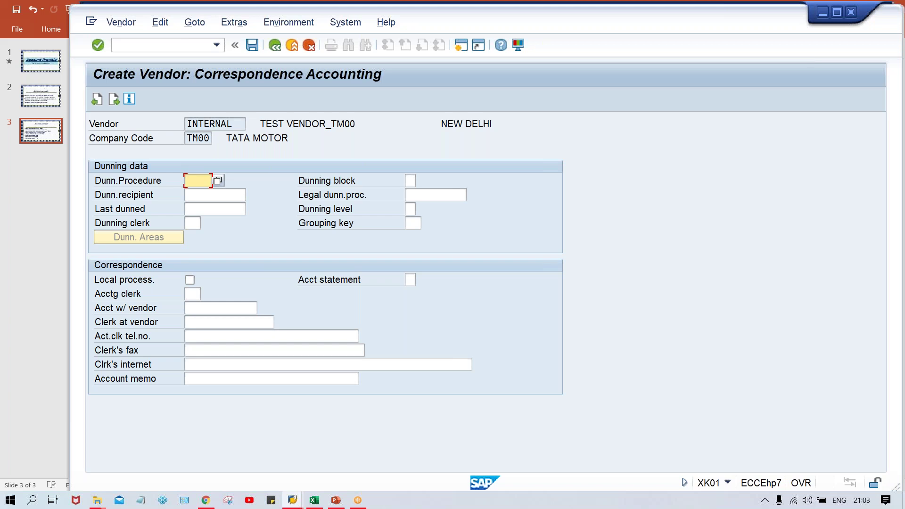
- Pass the last data screen and confirm saving vendor TEST VENDOR_TM00 in TM00
key("Return")
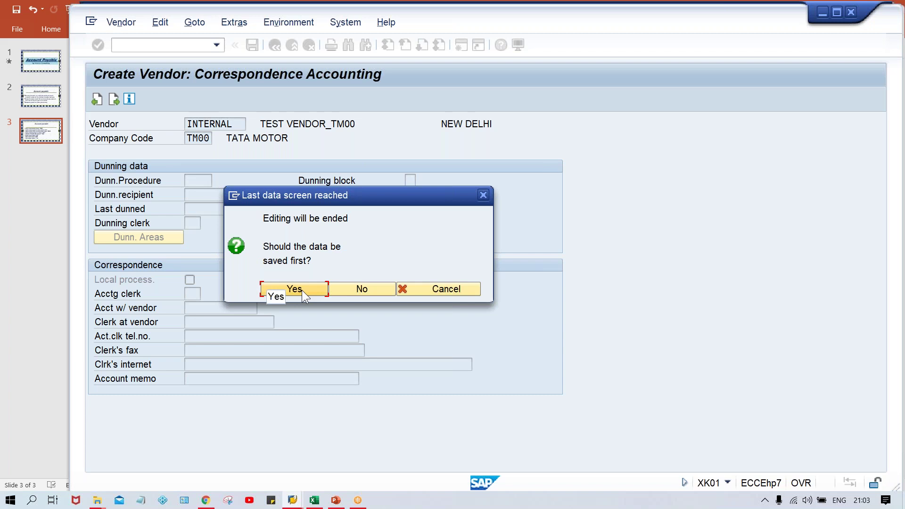
left_click(302, 290)
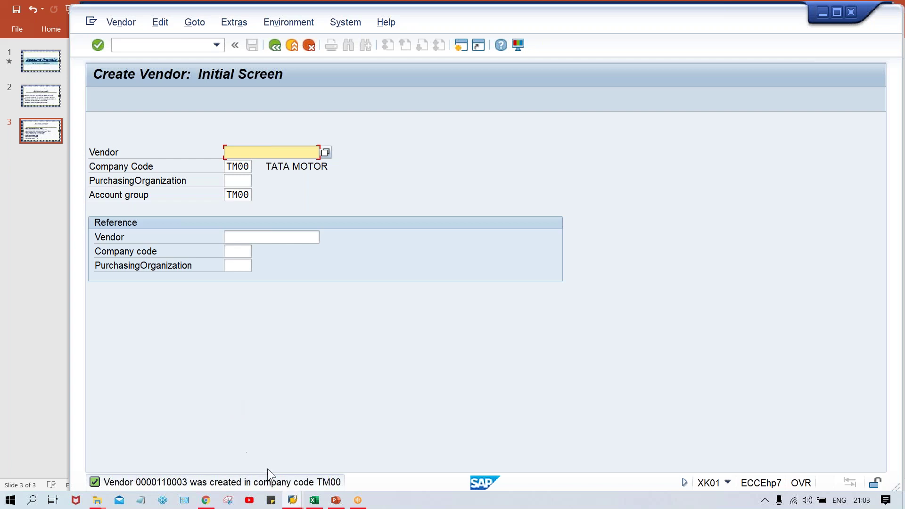
- In the other SAP session, start the vendor number range transaction
mouse_move(291, 500)
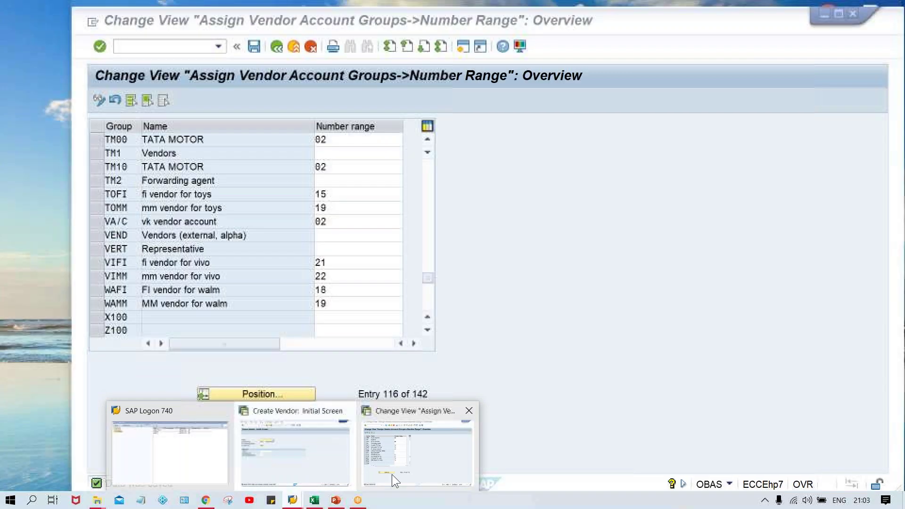
left_click(392, 474)
type("/NOB")
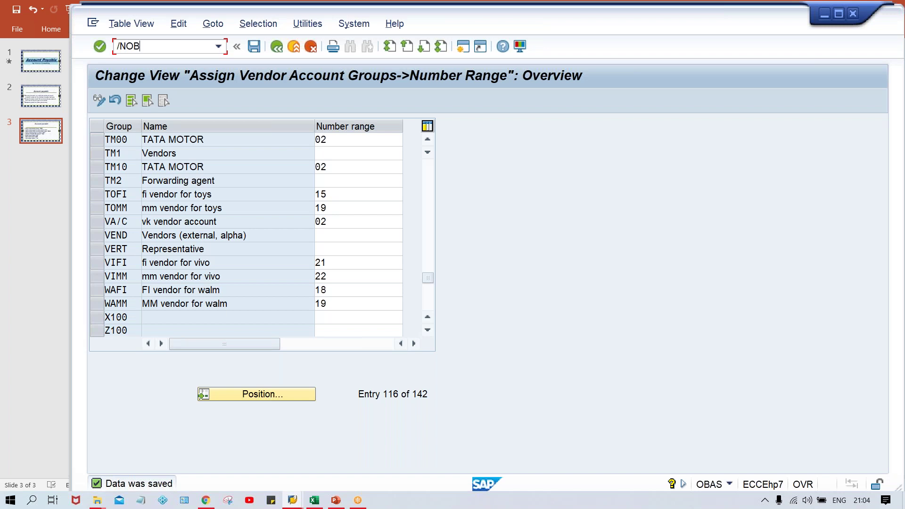
key("BackSpace")
key("BackSpace")
key("BackSpace")
type("NXK01")
key("Return")
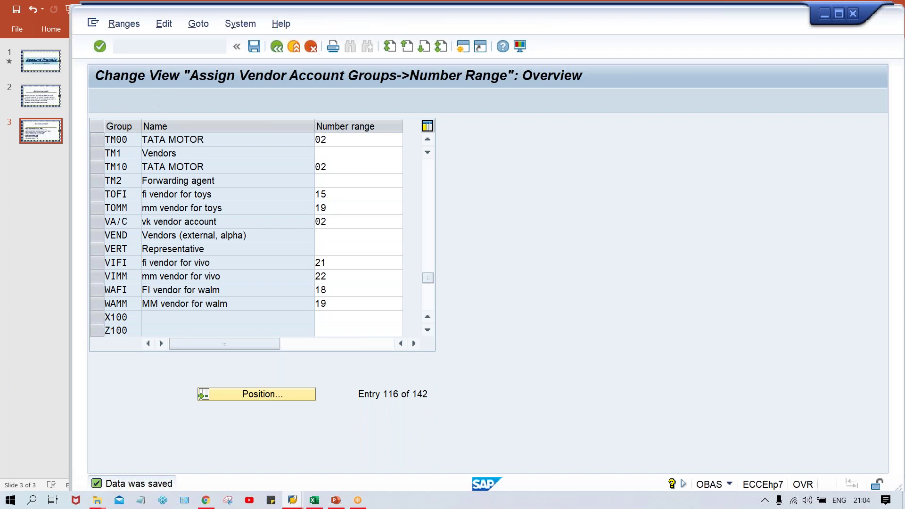
- Display the intervals, check interval 02's status 110005, then return to Create Vendor
left_click(272, 154)
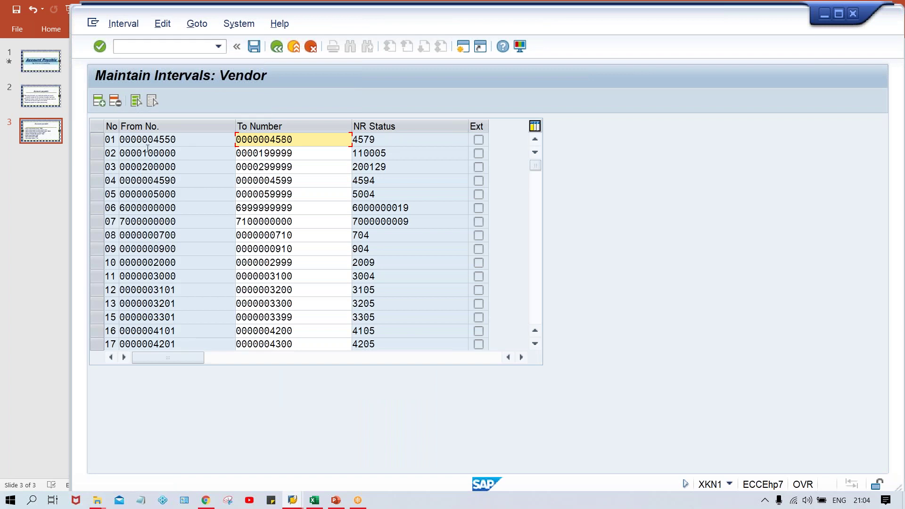
left_click(96, 154)
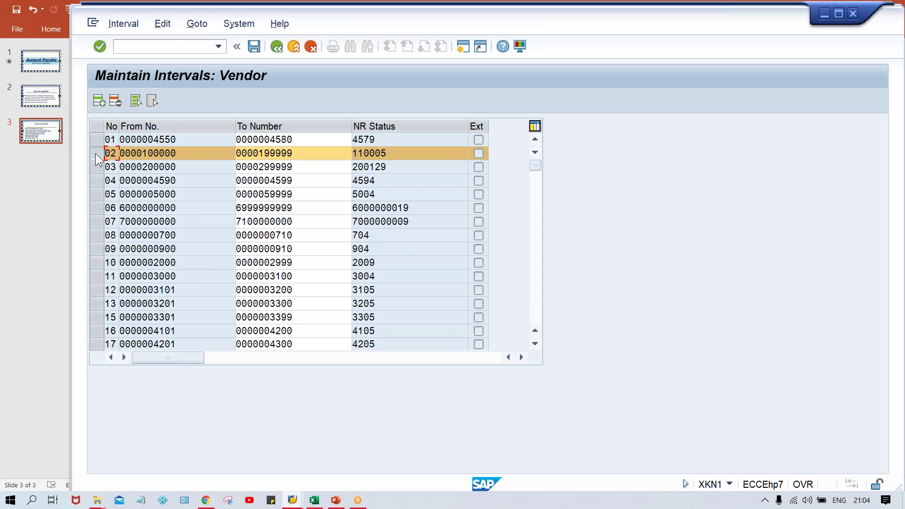
left_click(402, 154)
key("alt+Tab")
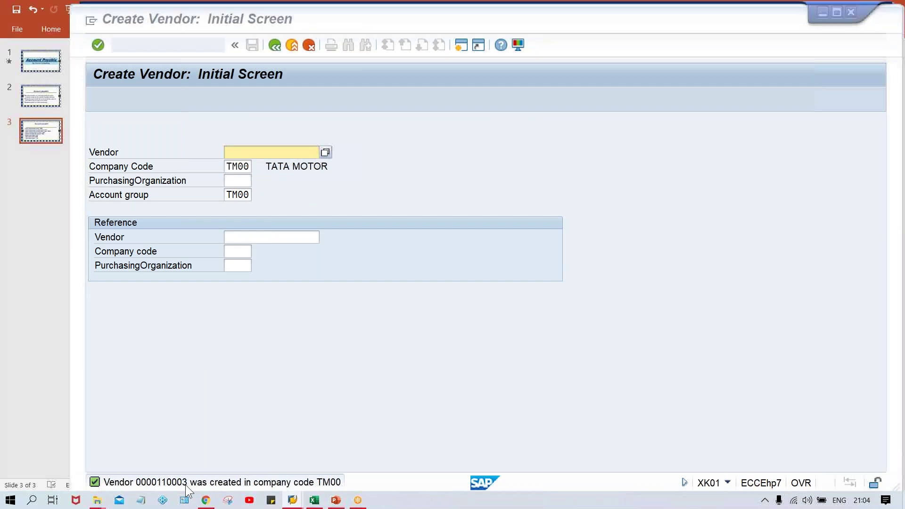
- Bring the Maintain Intervals: Vendor window, with interval 02 at 110005, back to front
key("alt+Tab")
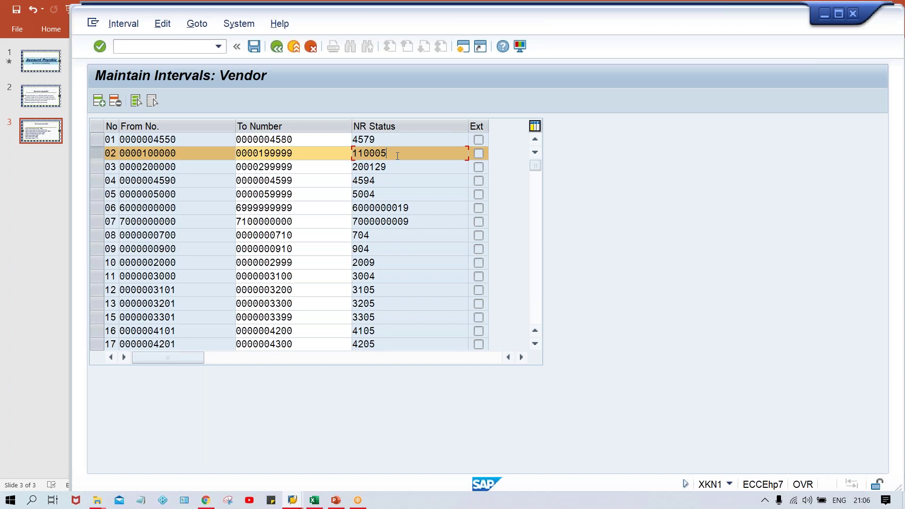
- Highlight interval 02's status 110005, then bring the Create Vendor window back to front
left_click_drag(389, 155, 349, 154)
left_click(391, 154)
mouse_move(292, 502)
left_click(280, 467)
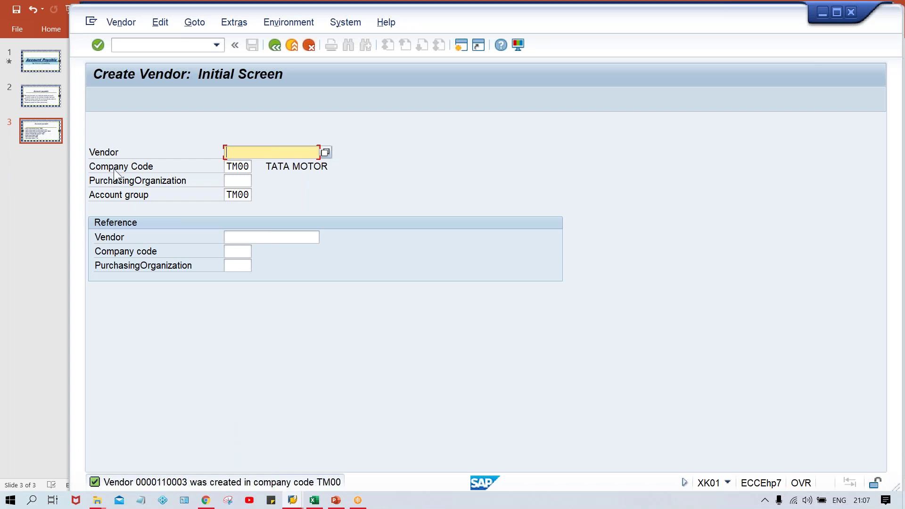
- Glance at the Vendor menu, then start transaction XK02 with /NXK02
left_click(117, 27)
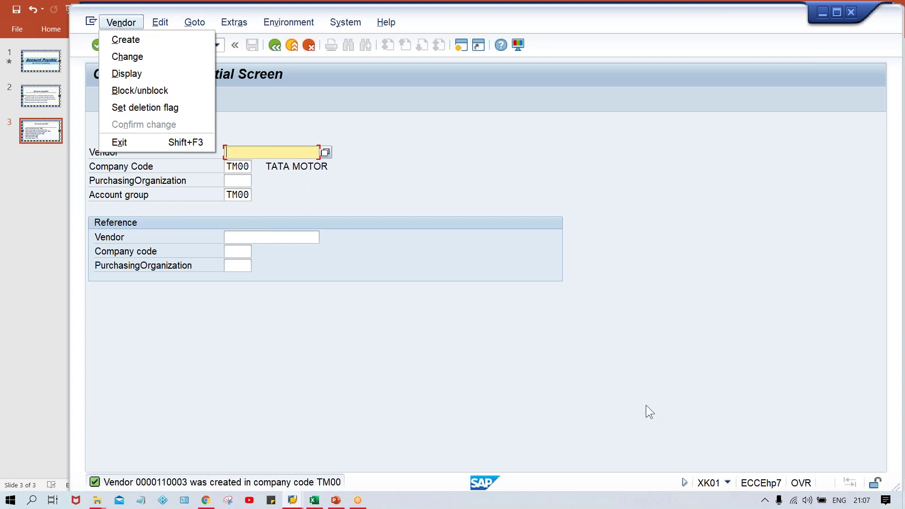
left_click(372, 256)
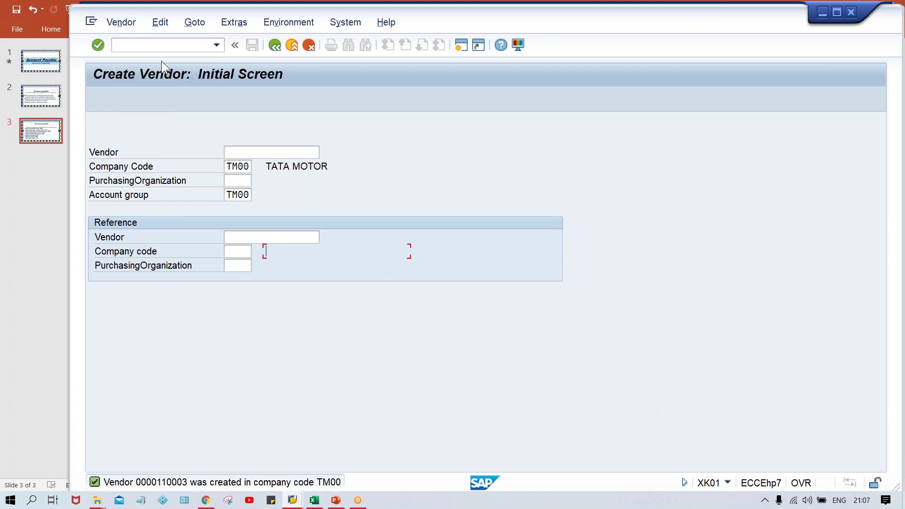
left_click(160, 42)
type("/NXK02")
key("Return")
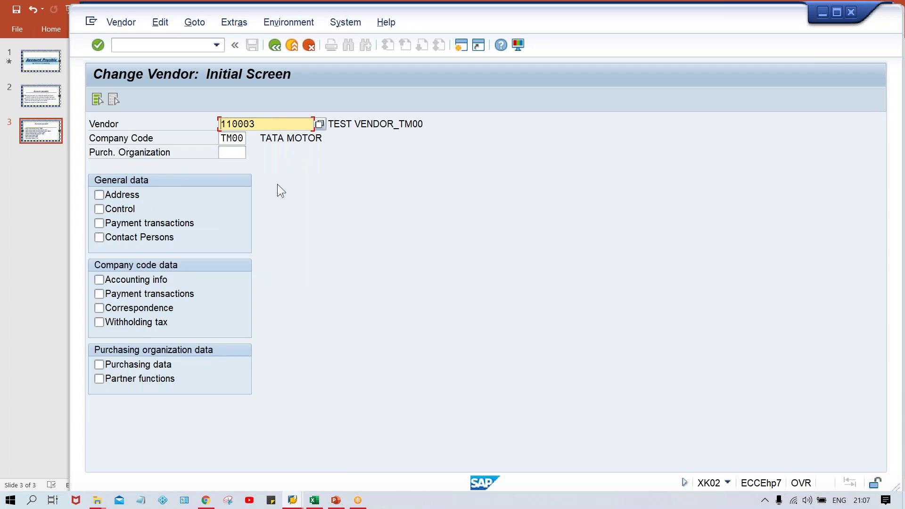
- Change vendor 110003's street to TEST STREET 123 in its address data and save
left_click(115, 195)
key("Return")
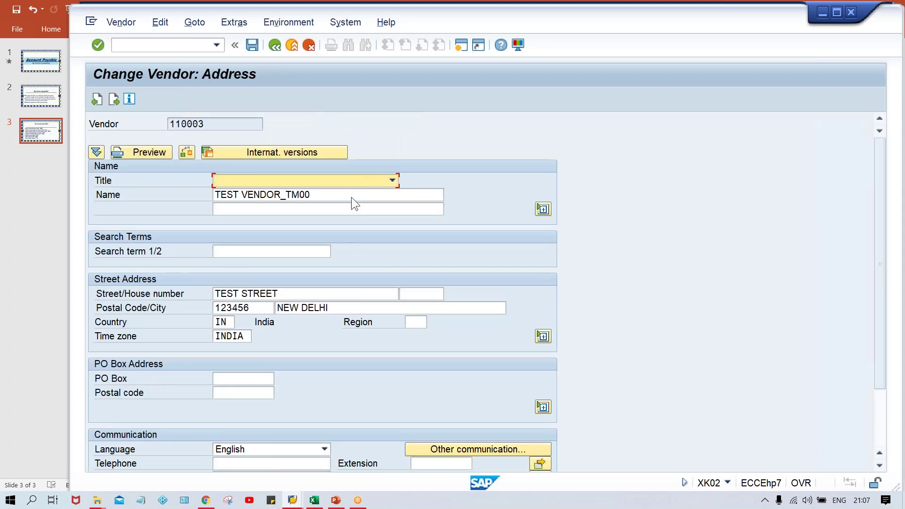
left_click(320, 296)
type("123")
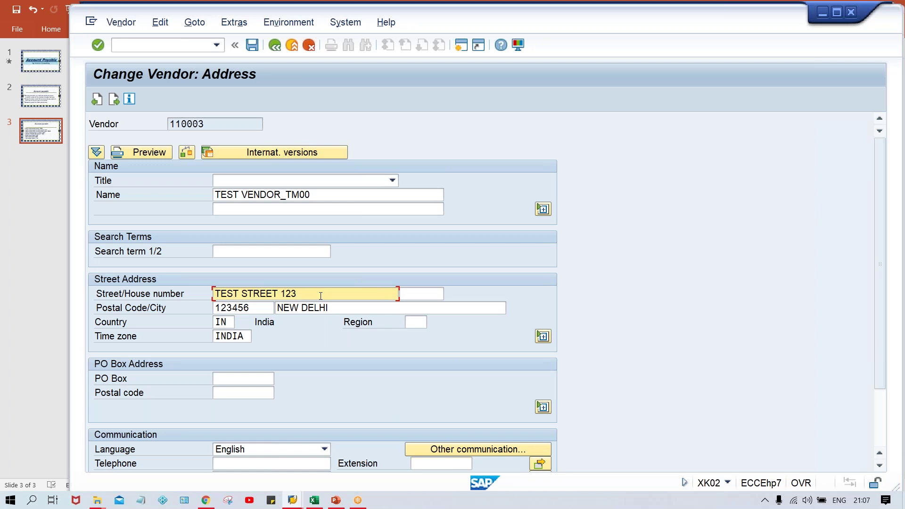
key("ctrl+s")
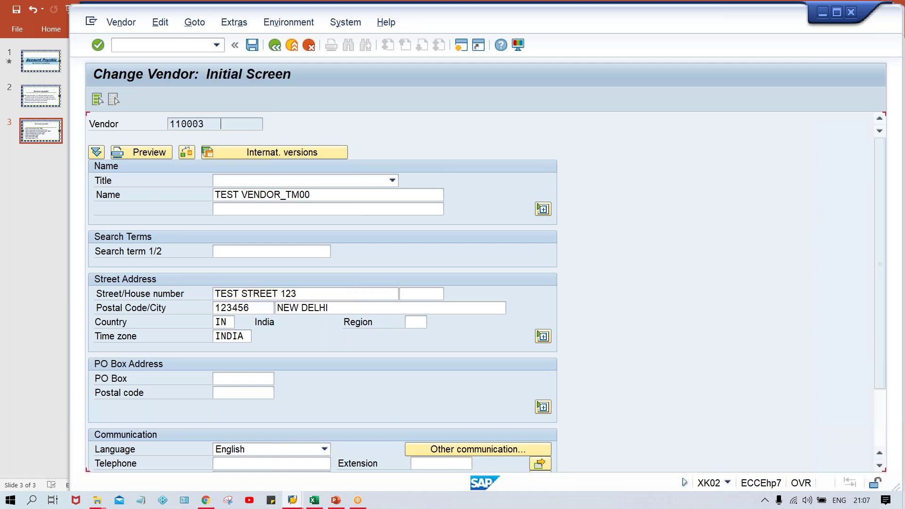
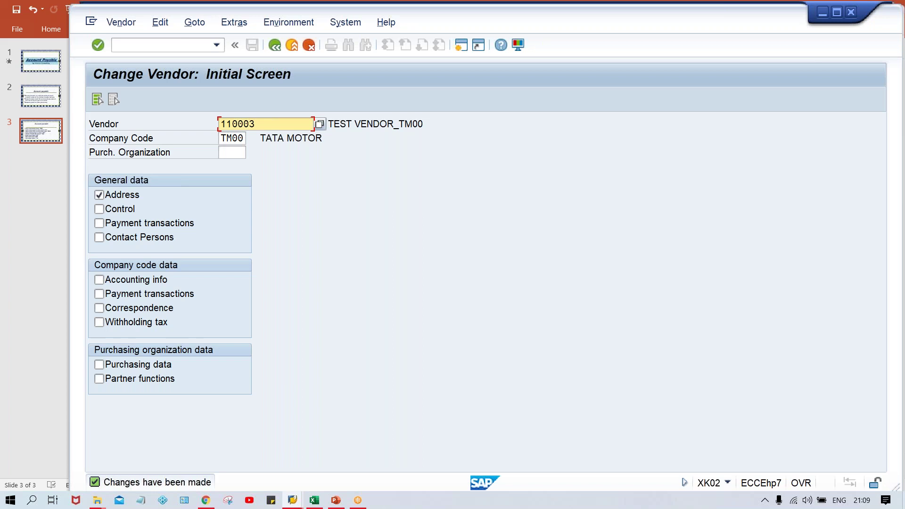
- Display vendor 110003's address data (TEST STREET 123, New Delhi) via the vendor transaction code
left_click(134, 44)
type("/NXK02")
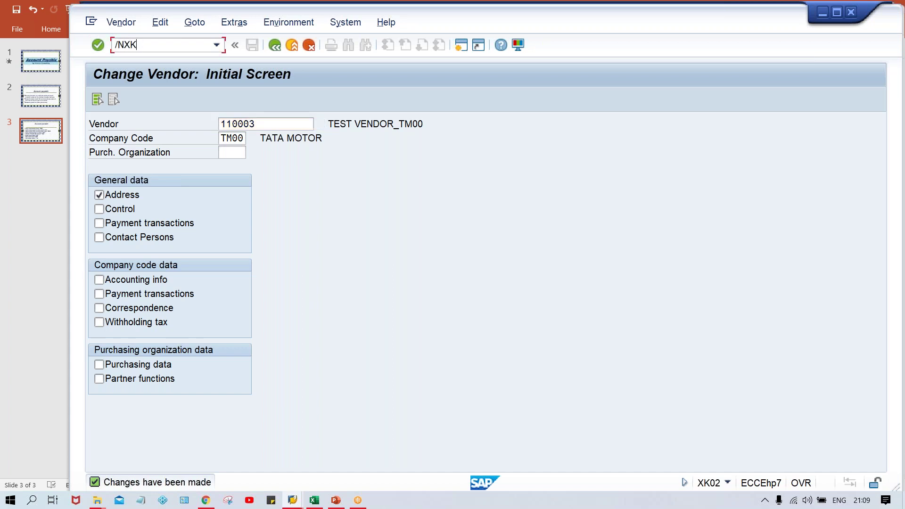
key("Return")
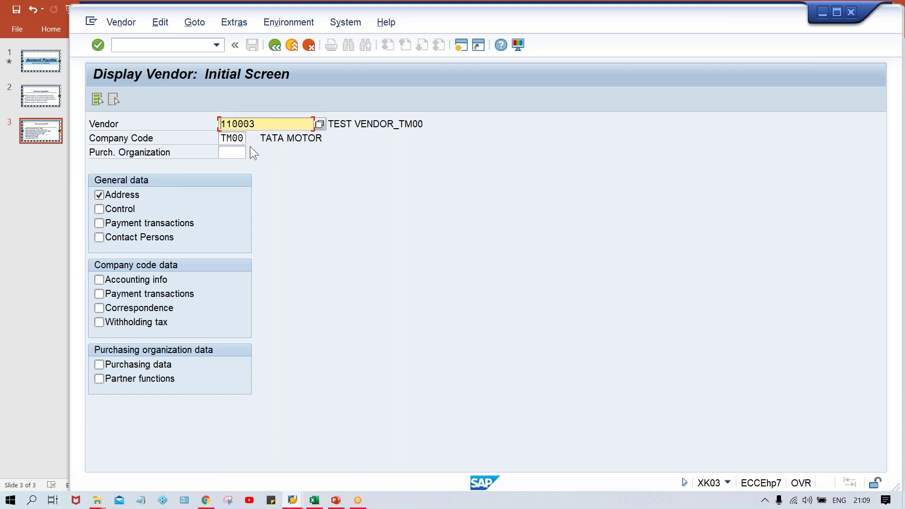
key("Return")
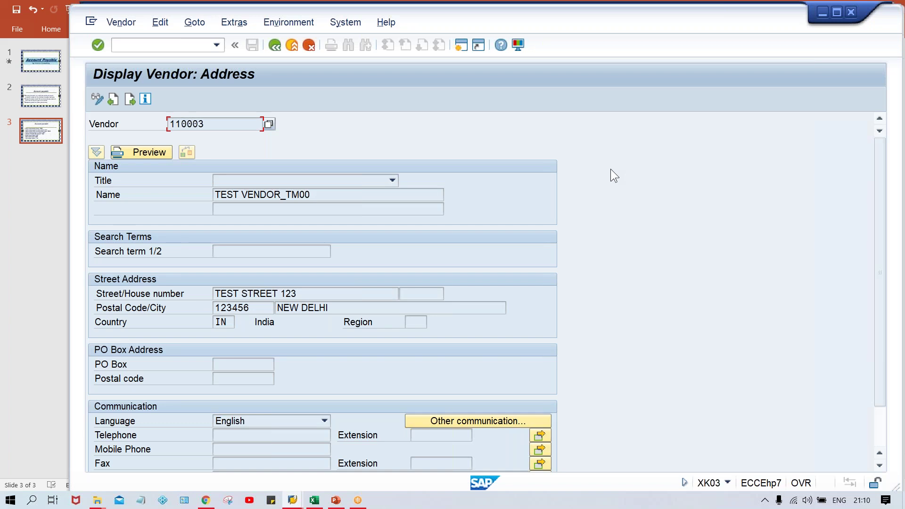
left_click(316, 501)
- Enter MDM TEAM in cell F14 and clear a stray character typed below it
left_click(334, 326)
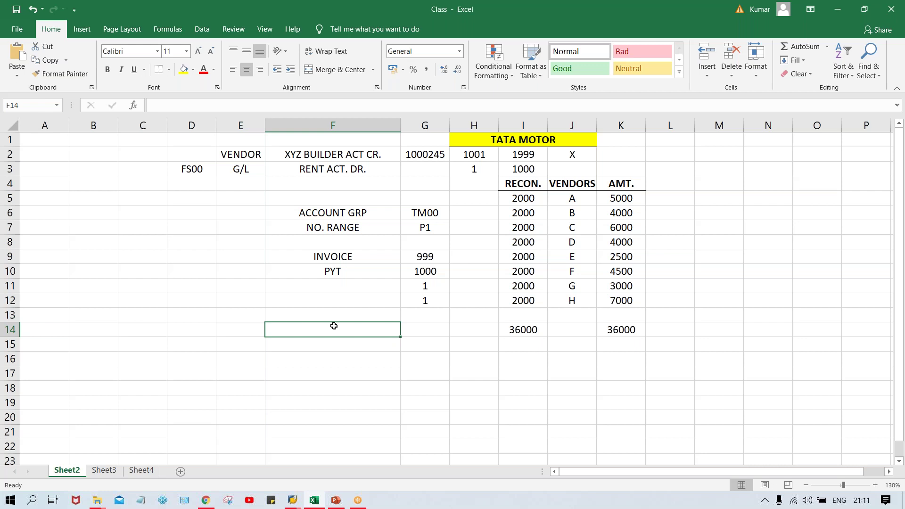
type("M")
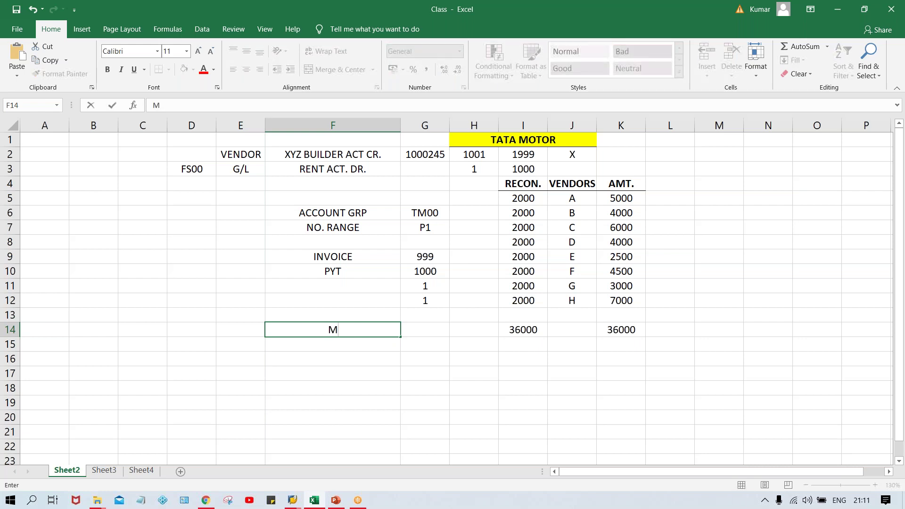
type("DM TEAM")
key("Return")
type("\\")
key("BackSpace")
key("Return")
key("Return")
left_click(348, 335)
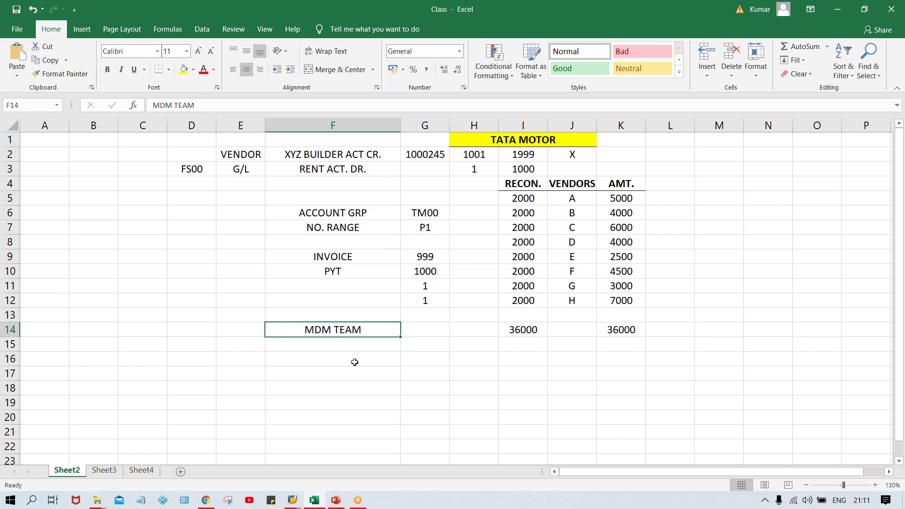
key("Down")
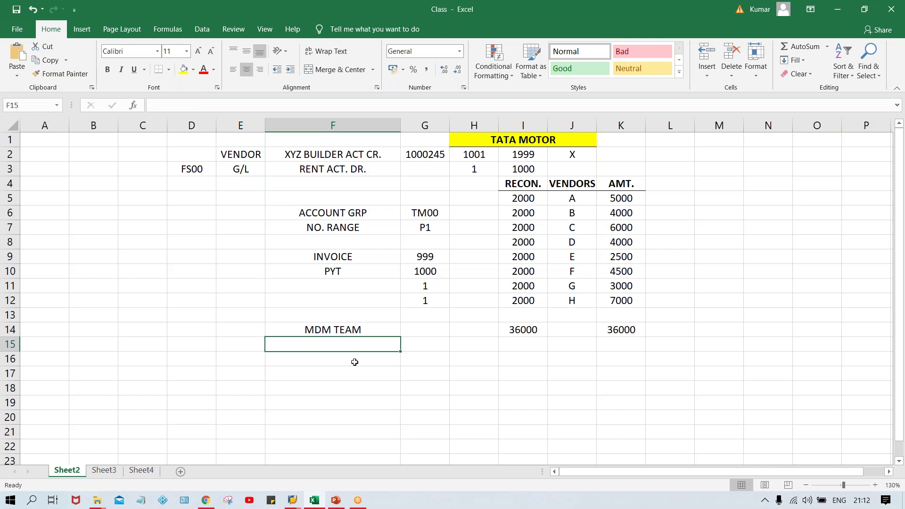
- Enter XK01, XK02 in cell F15 under MDM TEAM
type("XK01")
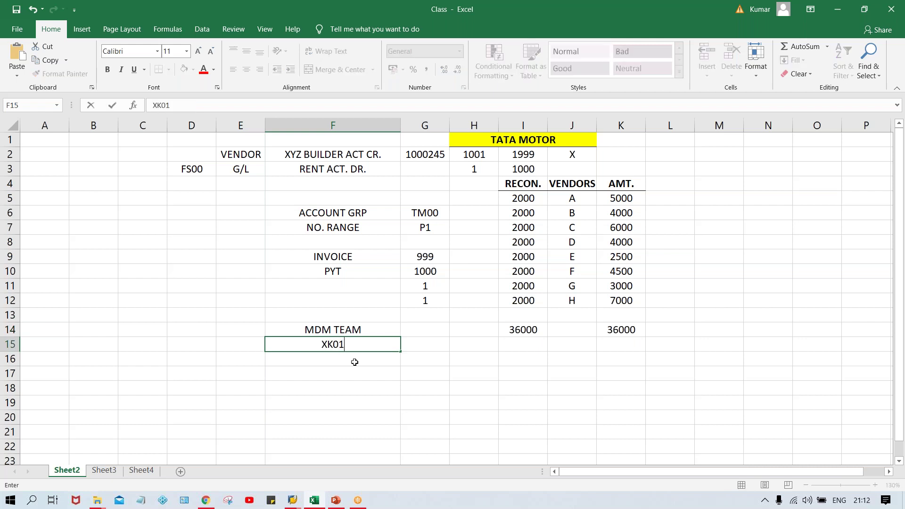
type(", XK02")
key("Return")
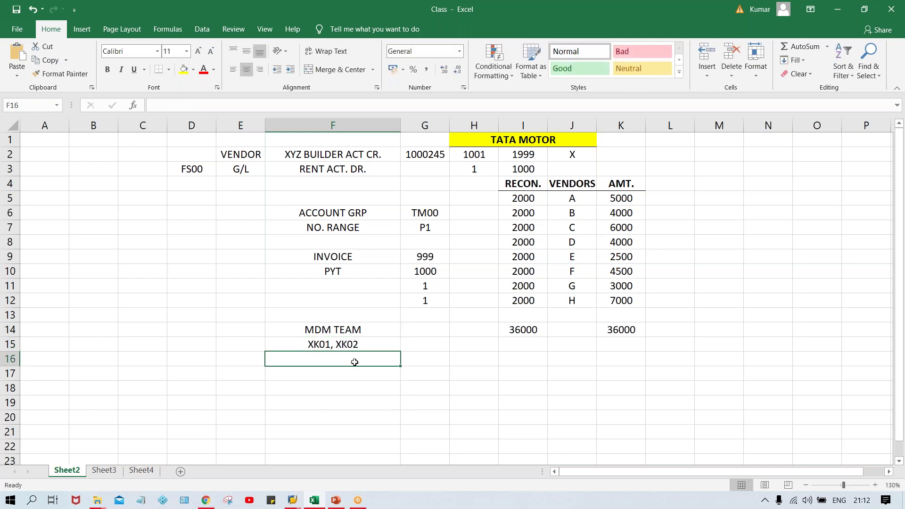
left_click(353, 344)
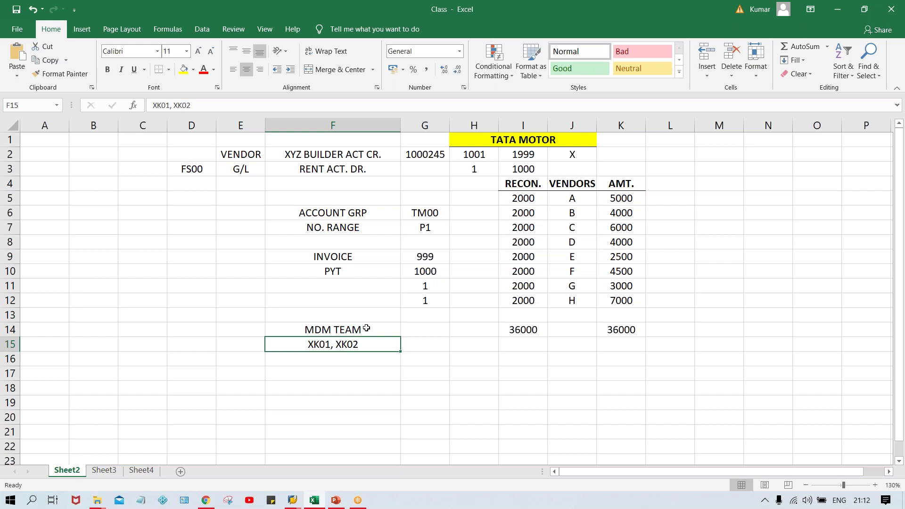
left_click(366, 328)
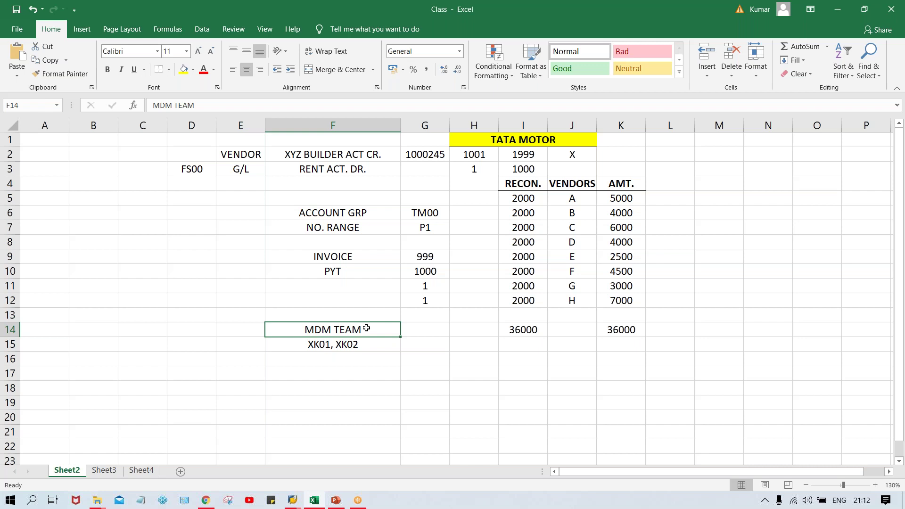
key("Down")
key("Down")
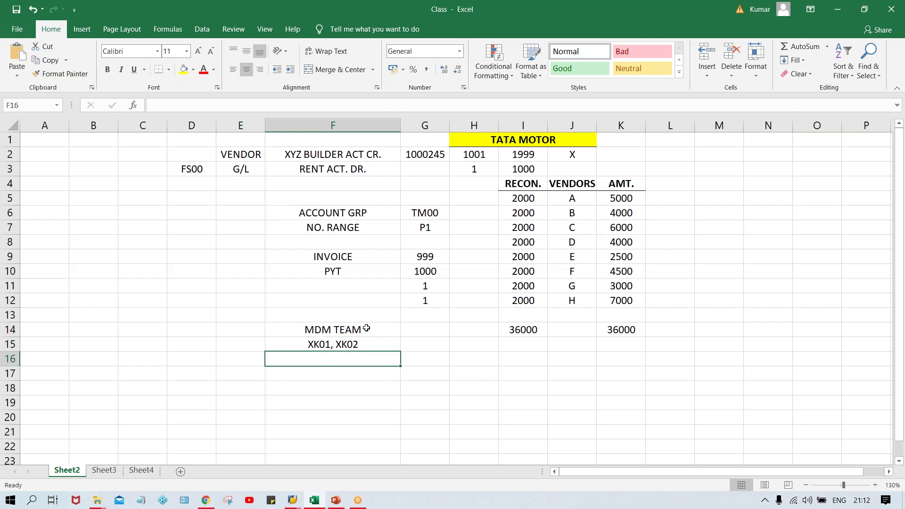
- Add IP TEAM, HD TEAM in F16 and XK03 in F17
type("I")
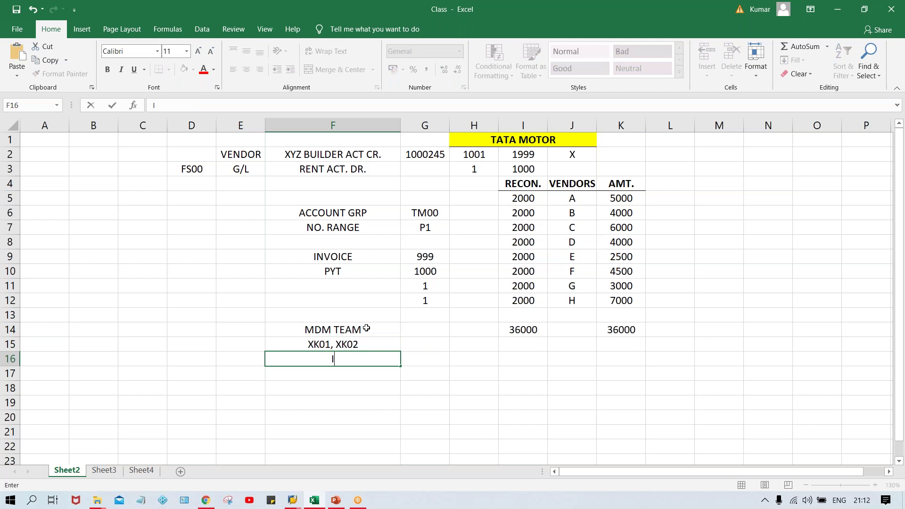
type("P TEAM, HD ")
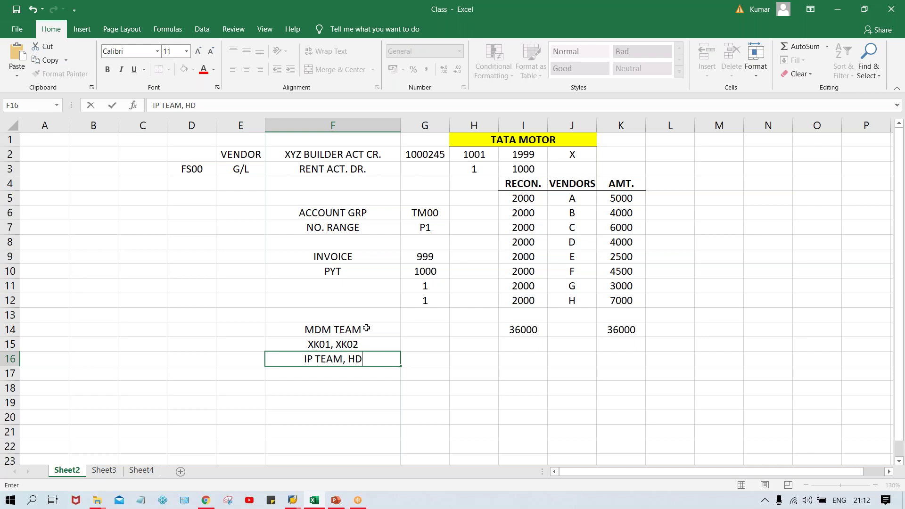
type("TEAM")
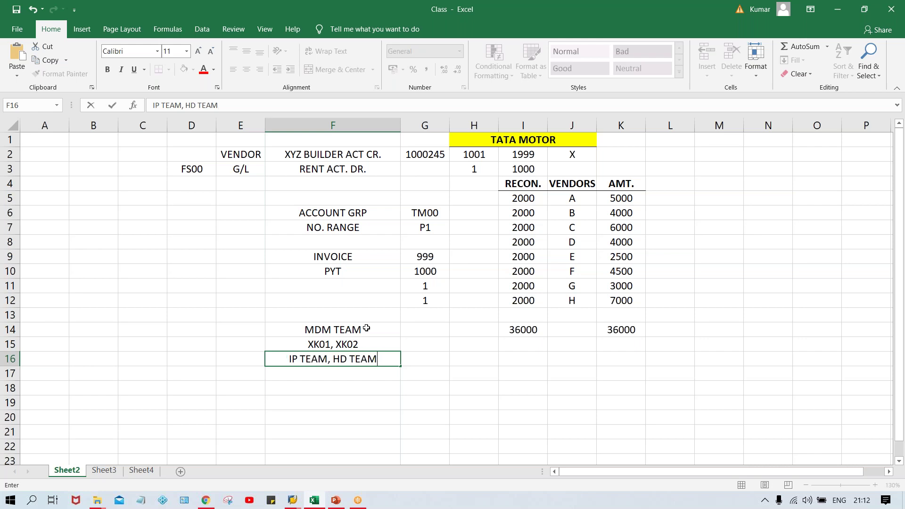
key("Return")
type("XK03")
key("Return")
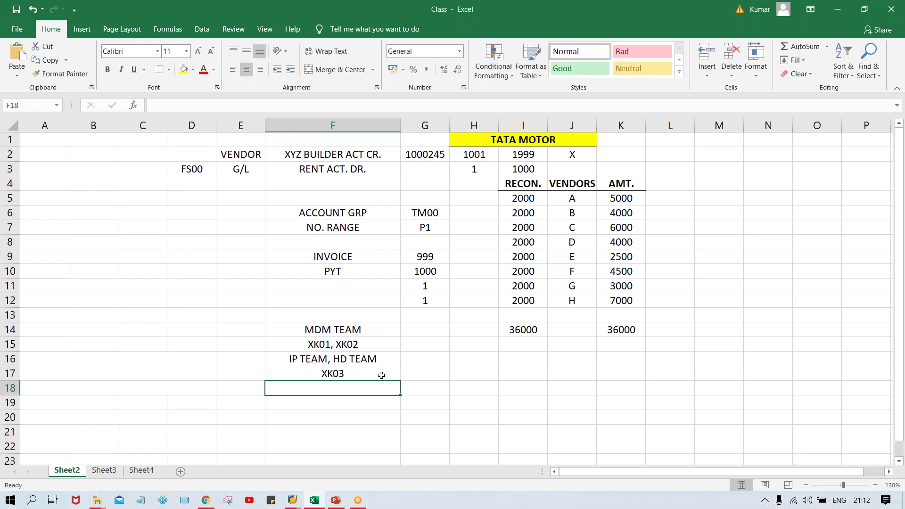
left_click(346, 373)
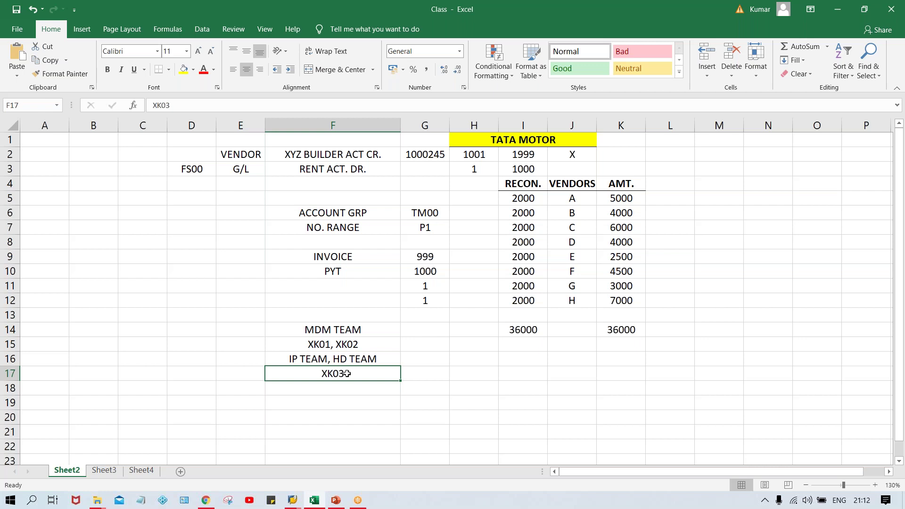
right_click(347, 373)
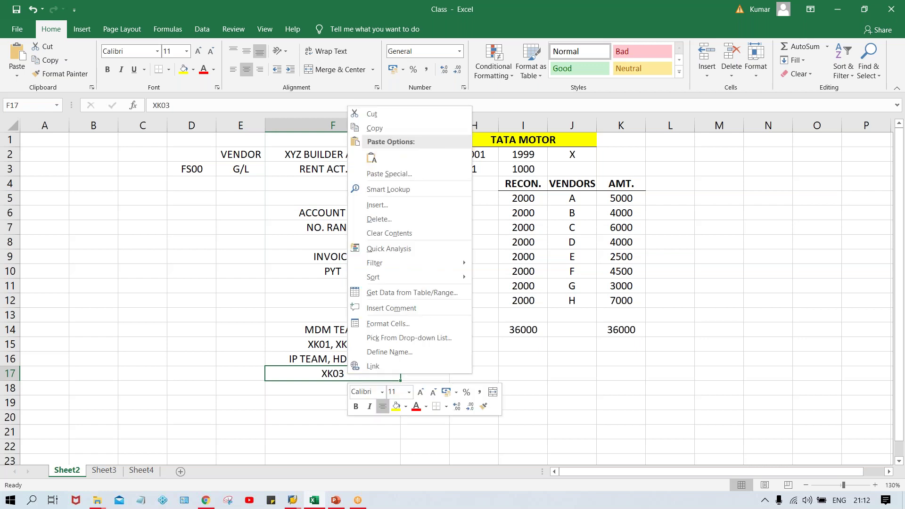
key("Escape")
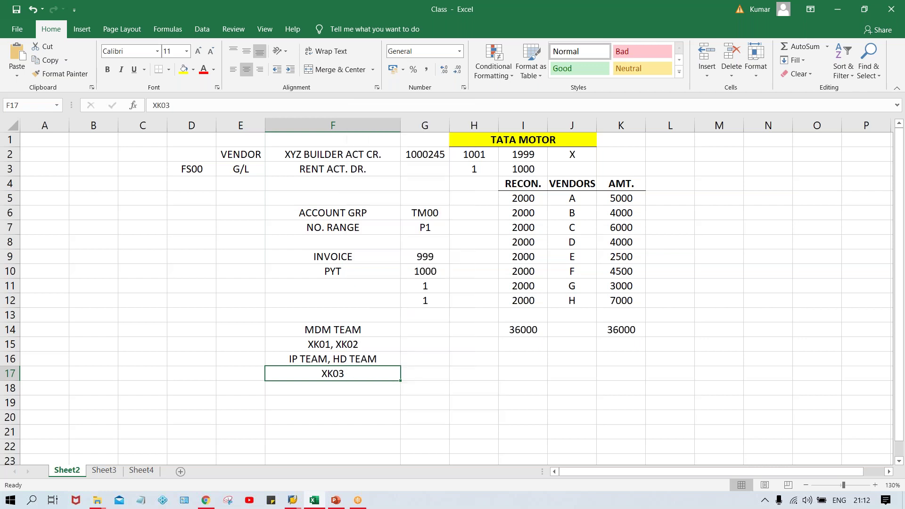
key("alt+Tab")
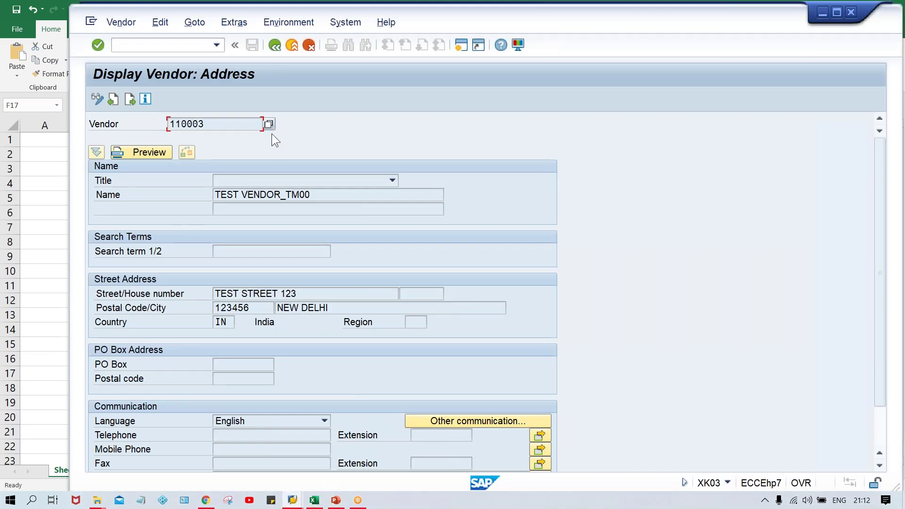
- View vendor 110003's company-code accounting info data instead of the address
left_click(275, 45)
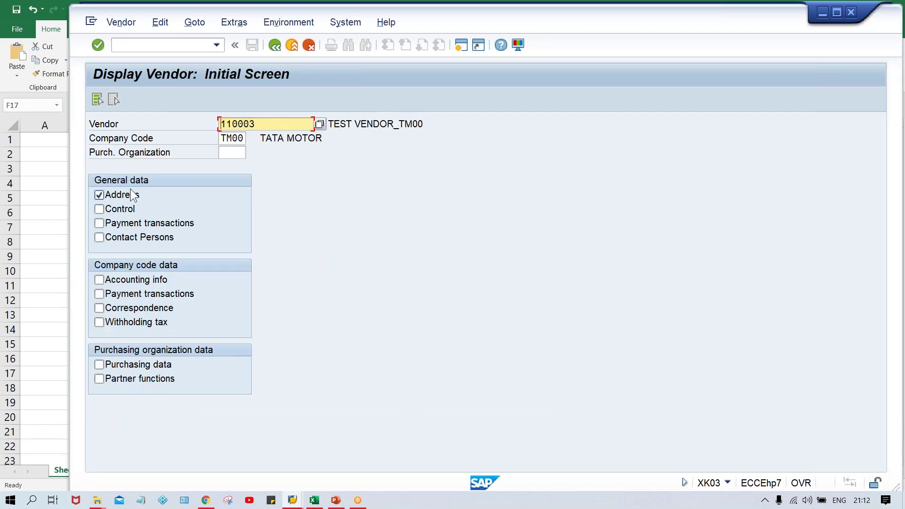
left_click(131, 194)
left_click(135, 279)
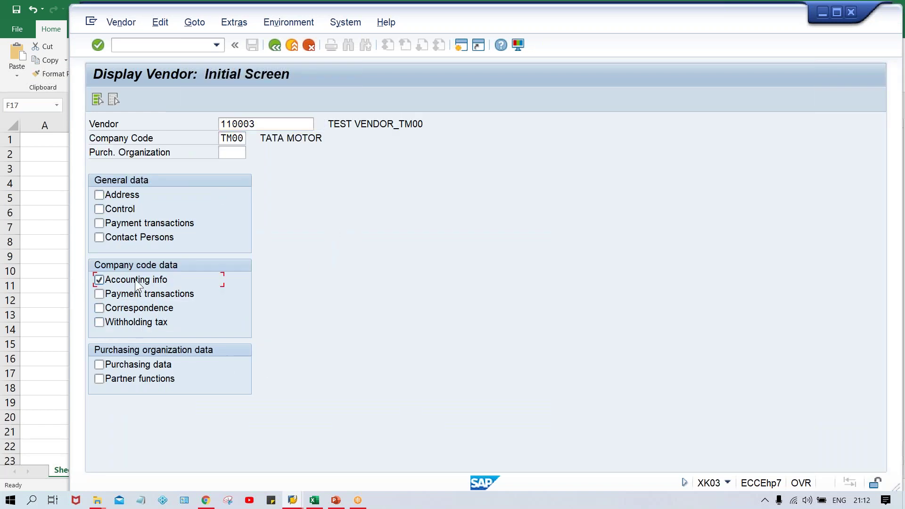
key("Return")
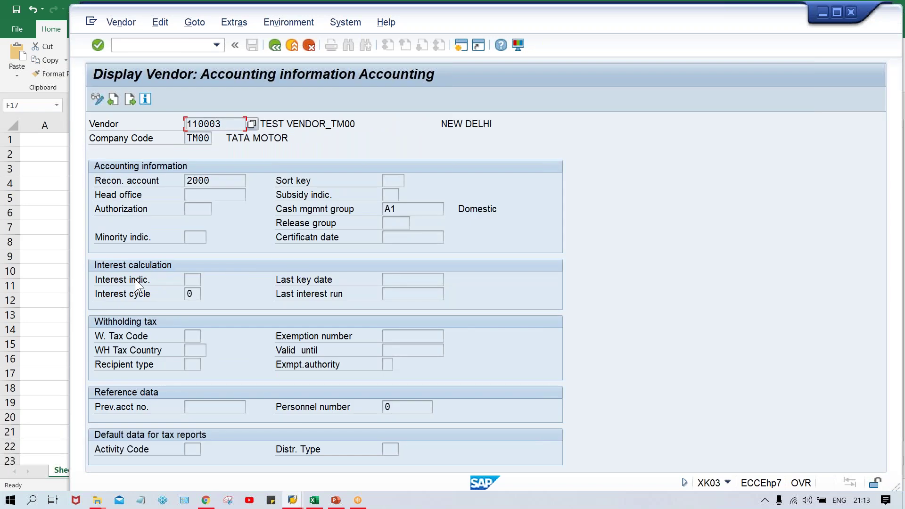
left_click(273, 48)
- Display the vendor's payment transactions data and inspect payment terms 0001
left_click(143, 293)
left_click(137, 280)
key("Return")
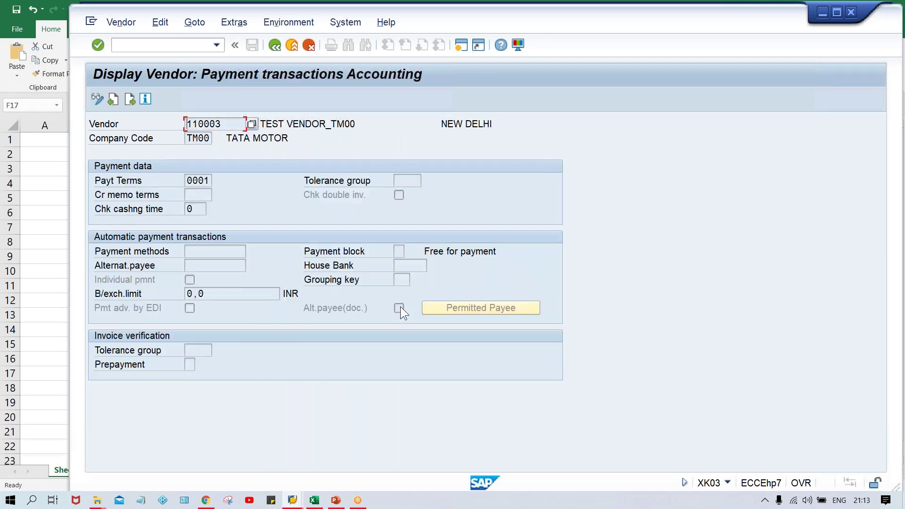
double_click(187, 181)
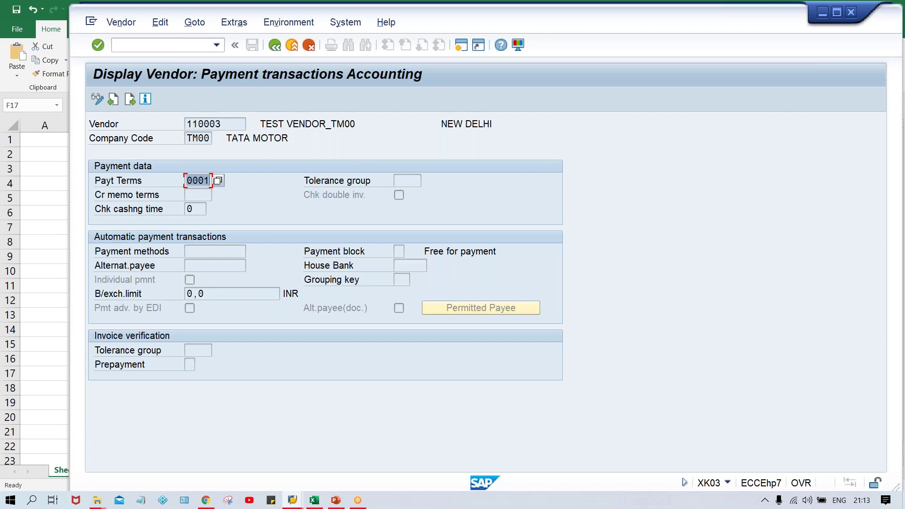
left_click(188, 183)
- Enter TM30 and 30 DYS in cells H16:I16
left_click(314, 500)
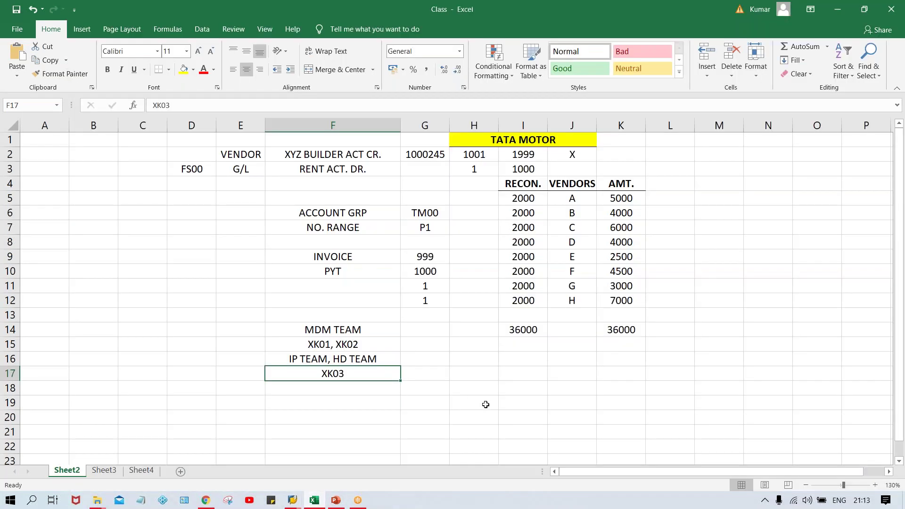
left_click(467, 362)
type("TM30")
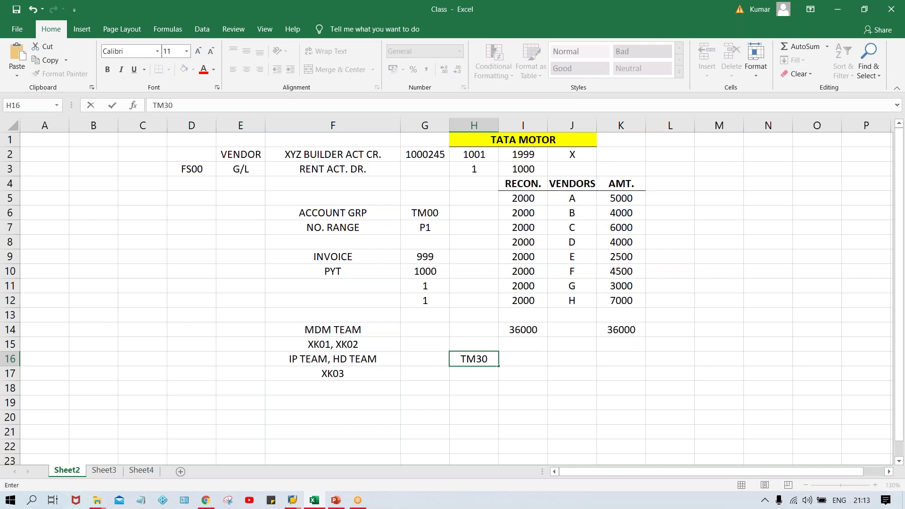
key("Tab")
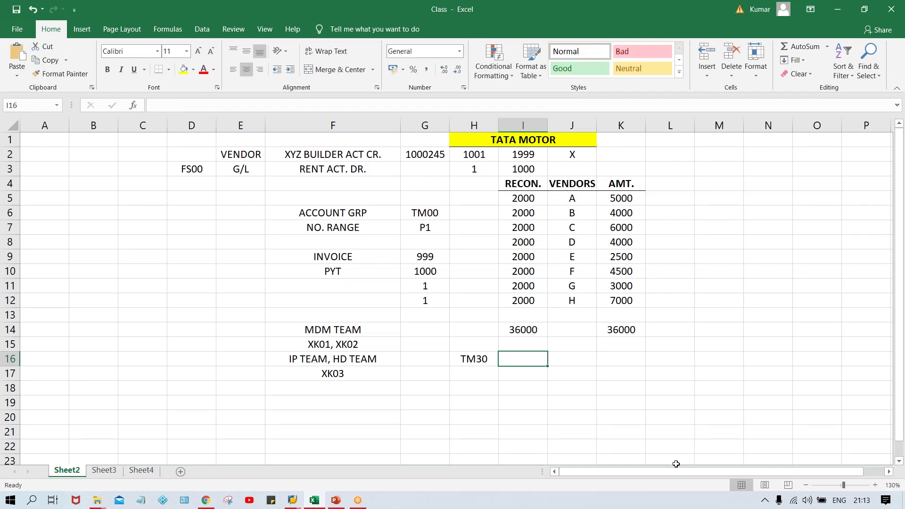
type("30 D")
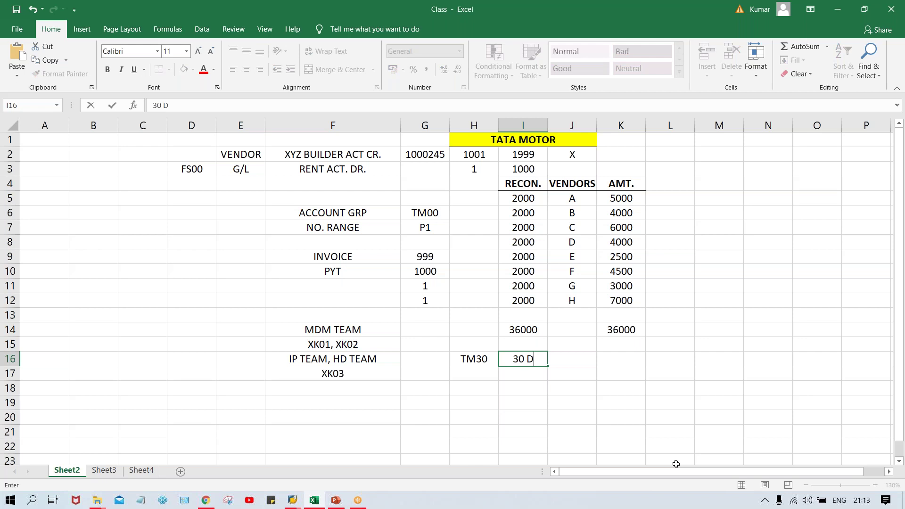
type("YS")
key("Return")
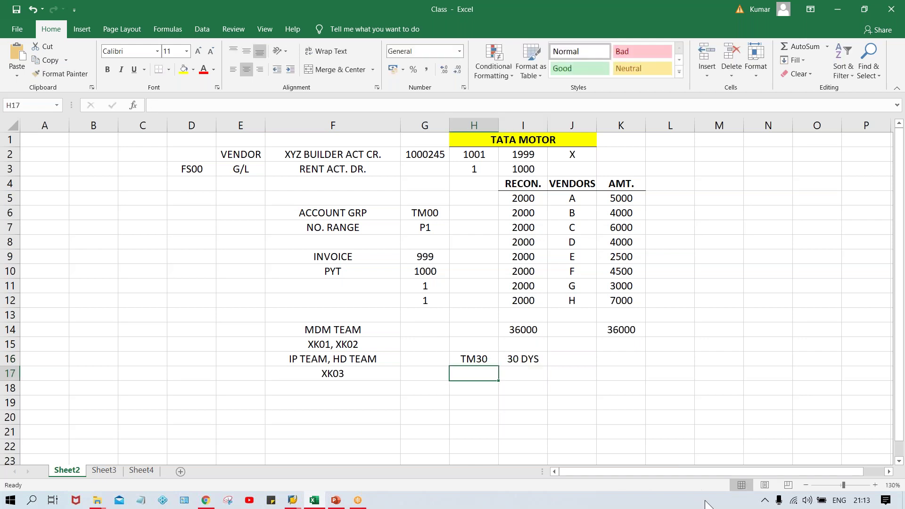
left_click_drag(475, 361, 528, 361)
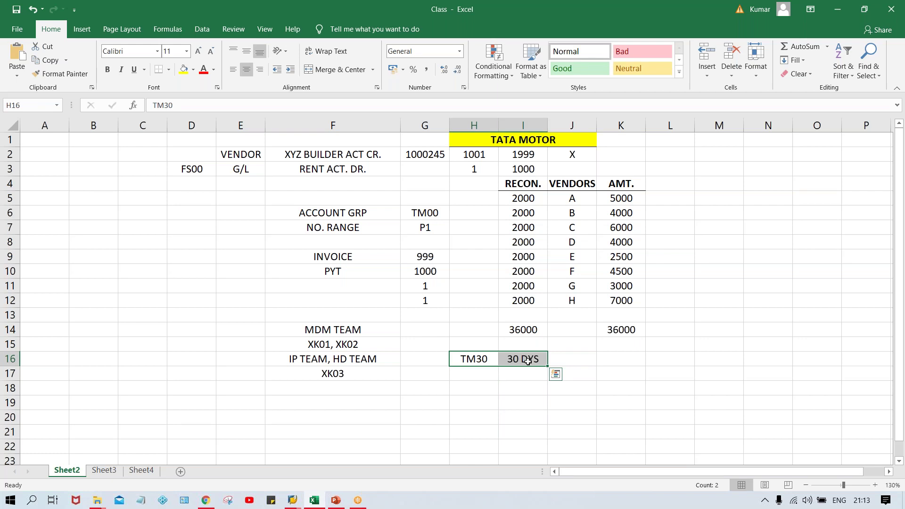
- Enter TM60 and 60 DYS in cells H17:I17
left_click(468, 373)
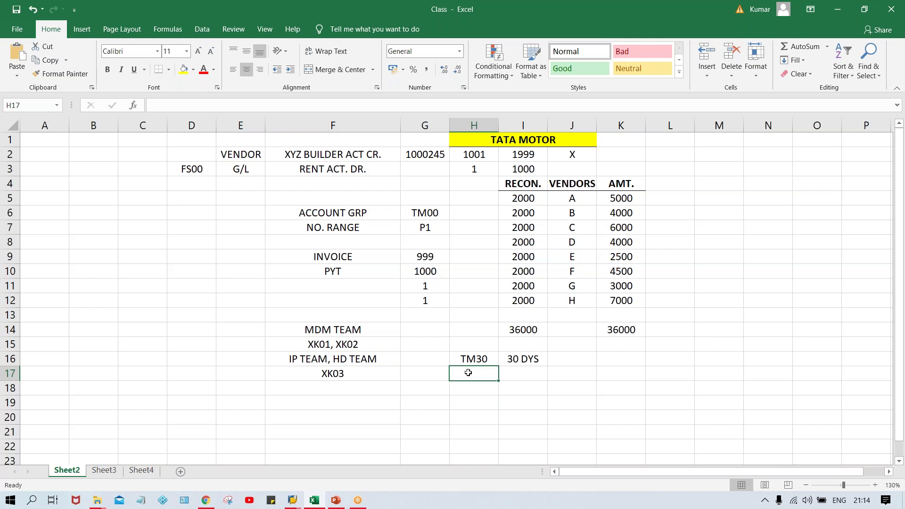
type("TM60")
key("Tab")
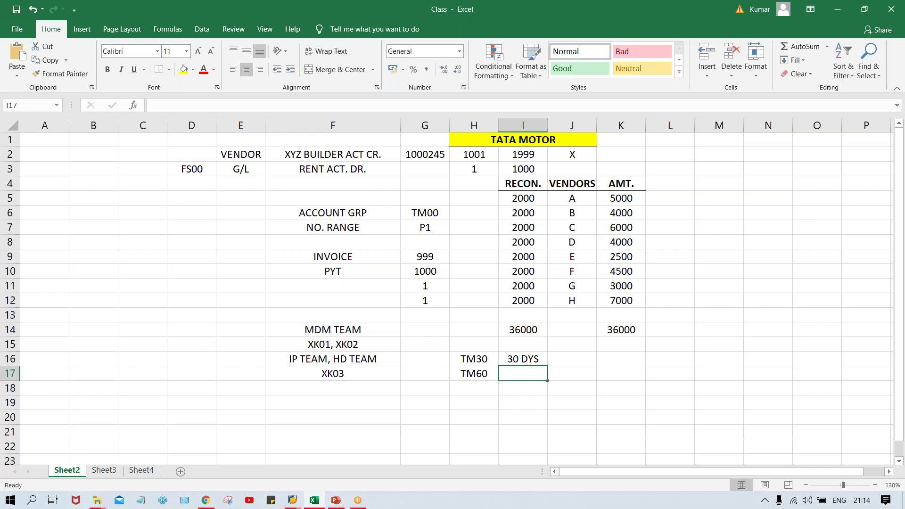
type("60 DYS")
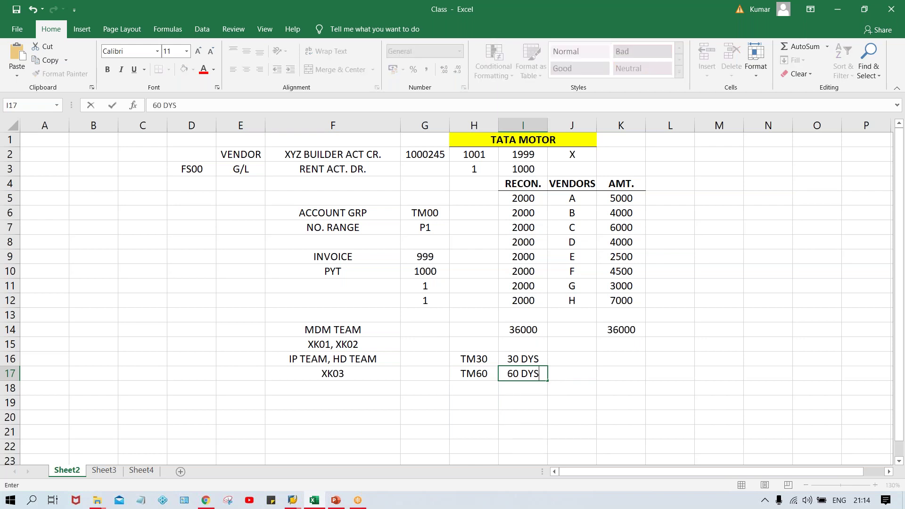
key("Return")
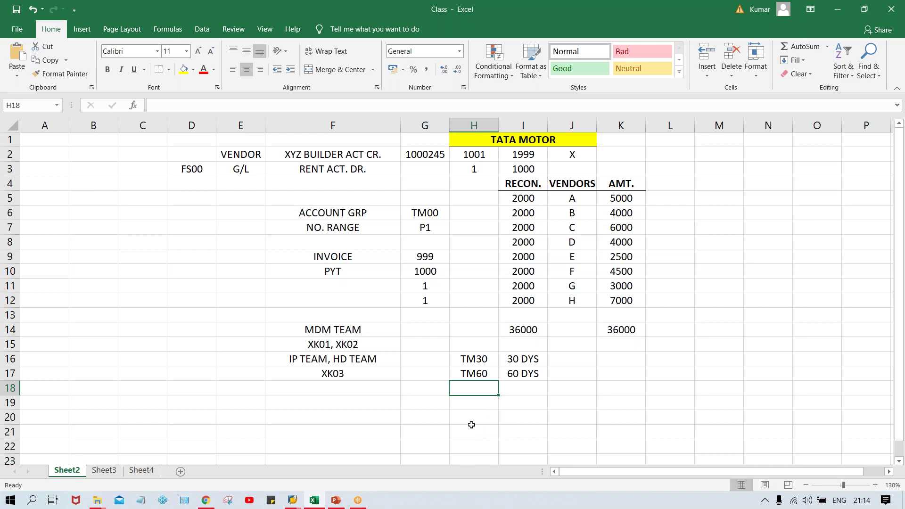
- Review the TM30/TM60 terms and the team entries in column F
left_click(486, 359)
left_click(478, 376)
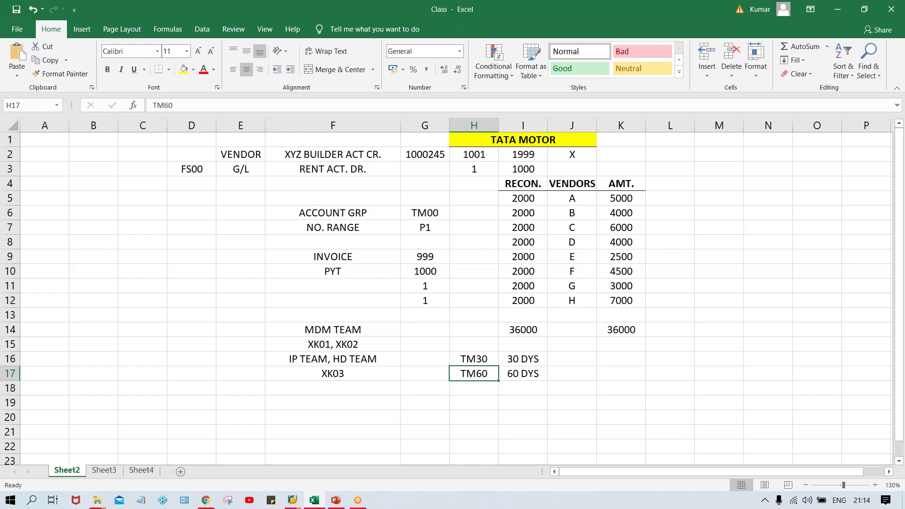
left_click(482, 360)
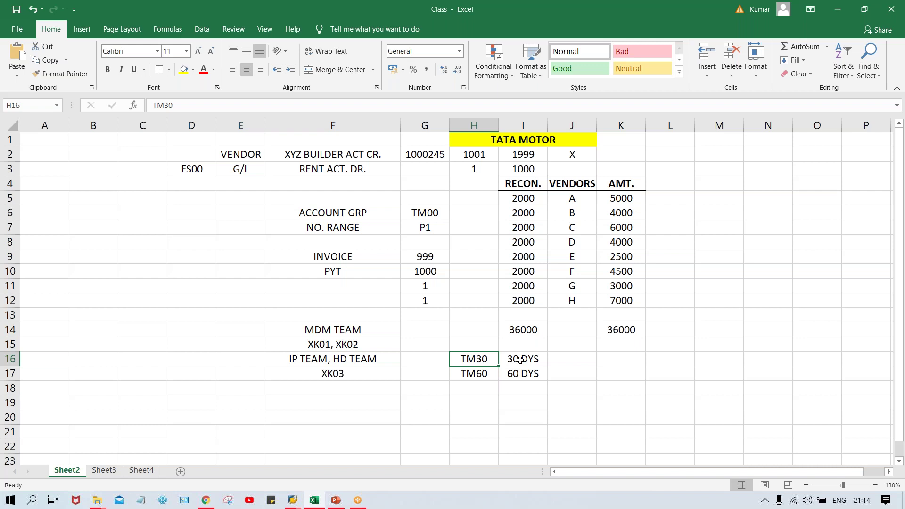
left_click(304, 362)
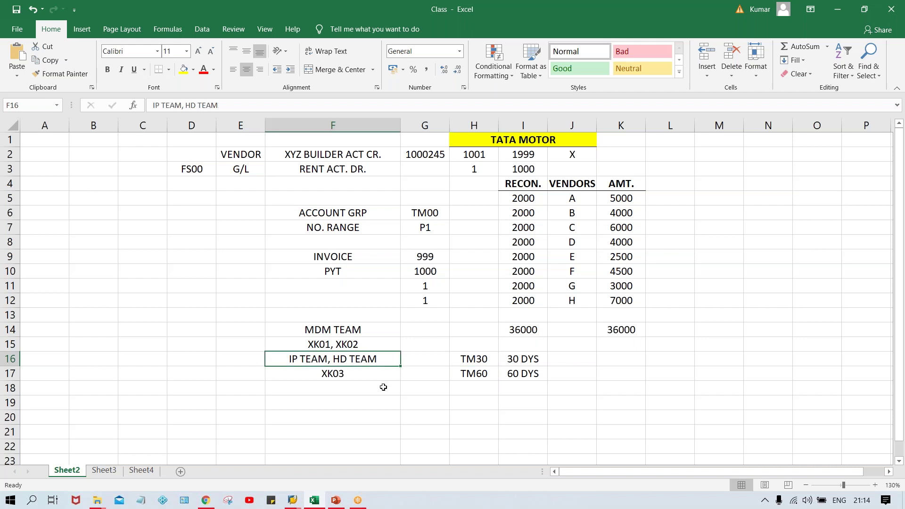
left_click(353, 376)
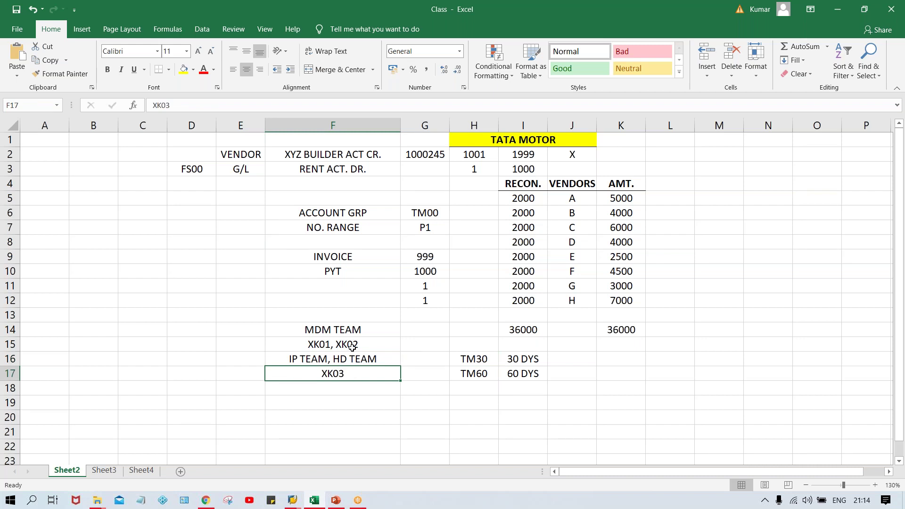
left_click(369, 343)
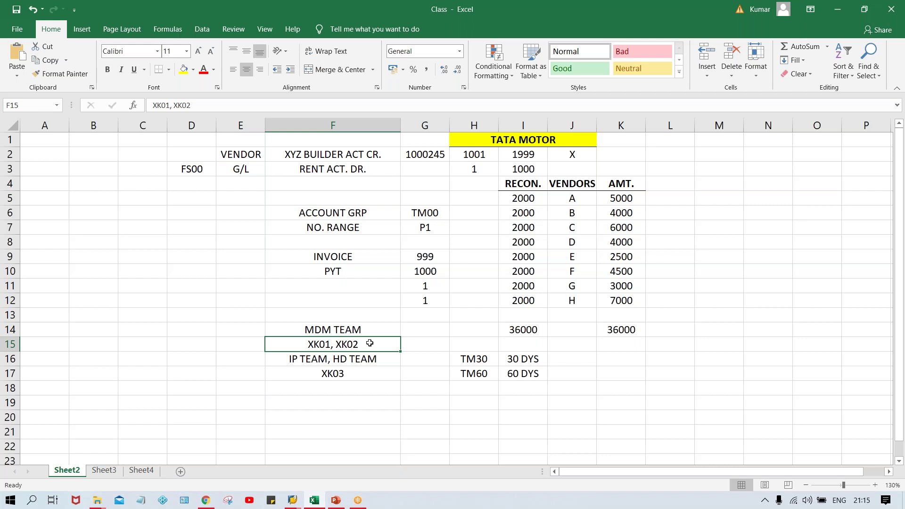
- Correct cell F17 from XK03 to XK02
left_click(348, 375)
key("F2")
key("BackSpace")
type("2")
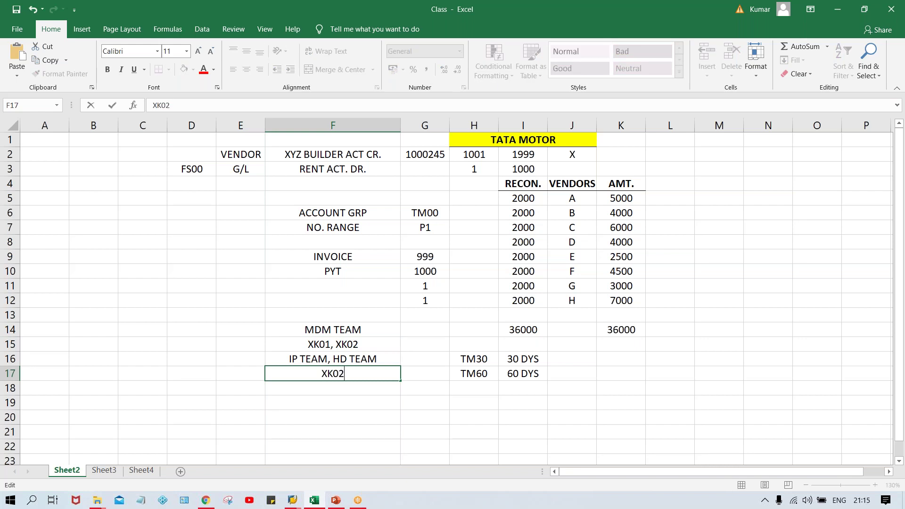
key("Return")
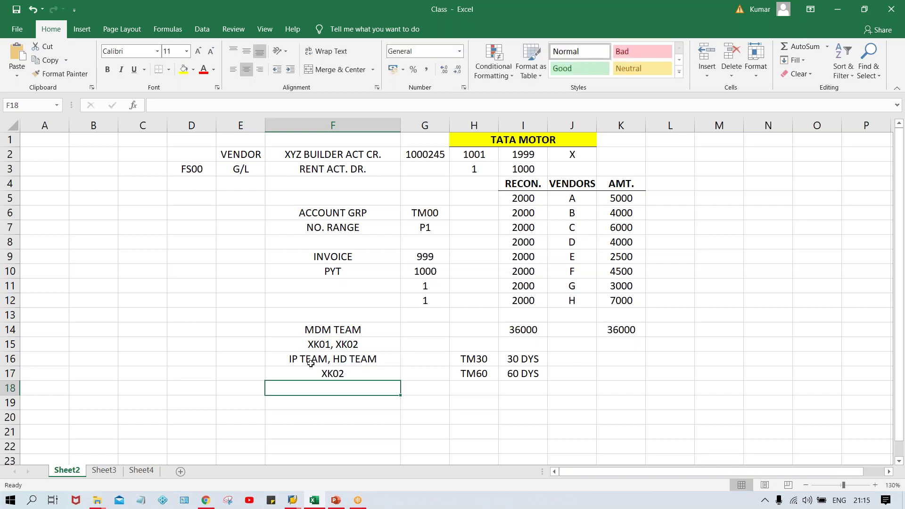
left_click(311, 364)
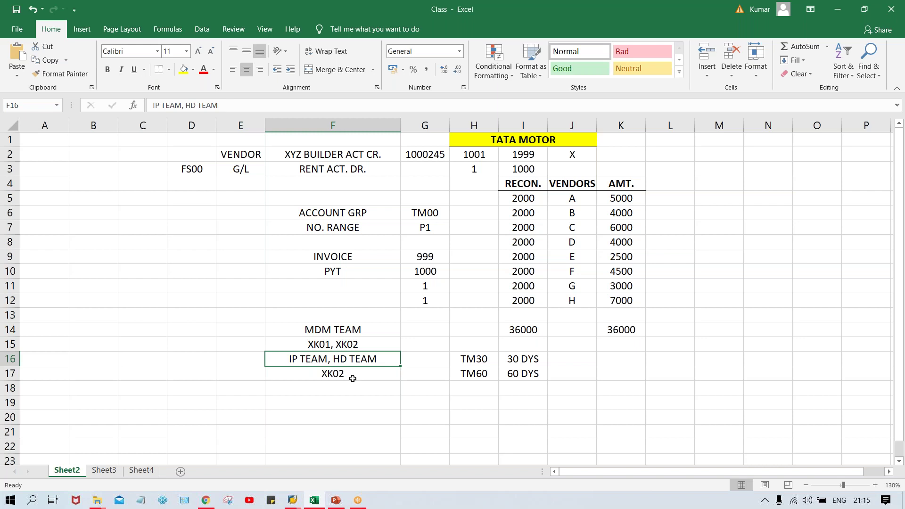
key("alt+Tab")
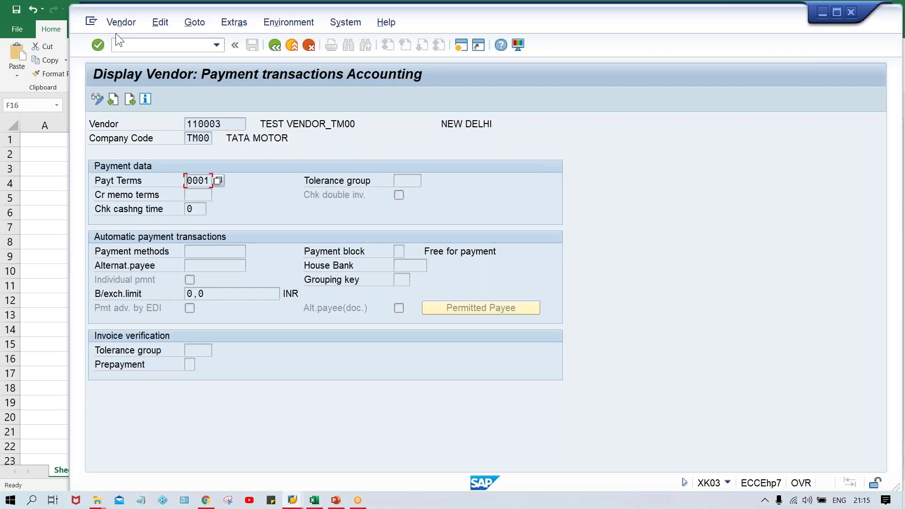
- Switch vendor 110003 to change mode and replace payment terms 0001 with TM60
left_click(115, 23)
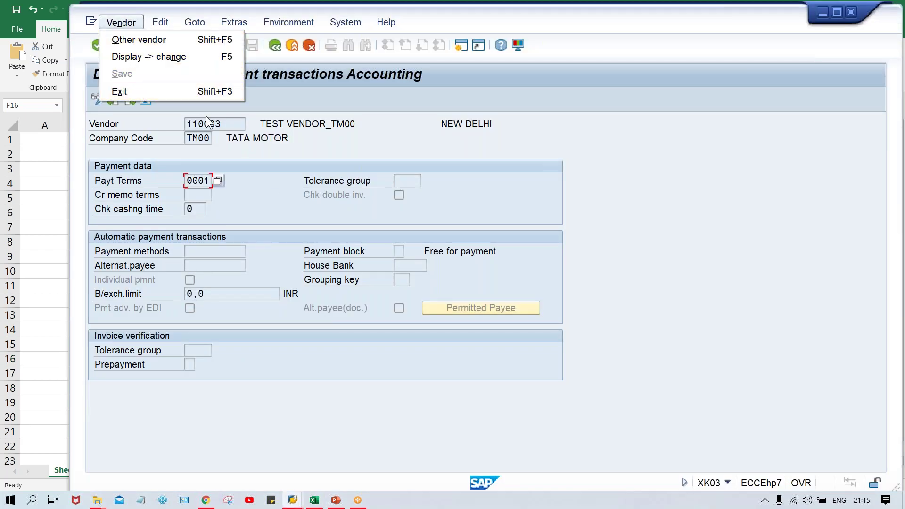
left_click(118, 116)
left_click(96, 99)
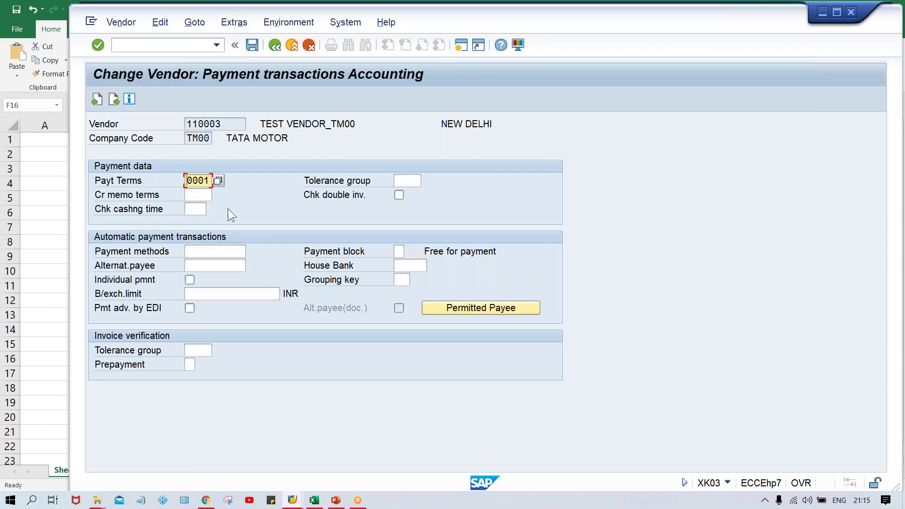
key("Delete")
key("Delete")
key("Delete")
key("Delete")
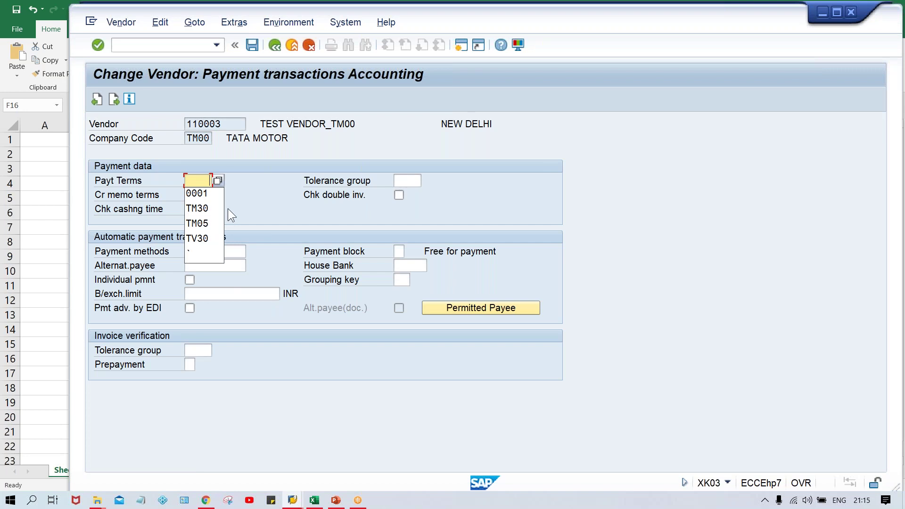
key("Down")
key("Down")
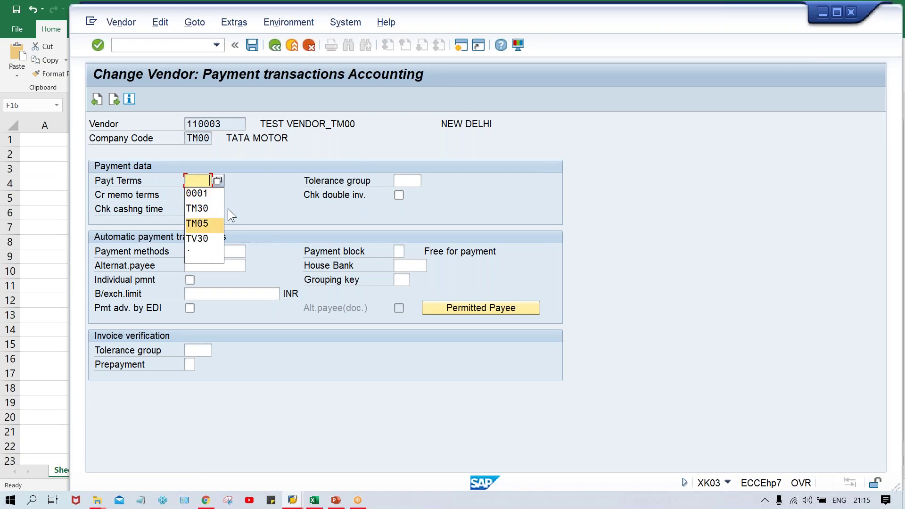
key("Up")
key("Up")
key("Up")
type("TN")
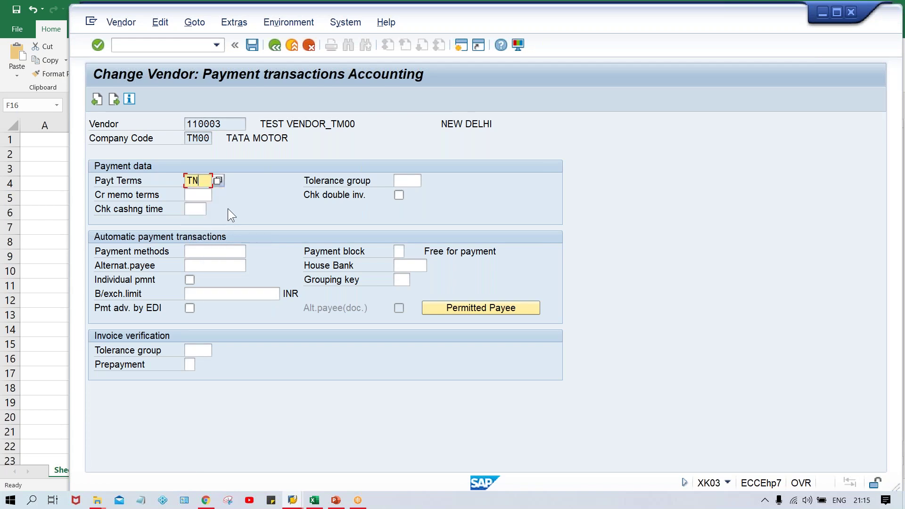
key("BackSpace")
type("M60")
key("alt+Tab")
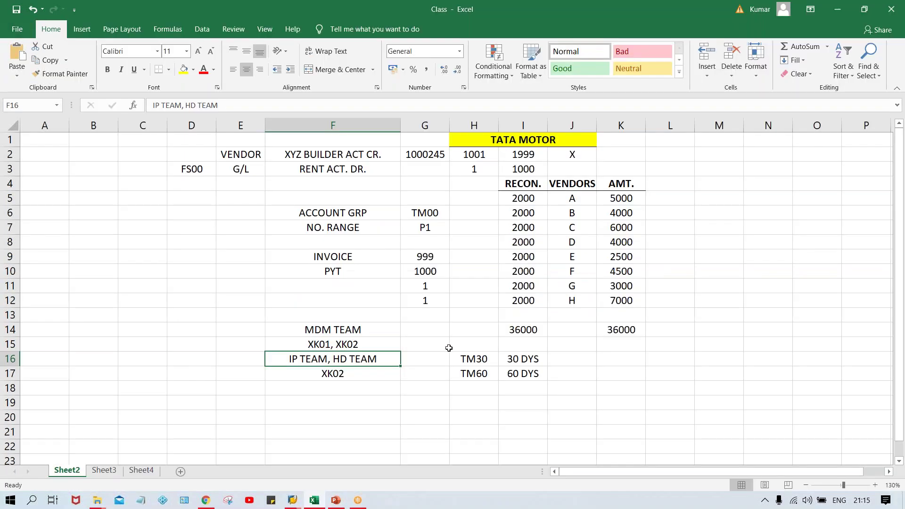
- Review the TM30 = 30 DYS and TM60 = 60 DYS notes in H16:I17
left_click(473, 358)
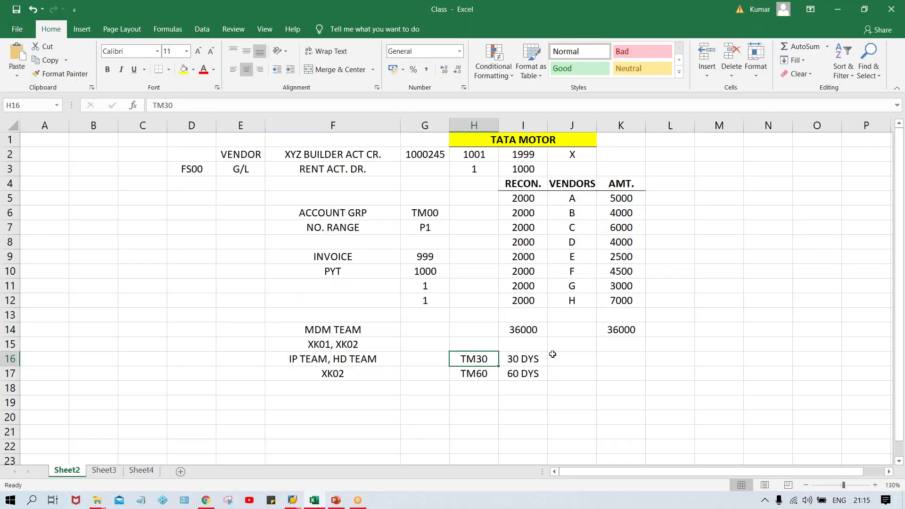
left_click(517, 357)
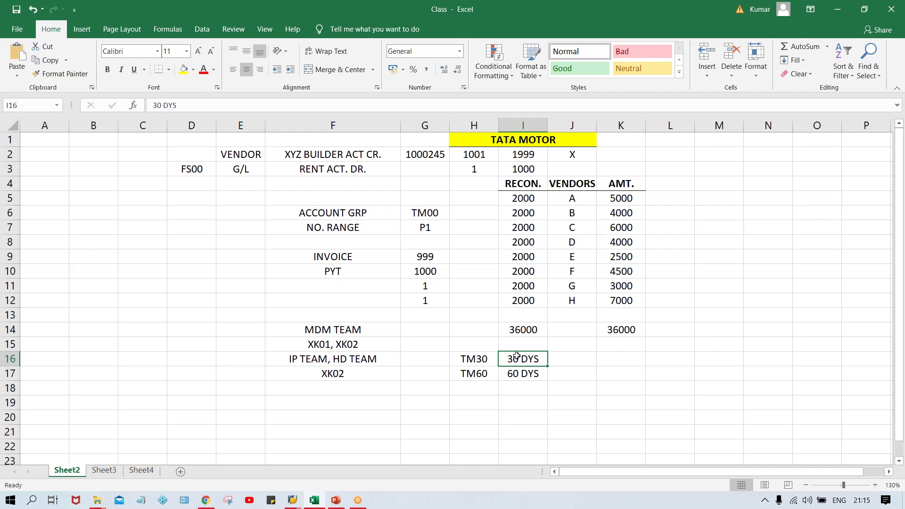
left_click(518, 373)
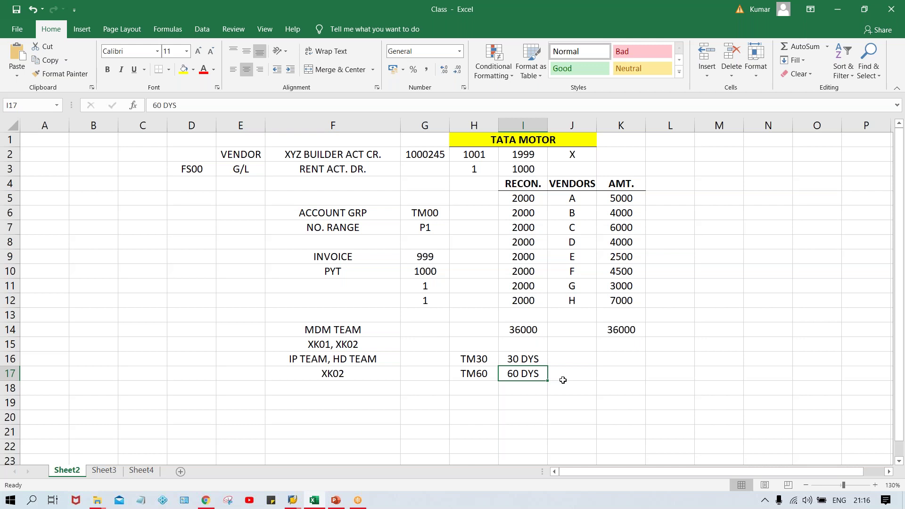
key("Up")
key("Left")
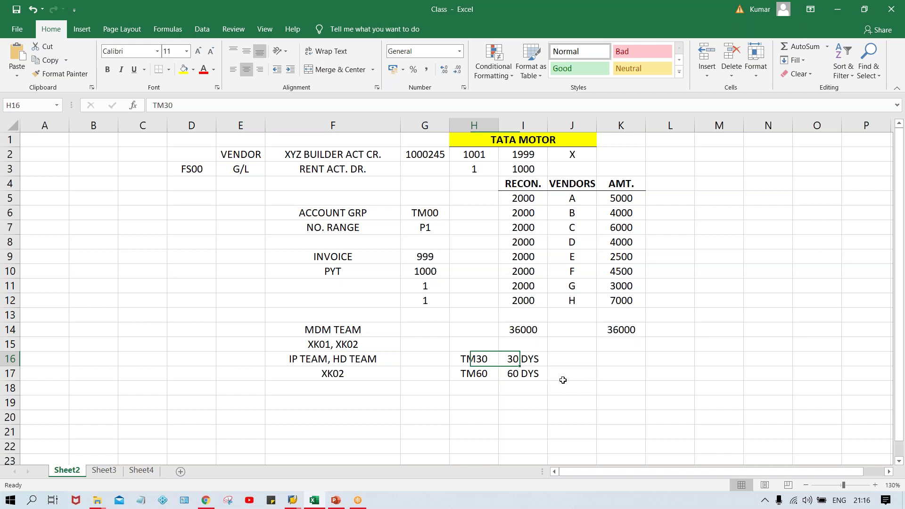
key("Down")
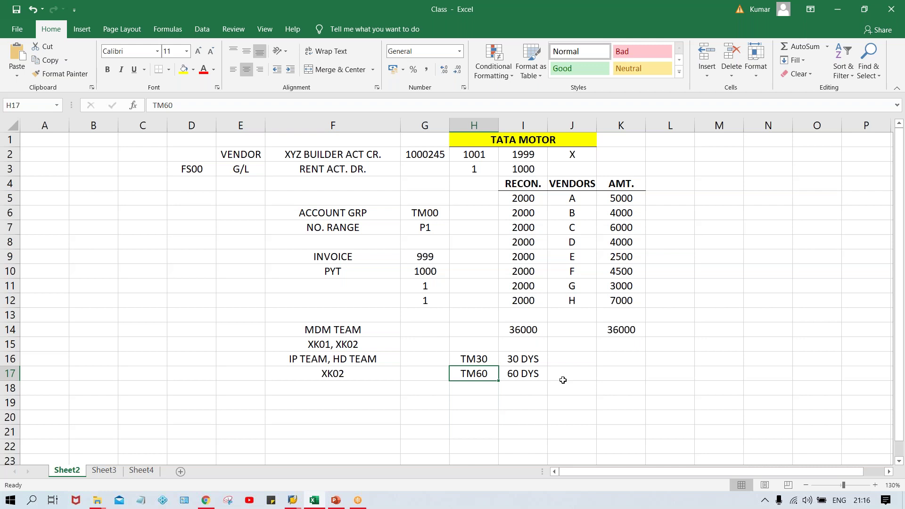
key("alt+Tab")
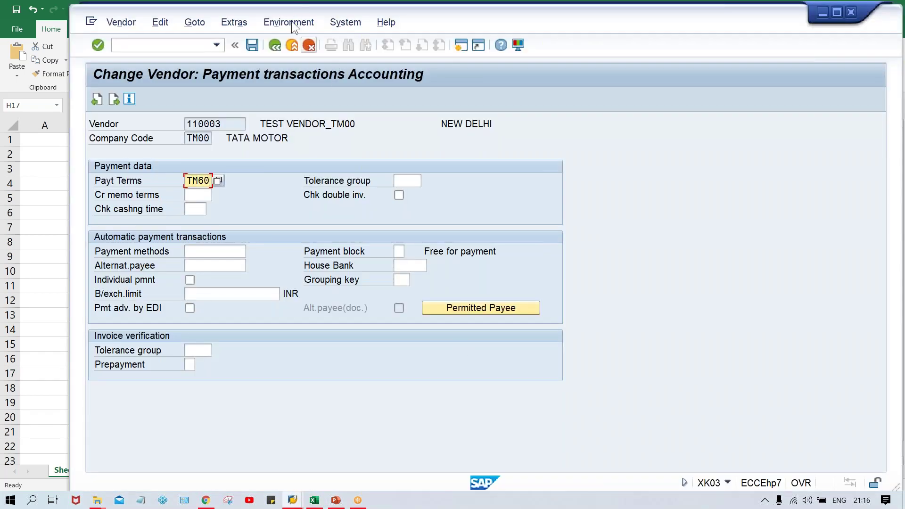
- Replace the invalid payment terms TM60 with 0002 and open the all-fields change log
left_click(290, 22)
mouse_move(325, 64)
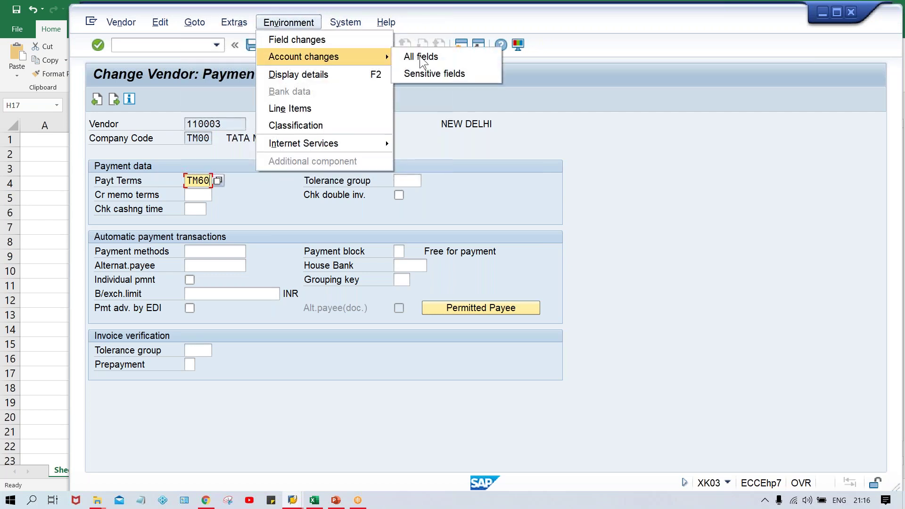
left_click(451, 58)
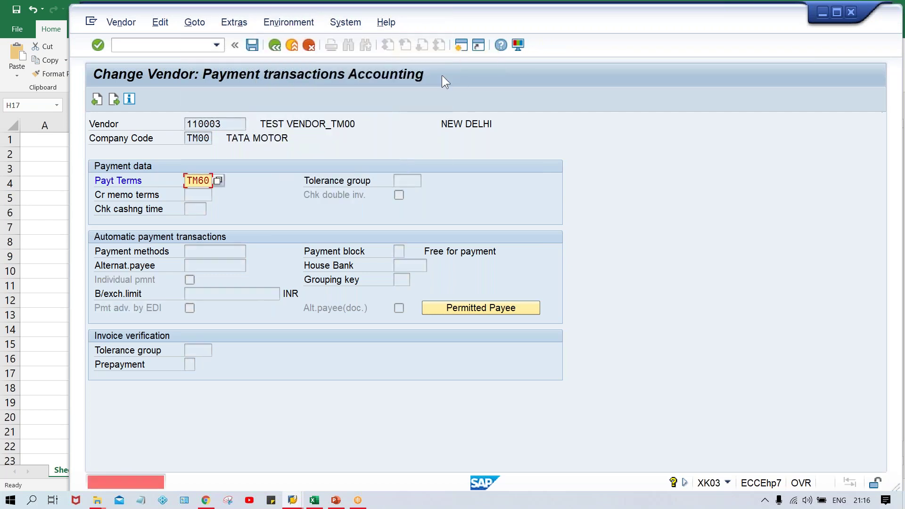
key("BackSpace")
key("BackSpace")
key("BackSpace")
key("BackSpace")
key("Down")
key("Down")
type("000")
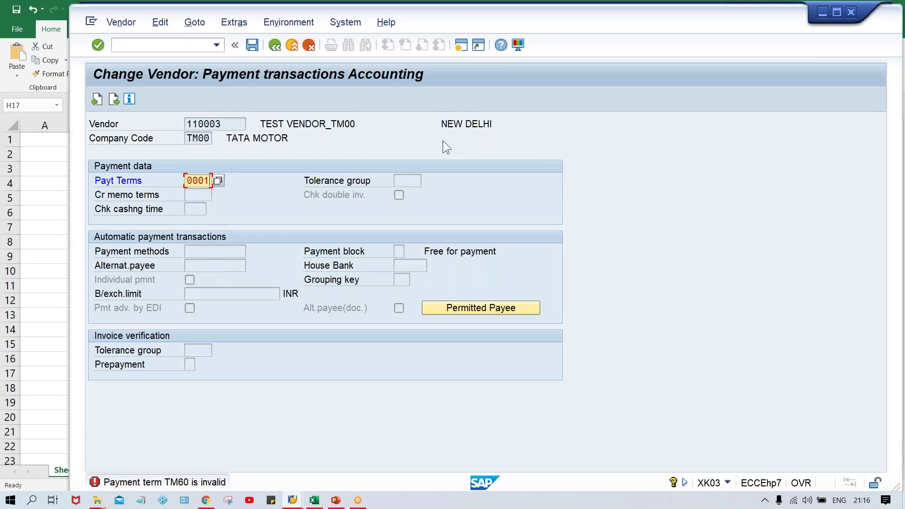
type("2")
key("Return")
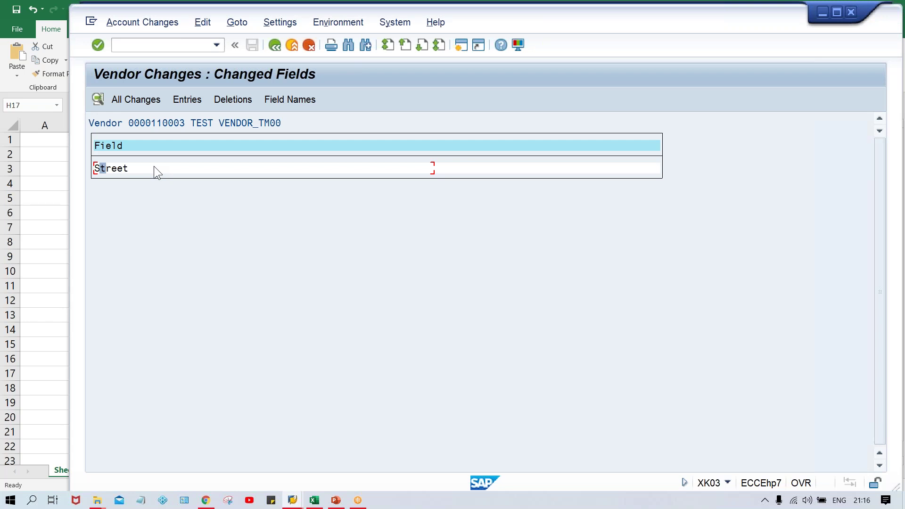
- Review the Street change to TEST STREET 123, then return to the payment data screen
double_click(135, 168)
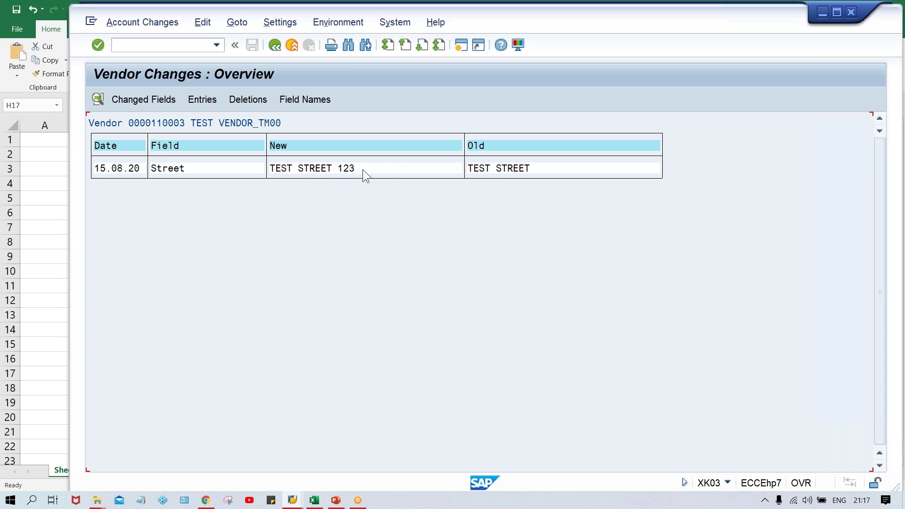
left_click(518, 171)
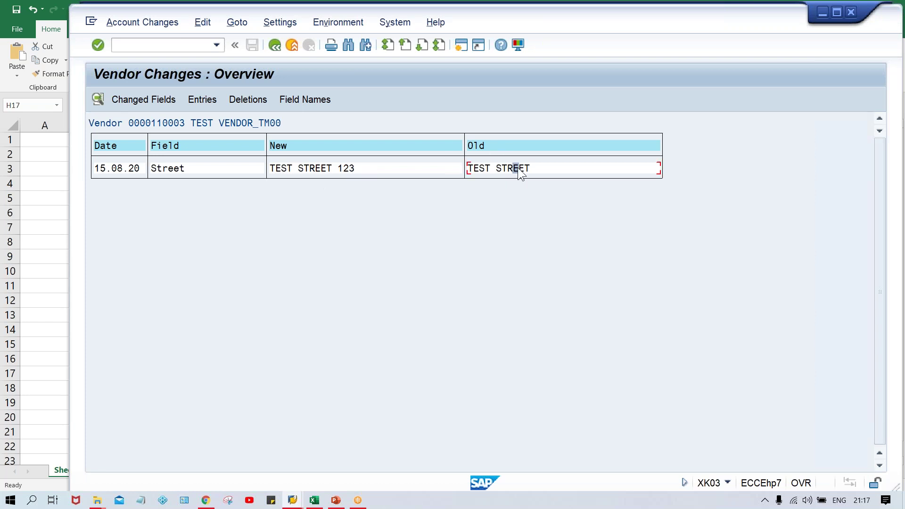
left_click(297, 167)
left_click(271, 47)
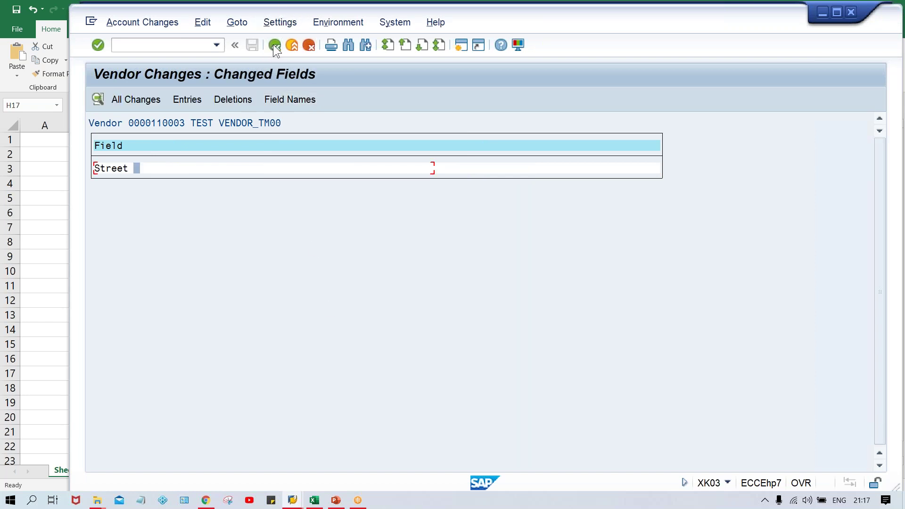
left_click(274, 46)
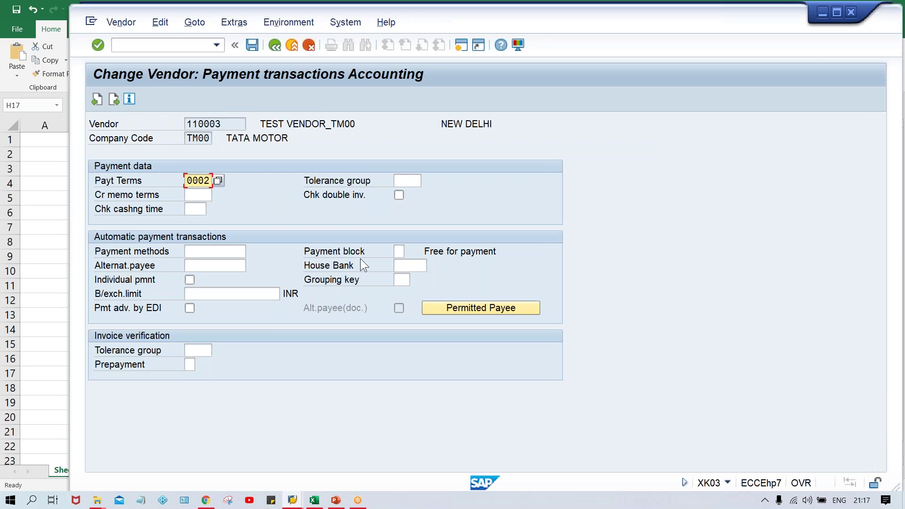
- Save payment terms 0002 and open the vendor's all-fields change log
key("ctrl+s")
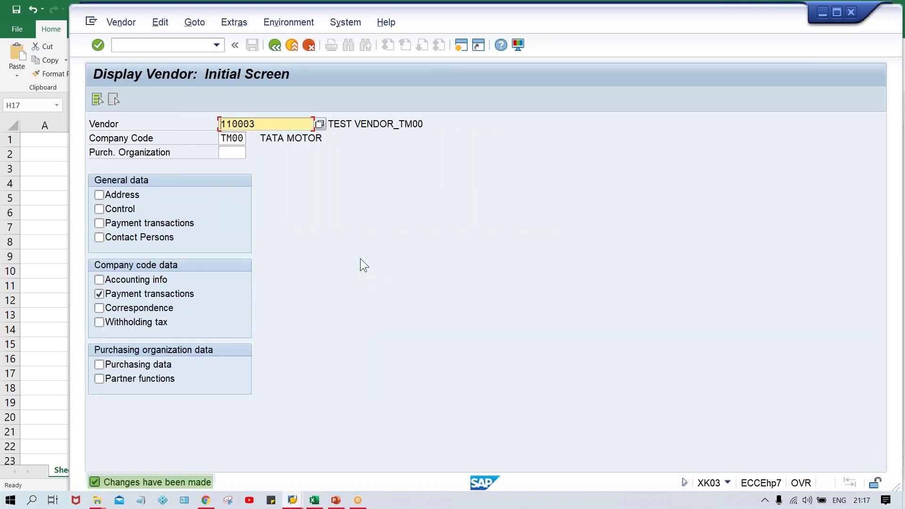
key("Return")
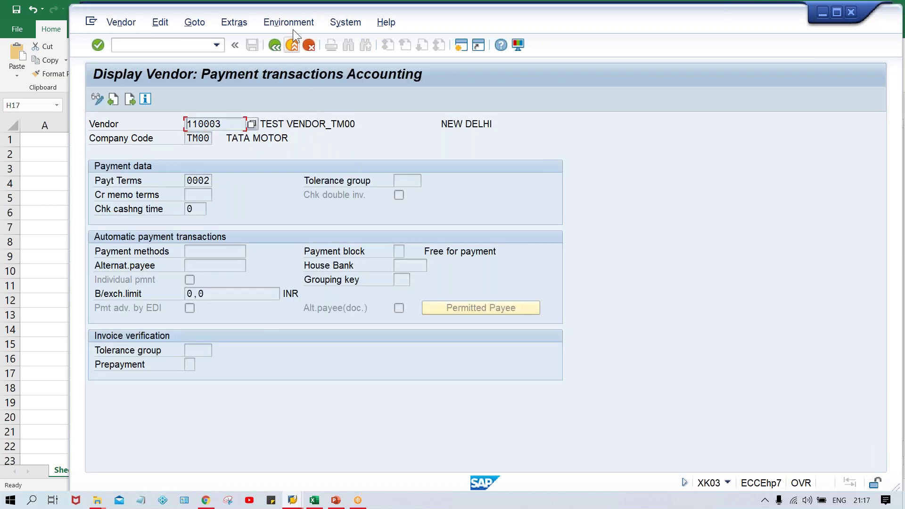
left_click(293, 26)
mouse_move(296, 58)
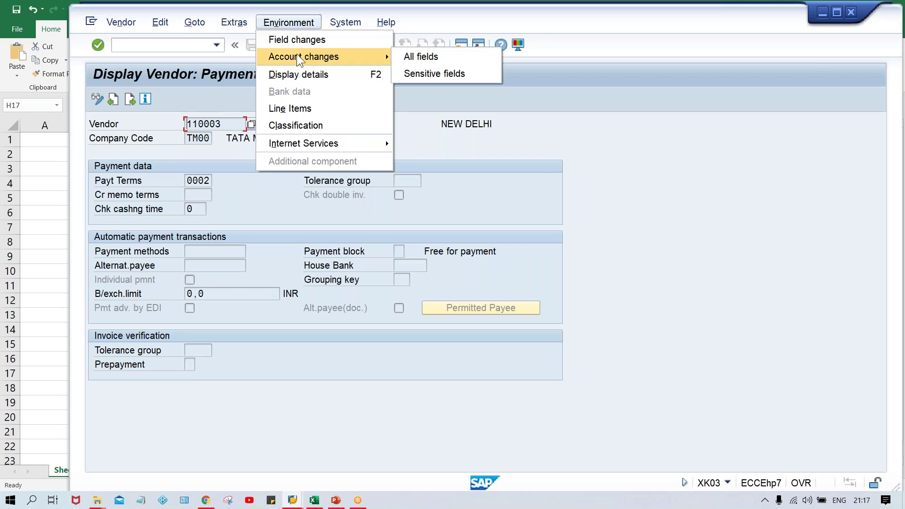
left_click(422, 57)
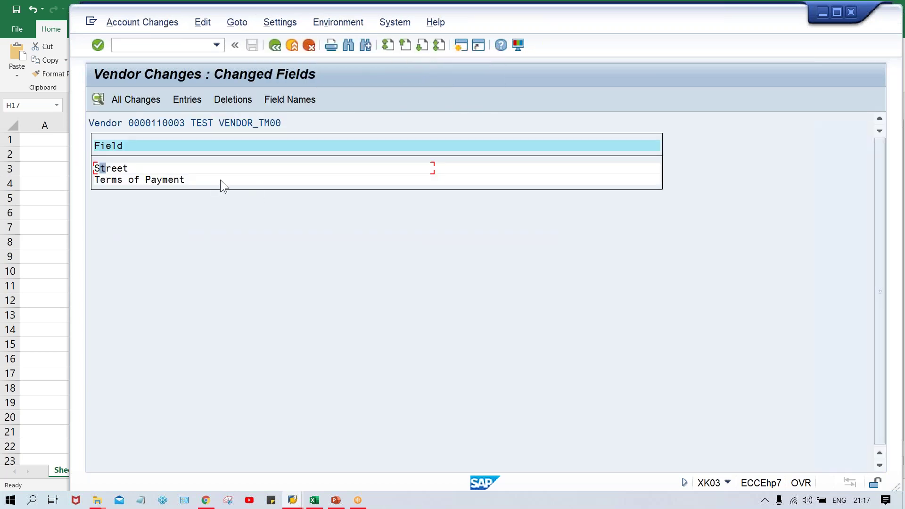
- Inspect the Terms of Payment change from 0001 to 0002 in detail
left_click(147, 181)
double_click(181, 182)
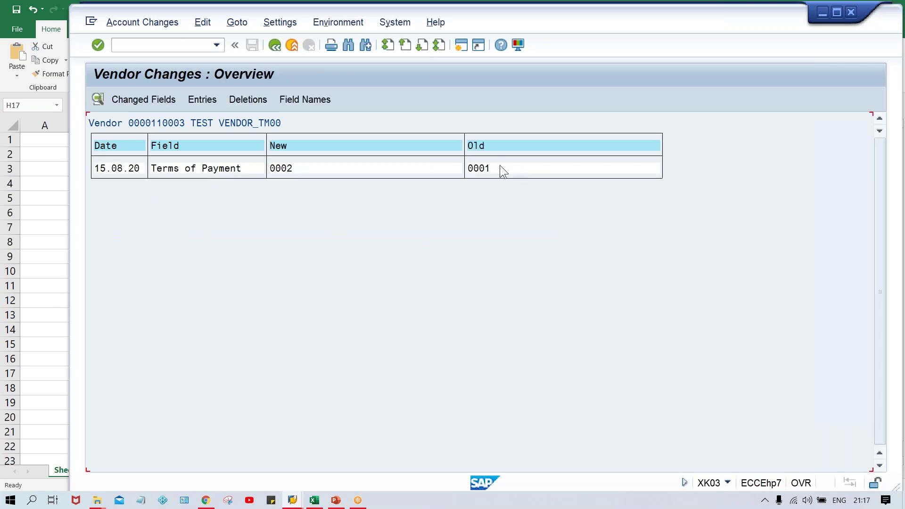
left_click(499, 169)
left_click(306, 169)
double_click(367, 172)
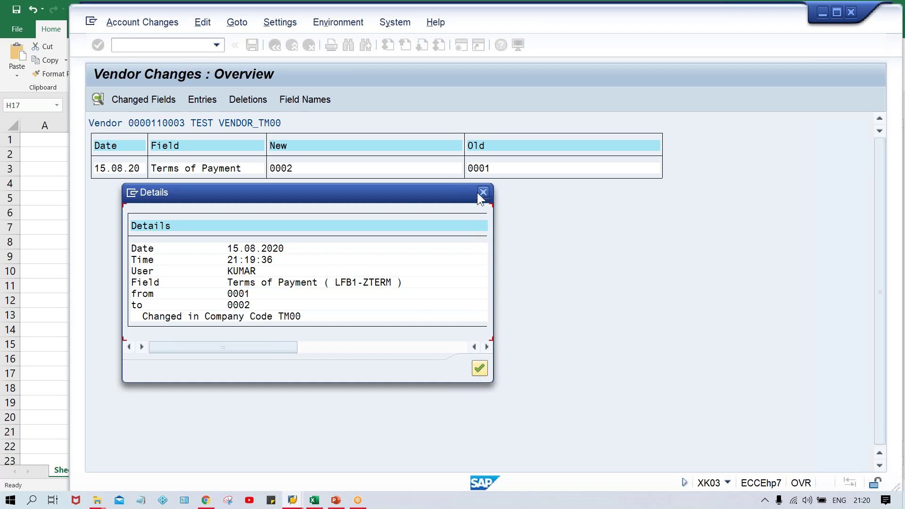
- Return to the Excel Class workbook from the change details
left_click(314, 500)
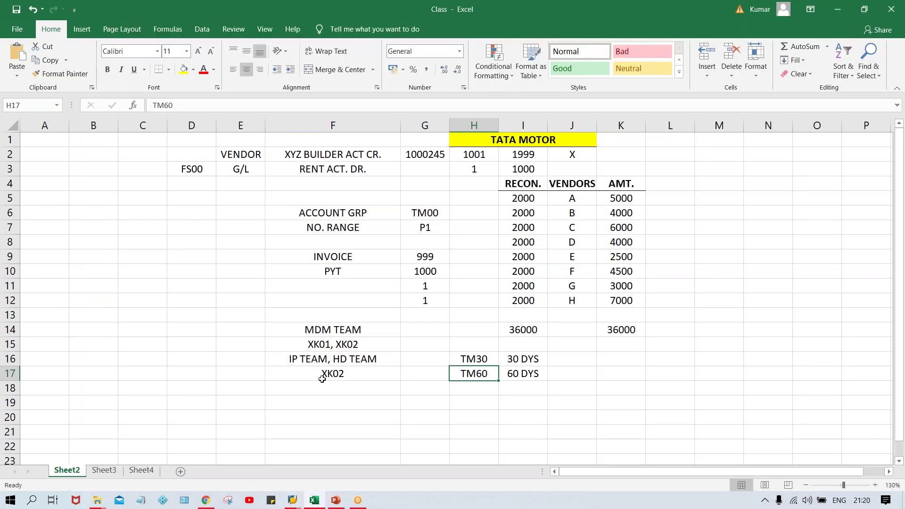
- Change the note in Excel cell F17 from XK02 to XK03, then return to SAP's change details
left_click(320, 373)
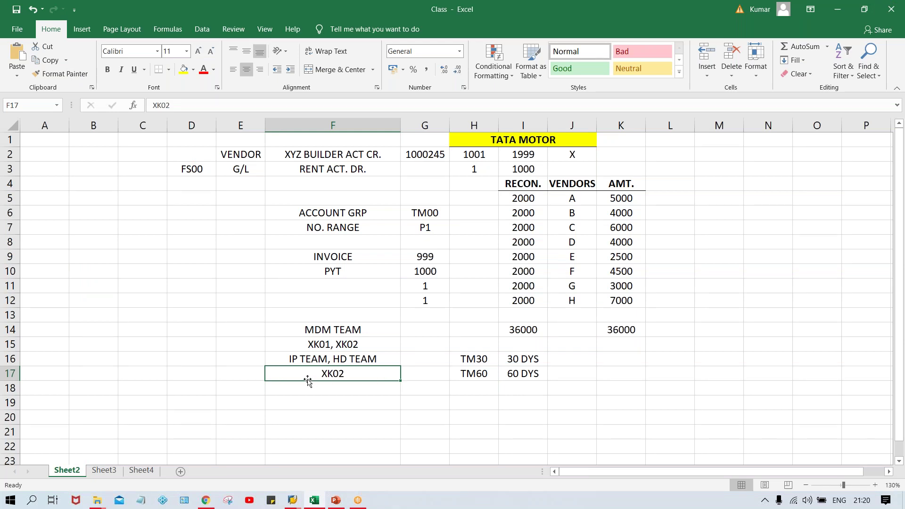
type("XK03")
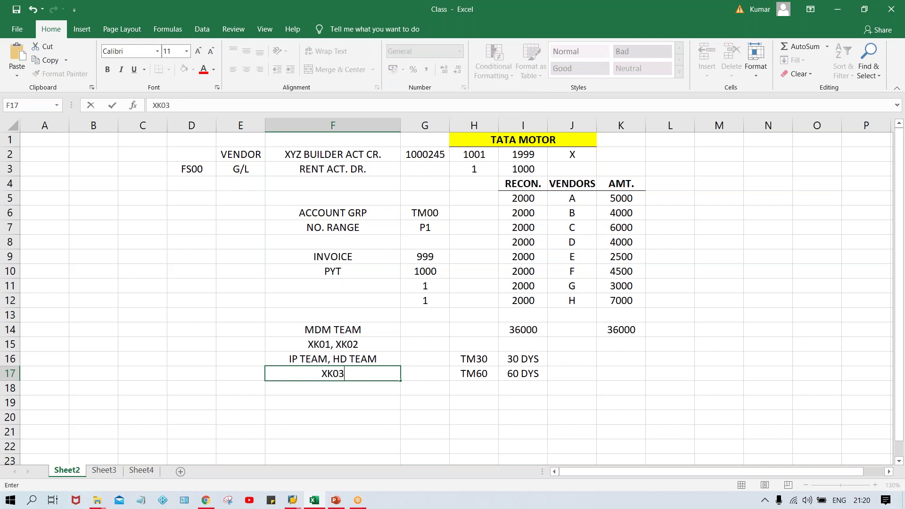
key("Return")
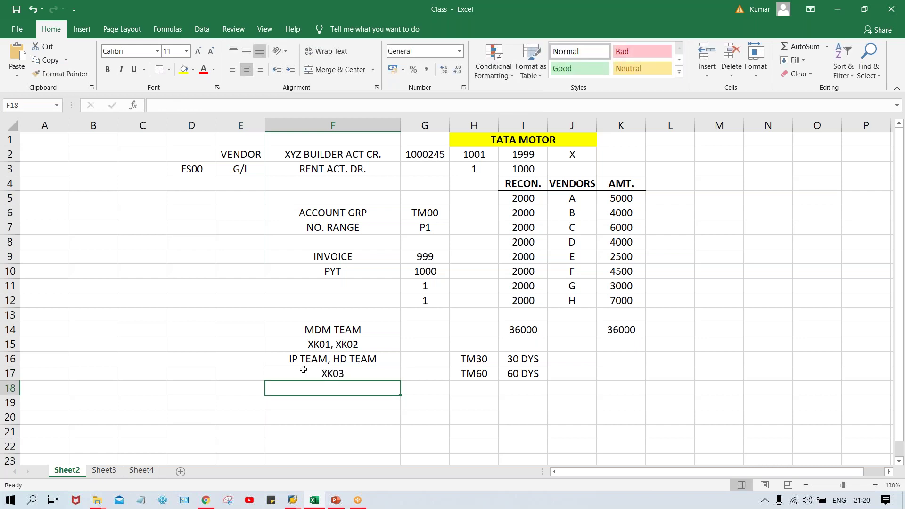
left_click(303, 369)
key("alt+Tab")
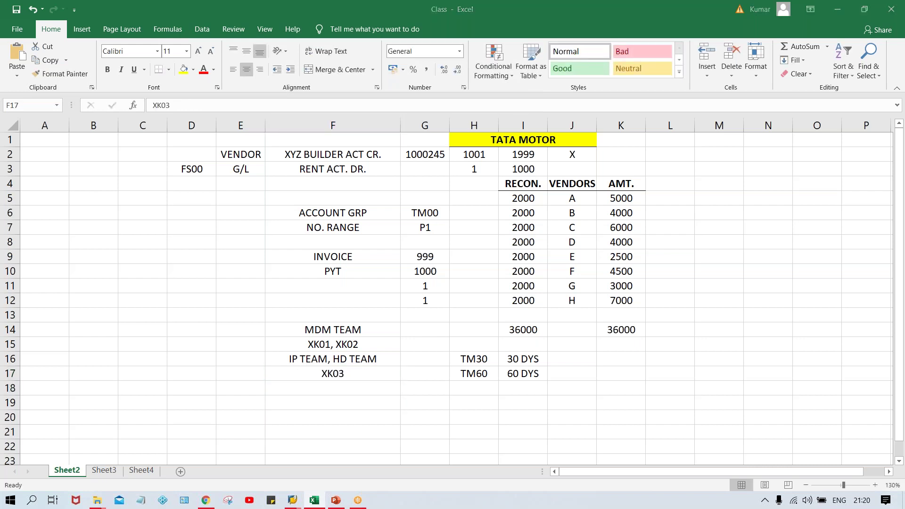
left_click(175, 87)
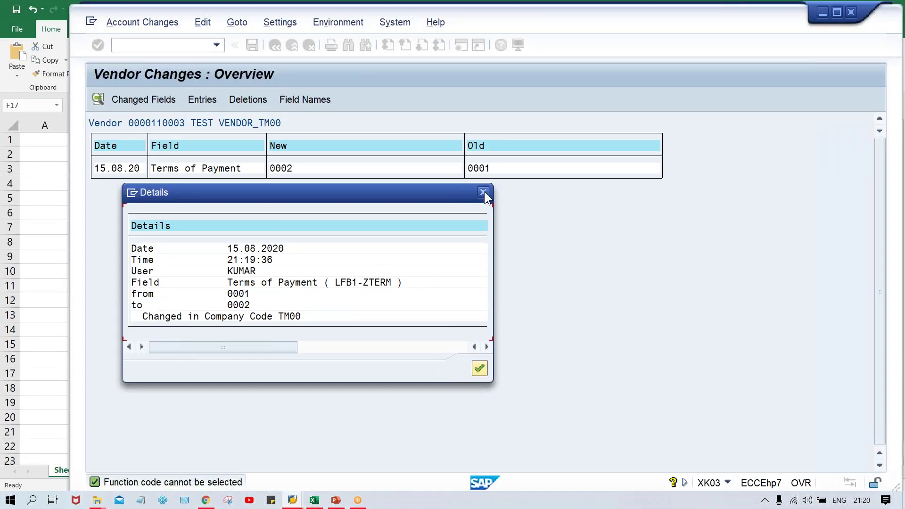
- Close the change log, view vendor 110003's payment data via /NXK03, then also select Address
left_click(484, 192)
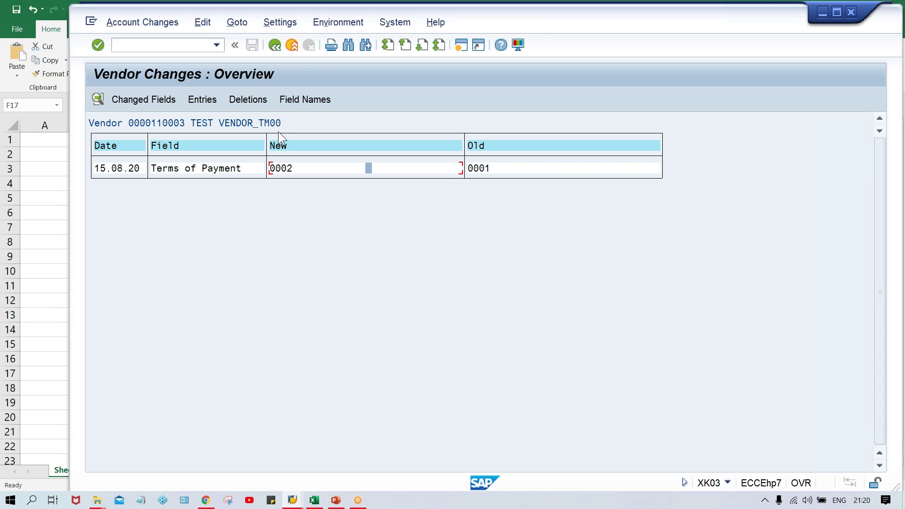
left_click(161, 46)
type("/NXK03")
key("Return")
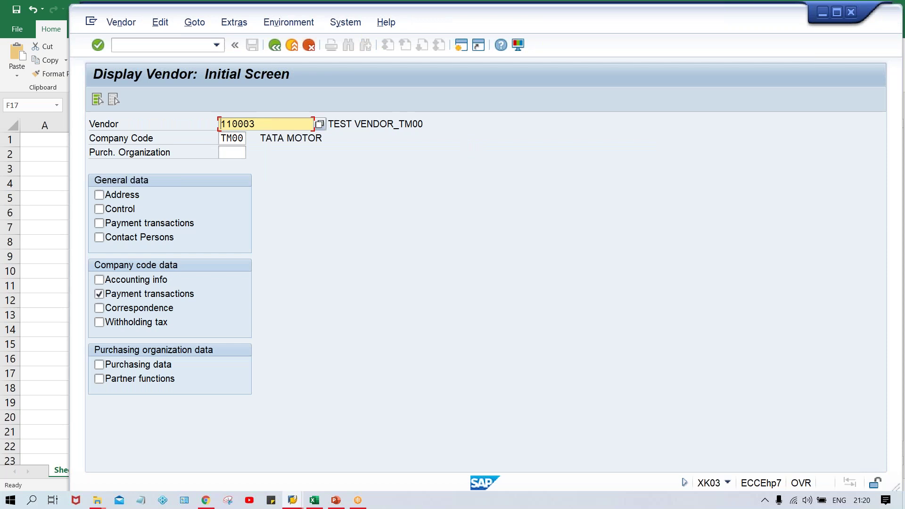
key("Return")
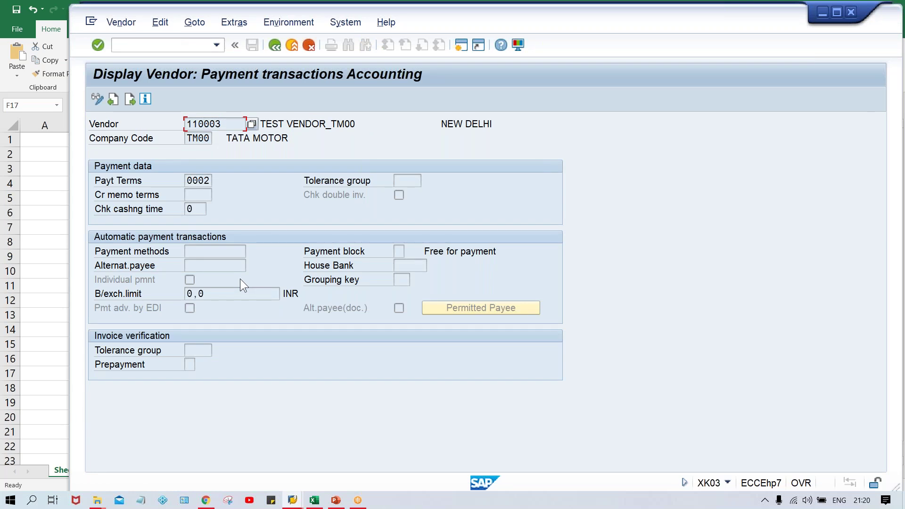
key("F3")
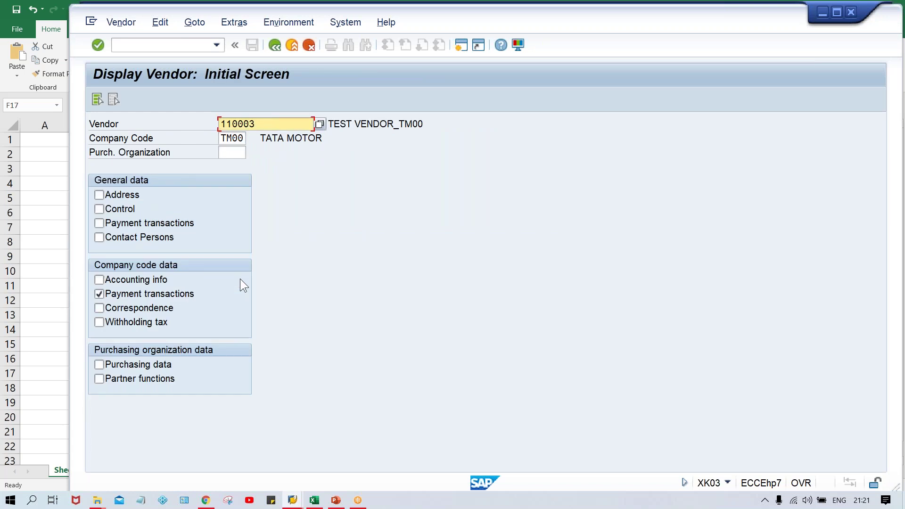
left_click(112, 193)
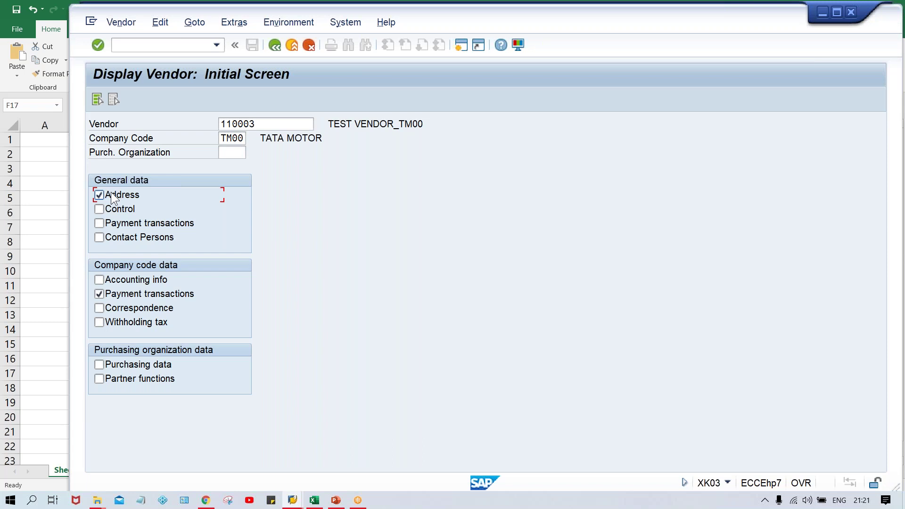
- View vendor 110003's address and Extras > Block Data, then go back to the start screen
key("Return")
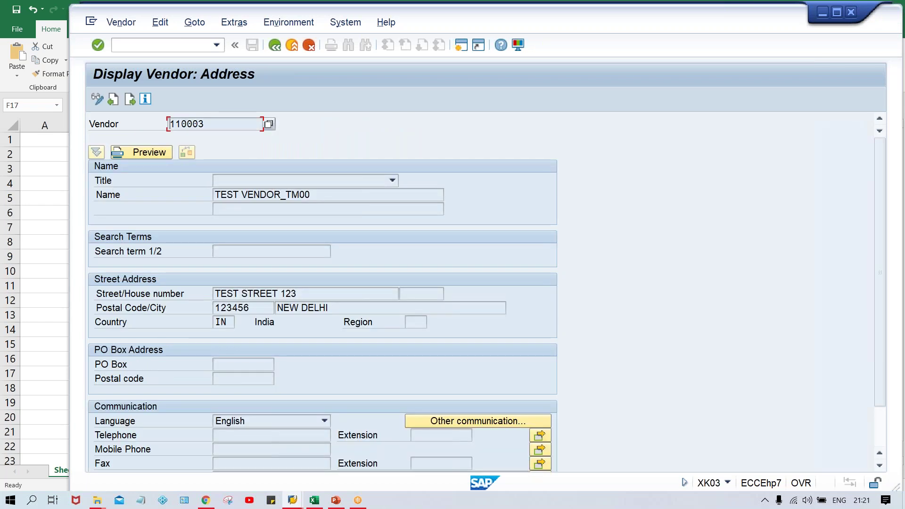
left_click(123, 24)
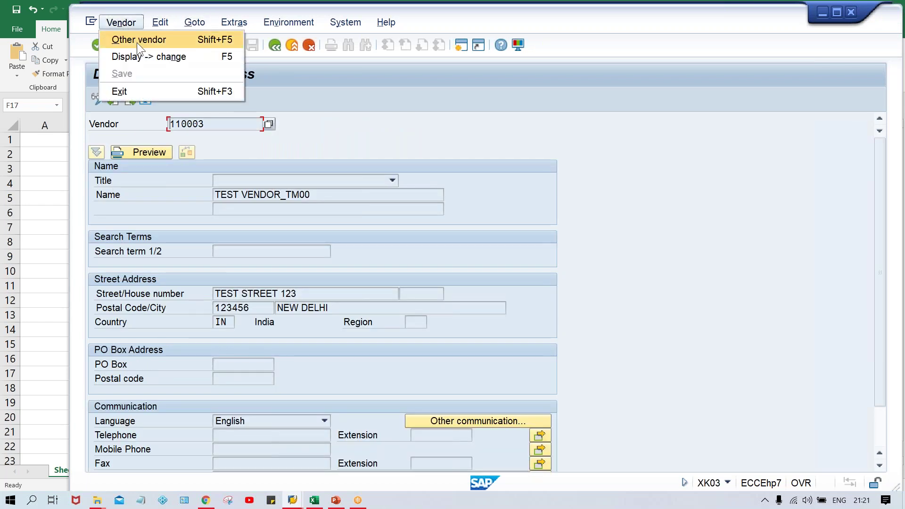
mouse_move(167, 27)
mouse_move(238, 21)
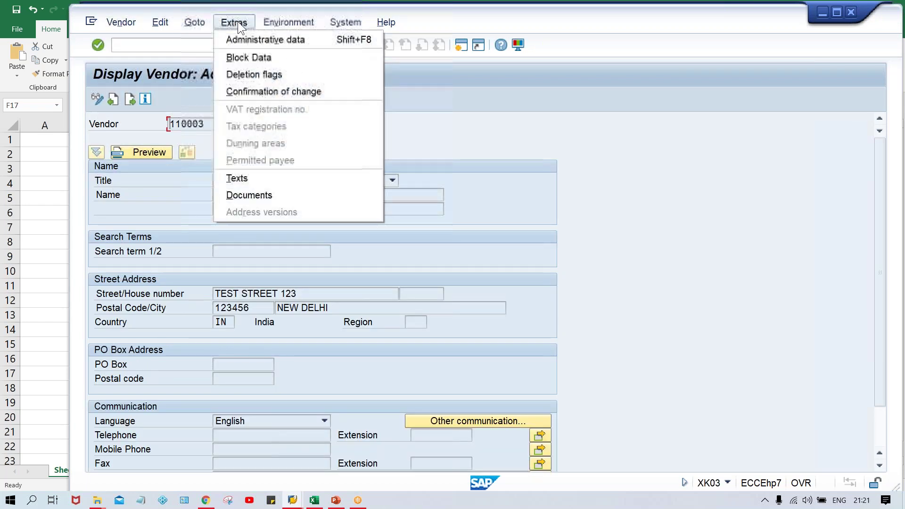
left_click(256, 58)
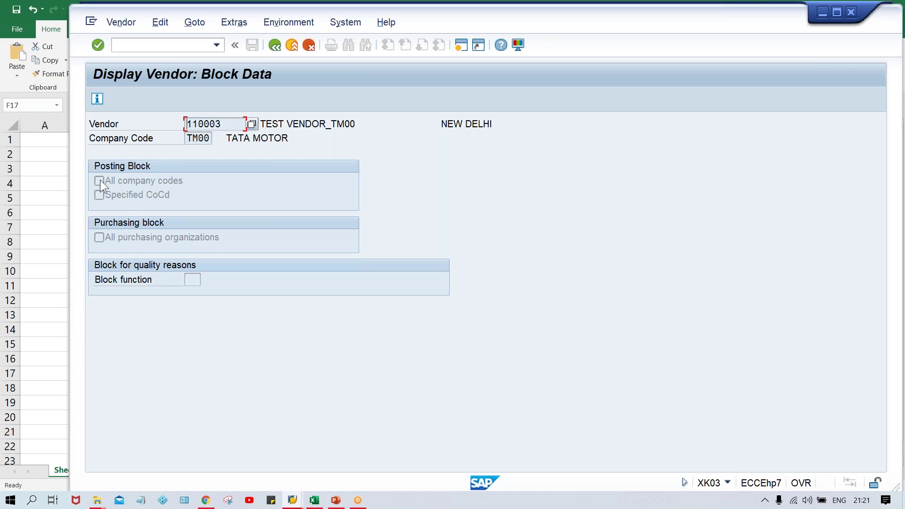
left_click(274, 47)
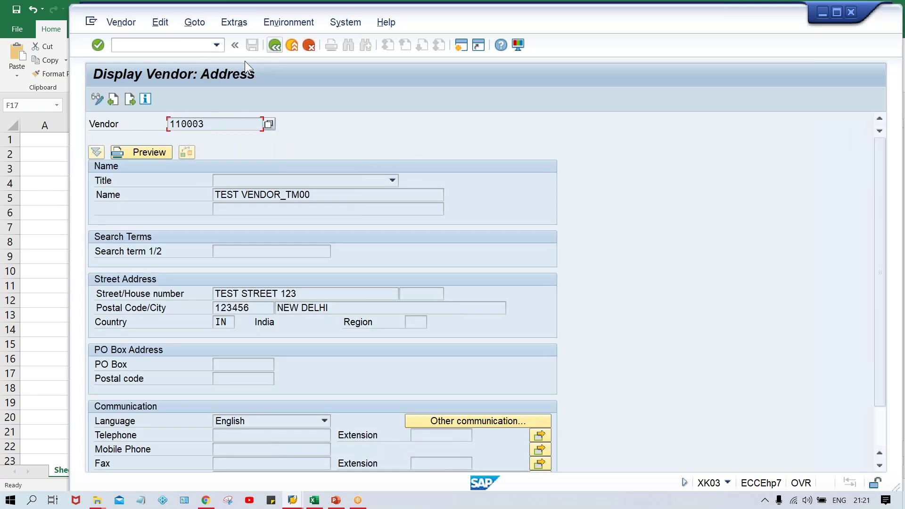
left_click(273, 46)
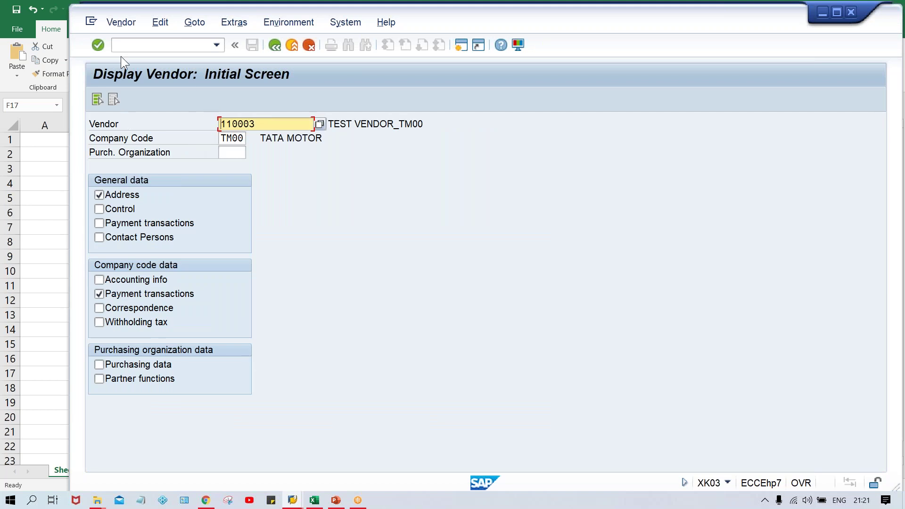
- Start Change Vendor (/NXK02) for vendor 110003 in company code TM00
left_click(134, 49)
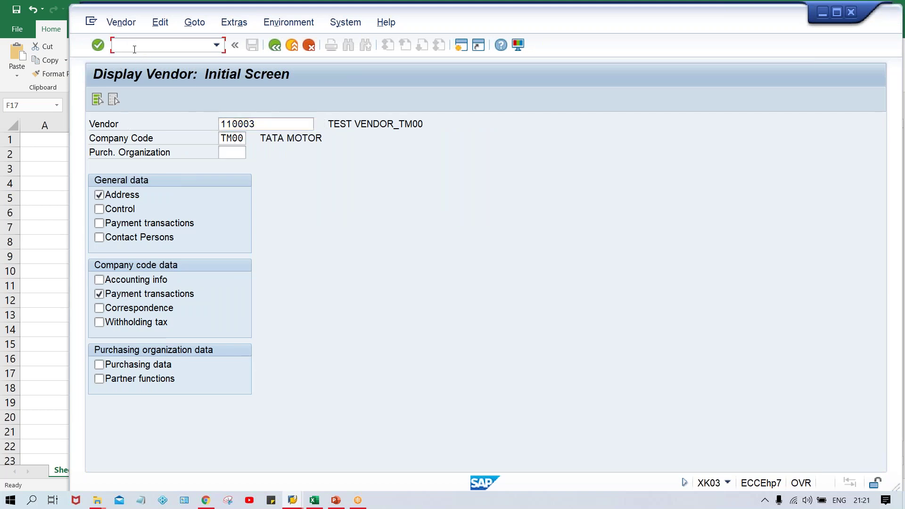
type("/NXK02")
key("Return")
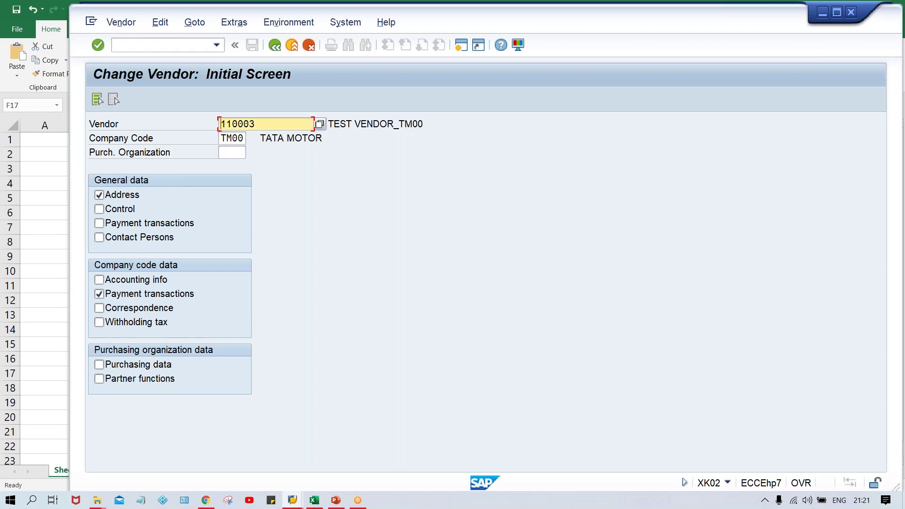
key("Return")
key("Return")
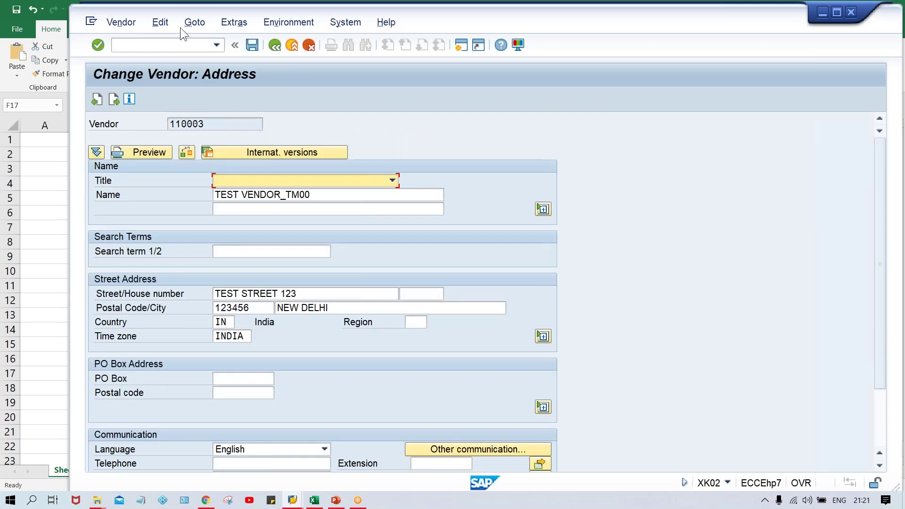
- Open the vendor's Block Data in change mode via Extras > Block Data
left_click(157, 24)
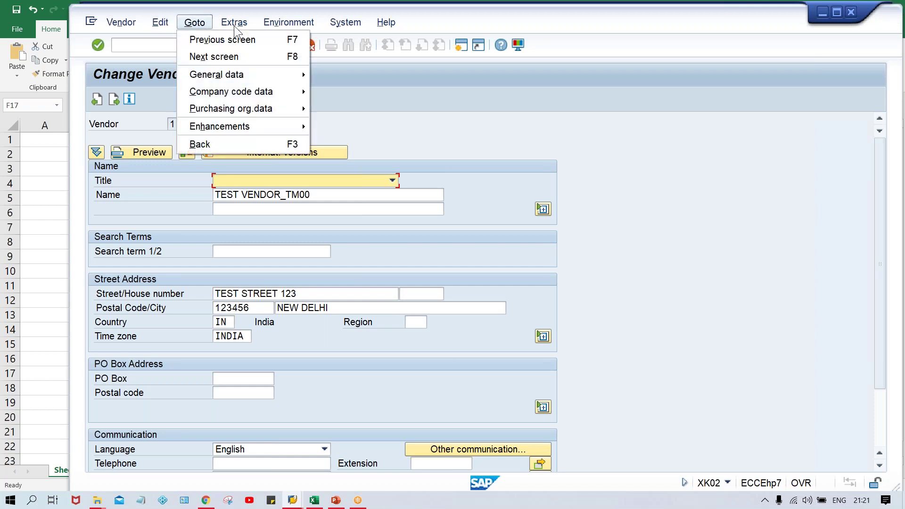
mouse_move(242, 26)
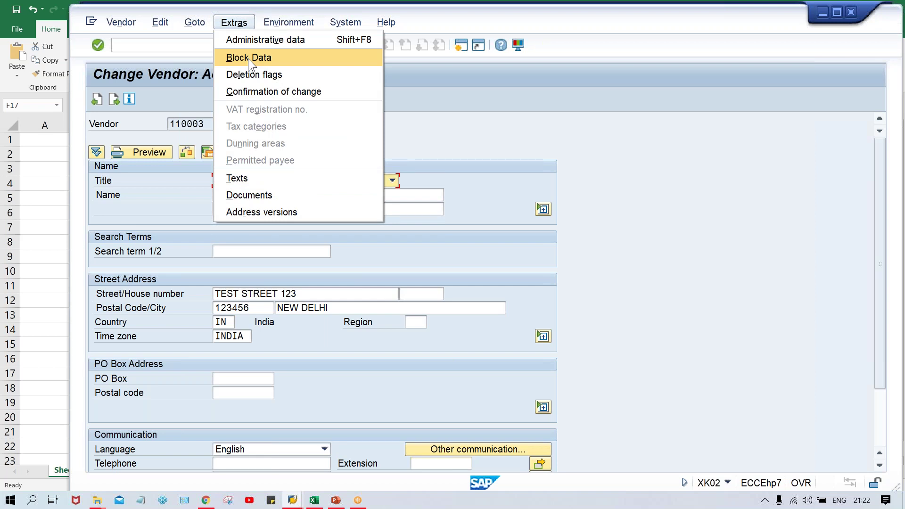
left_click(248, 58)
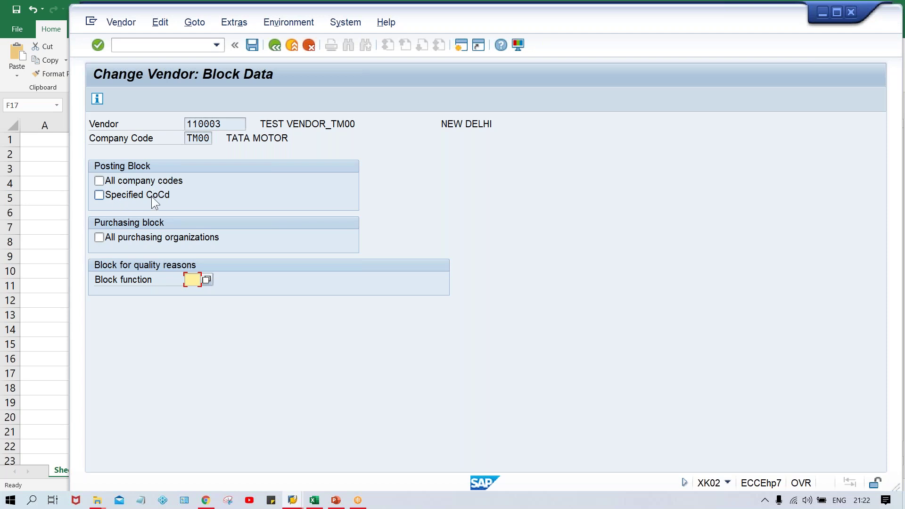
left_click(315, 500)
- Enter company codes TM00, TS00, TC00 and TH00 into cells M5 to M8 of the Class workbook
left_click(734, 201)
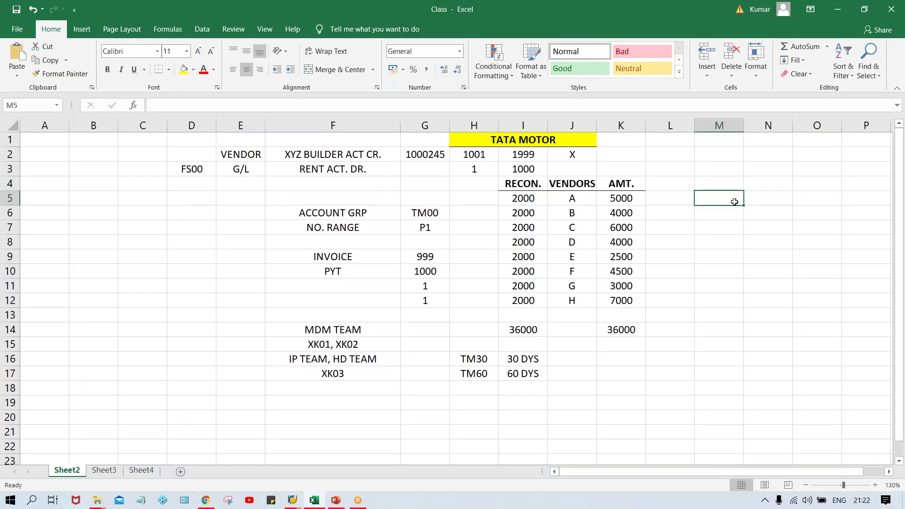
type("TM00")
key("Return")
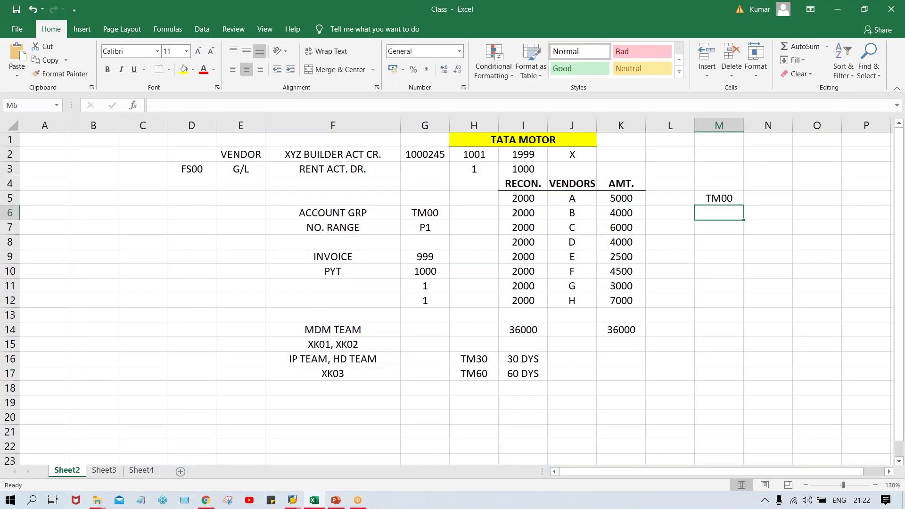
type("TS00\\")
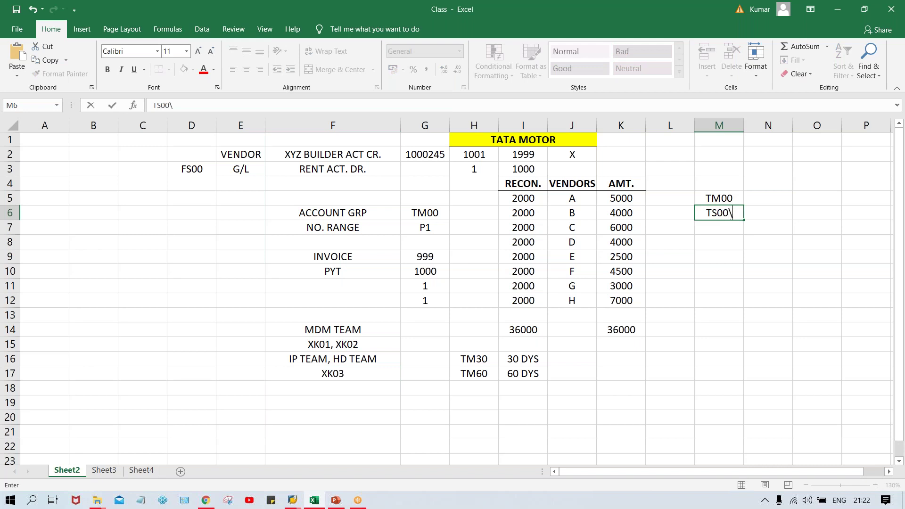
key("BackSpace")
key("Return")
type("TC00")
key("Return")
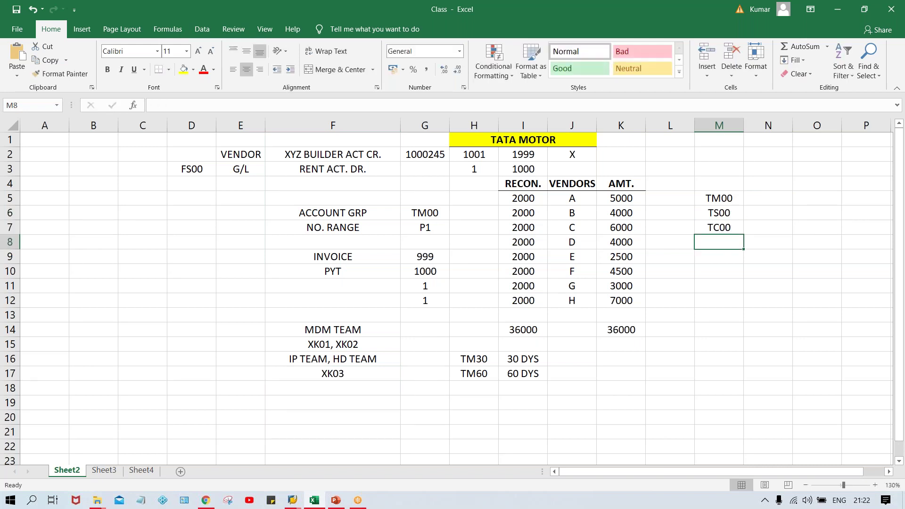
type("TH00")
key("Return")
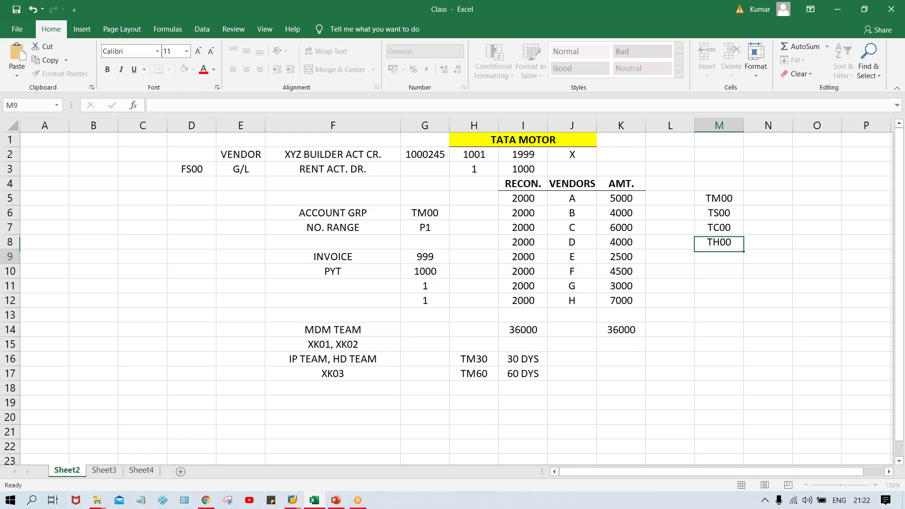
left_click_drag(720, 197, 728, 238)
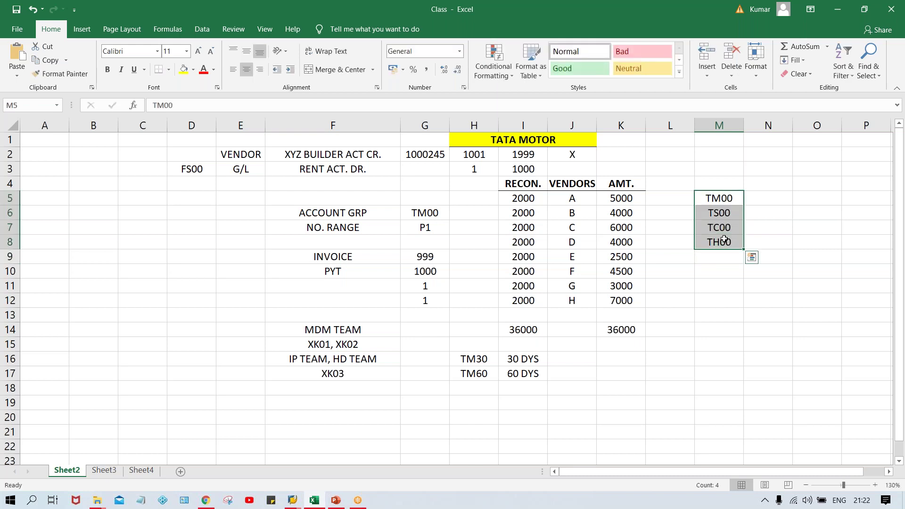
left_click(761, 202)
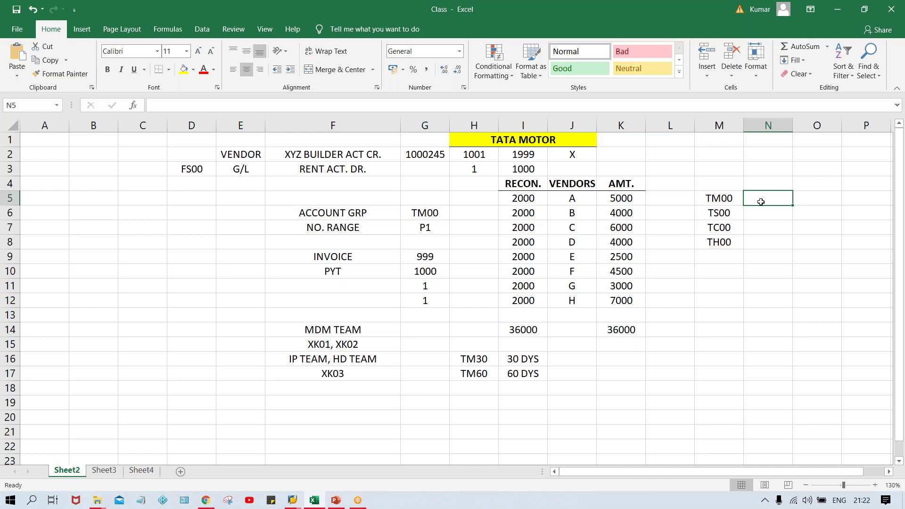
key("alt+Tab")
- Try the All company codes and Specified CoCd posting blocks, leave them unticked, and return to Address
left_click(123, 180)
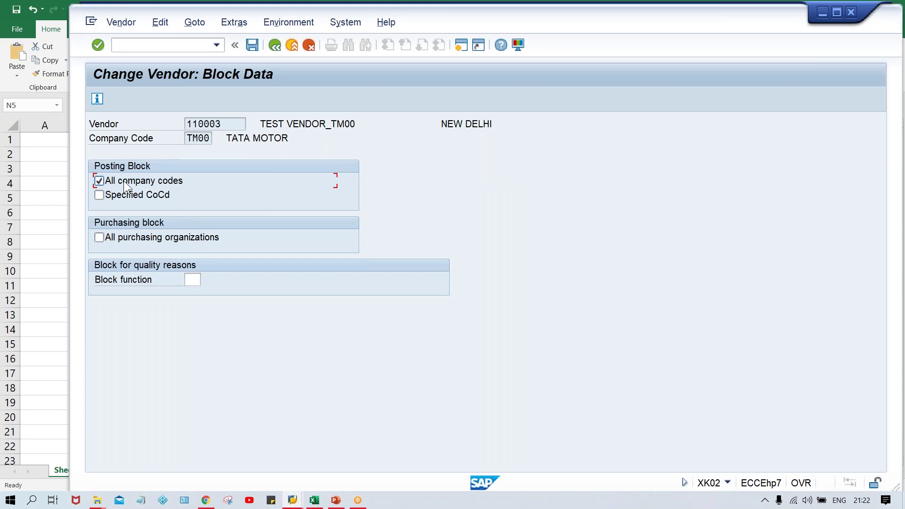
left_click(123, 180)
left_click(132, 196)
left_click(135, 195)
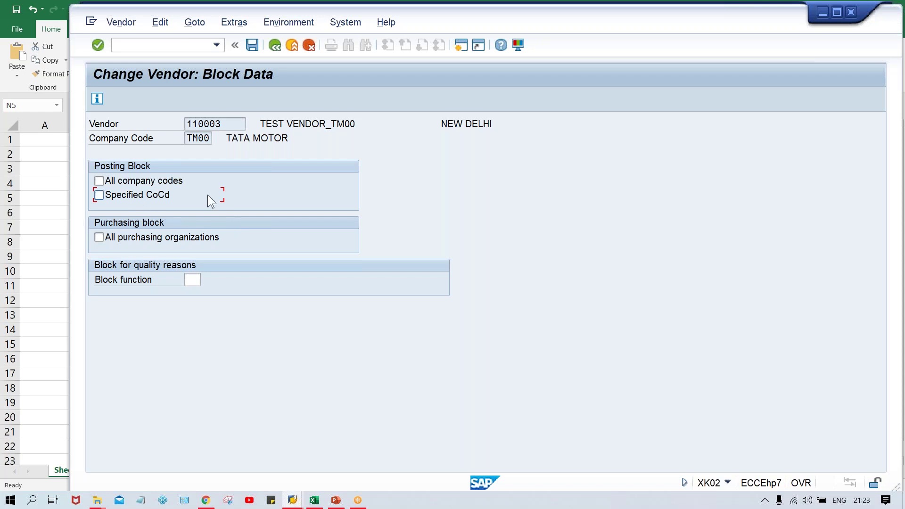
left_click(275, 46)
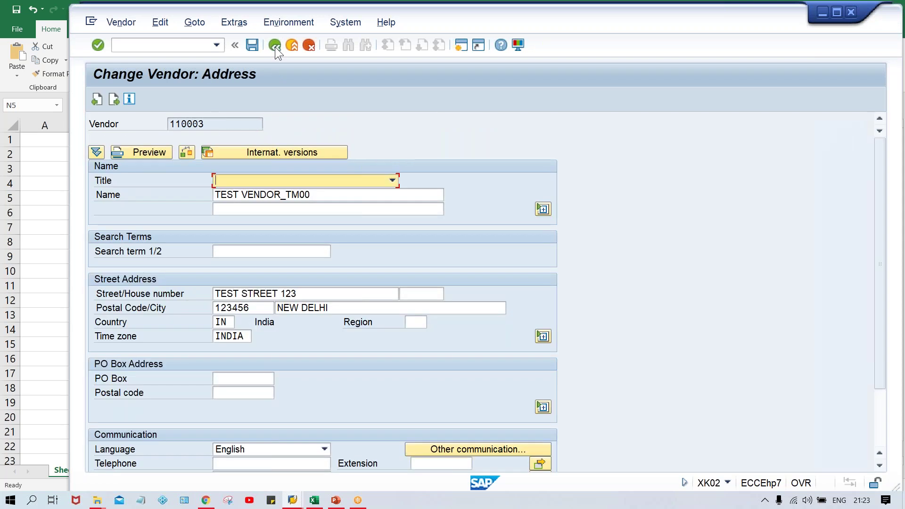
- Open the Block/Unblock Vendor (/NXK05) details for vendor 110003 in company code TM00
left_click(163, 51)
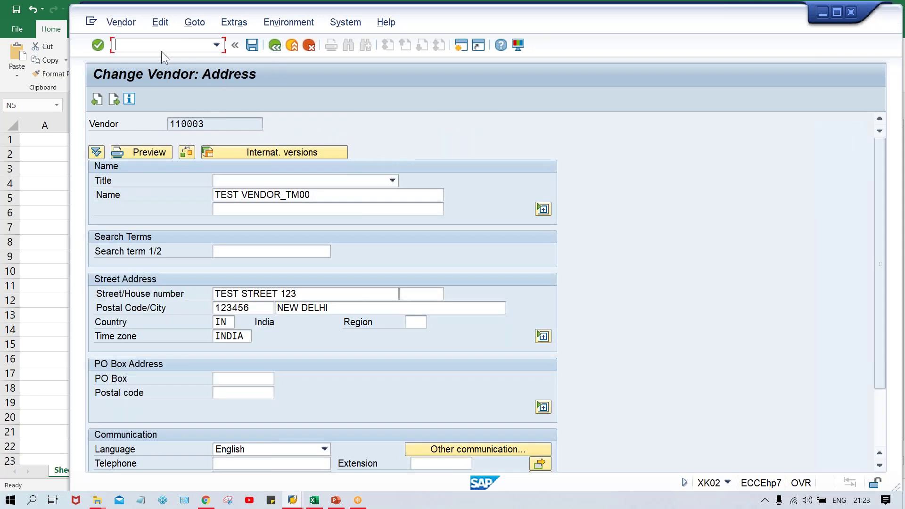
type("/NXK05")
key("Return")
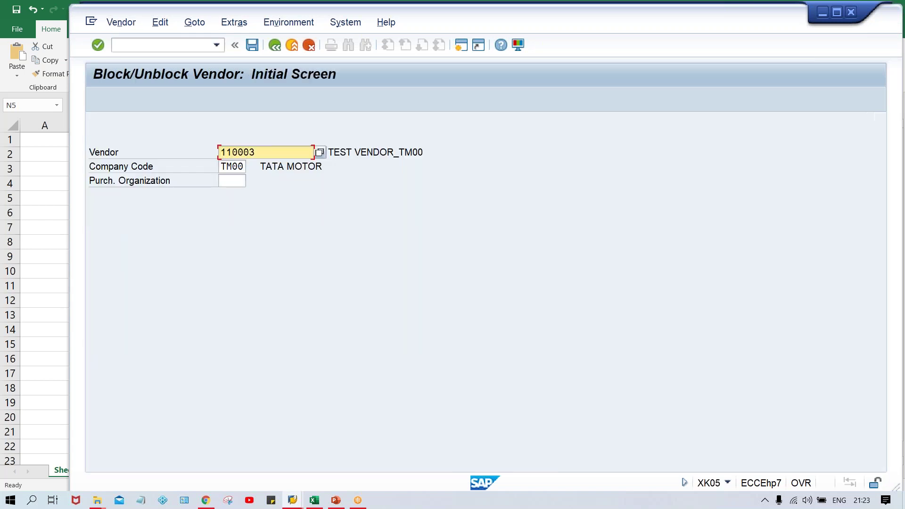
key("Return")
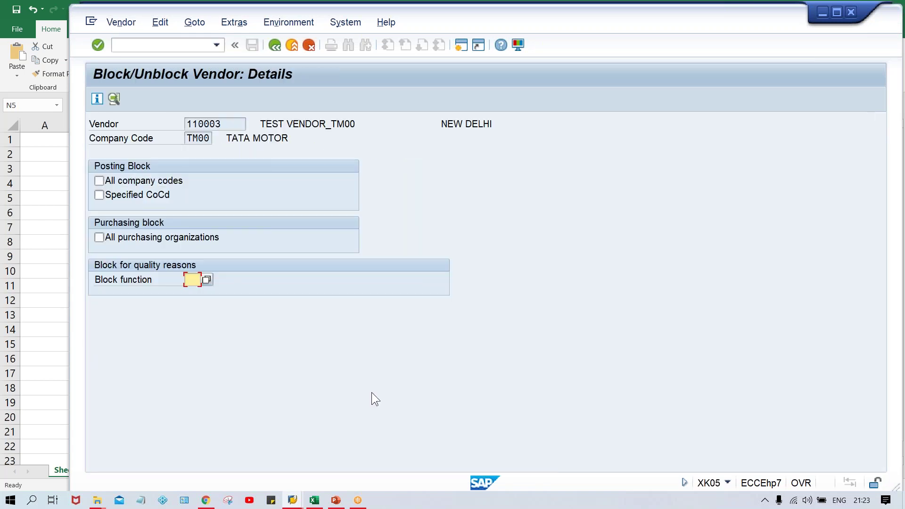